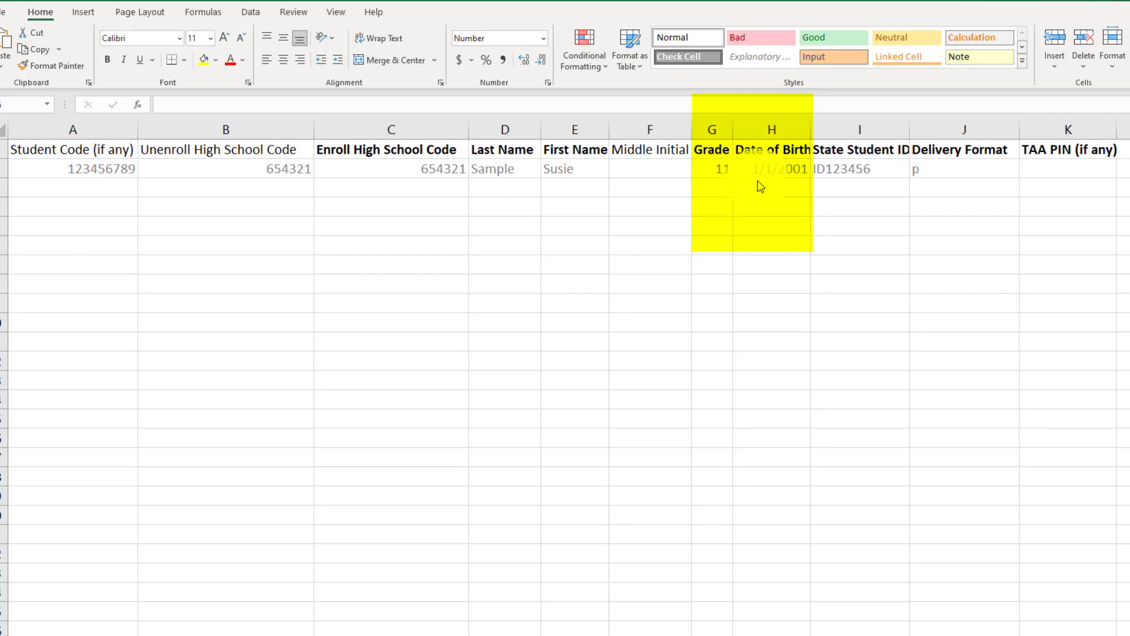
- Select header cell H1 to show the Date of Birth note requiring MM/DD/YYYY or M/D/YYYY
click(765, 149)
click(765, 150)
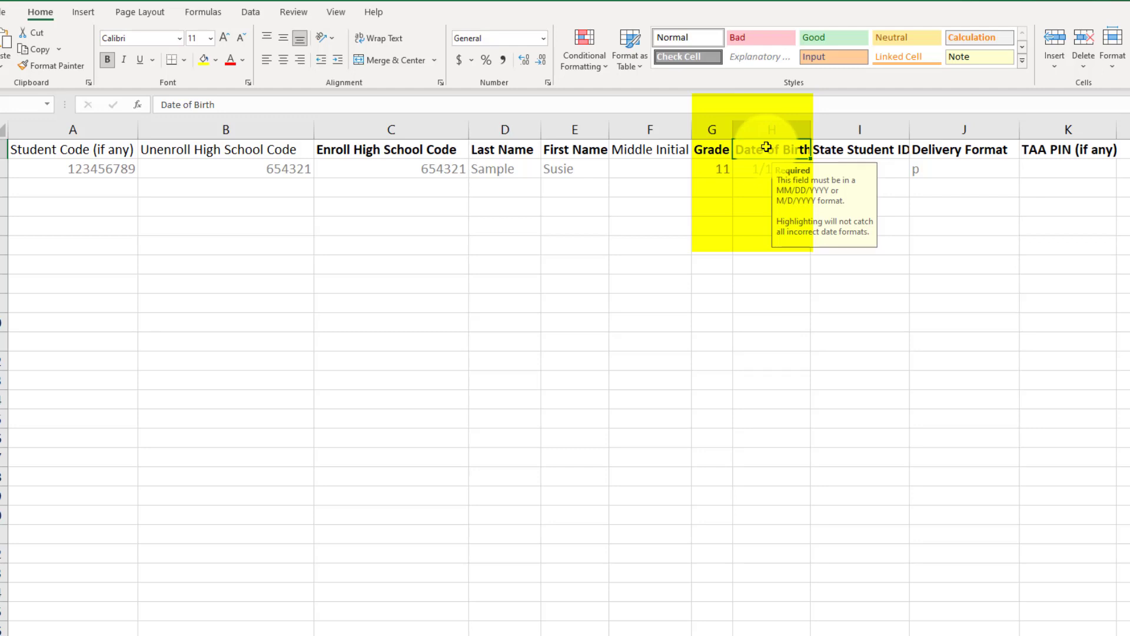
- Enter 3/24/2003 as the new student's date of birth in cell H3, then move to I3
click(719, 310)
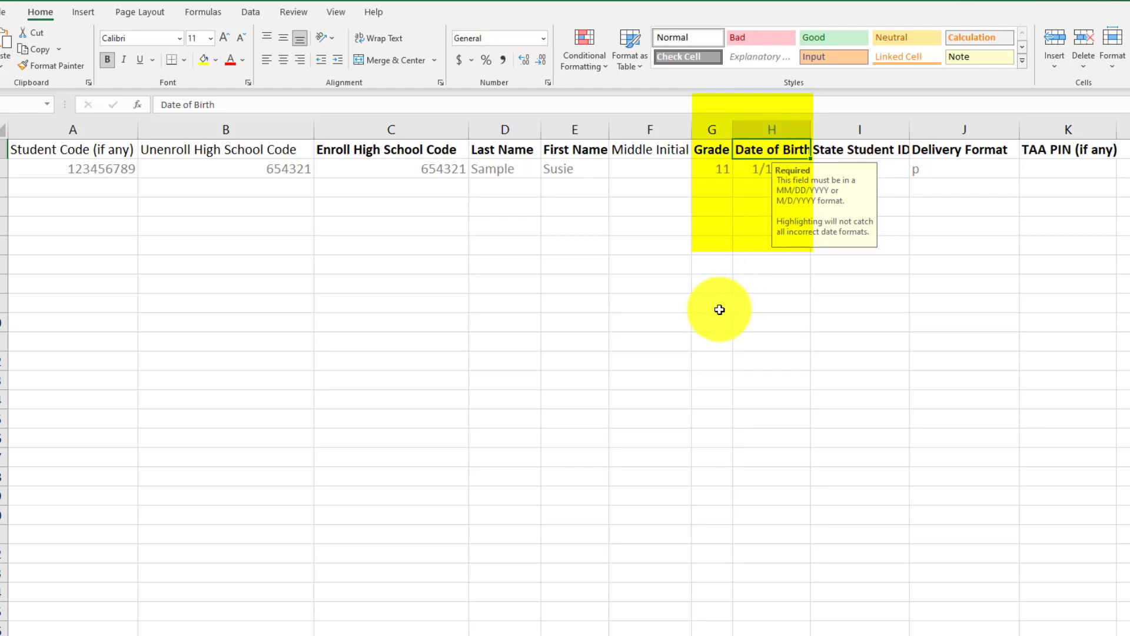
click(755, 189)
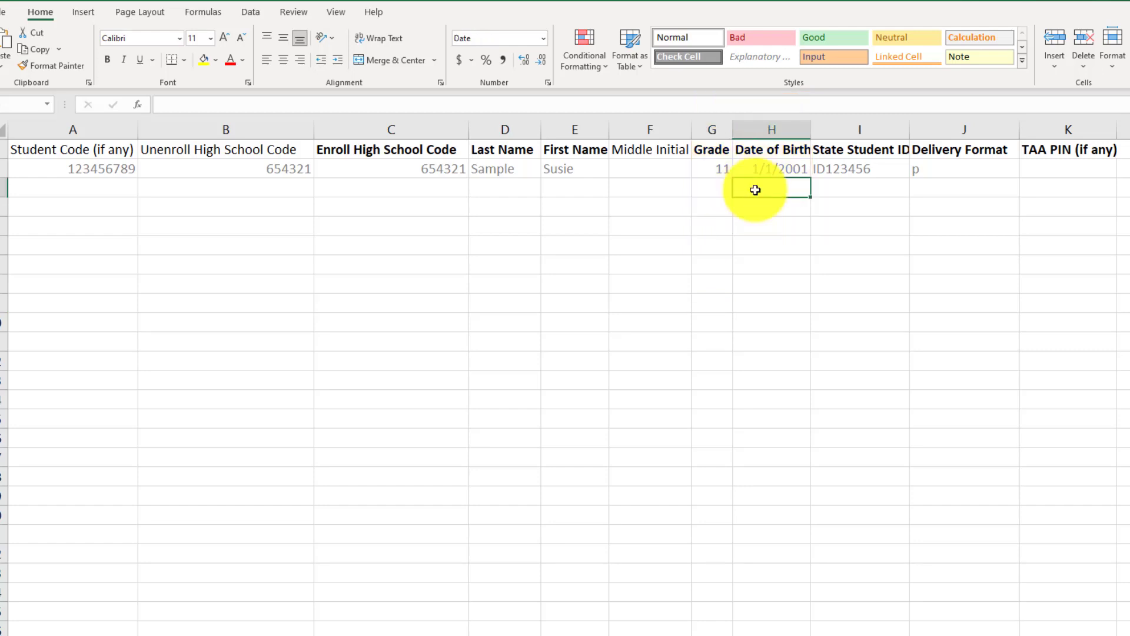
text(3/24/)
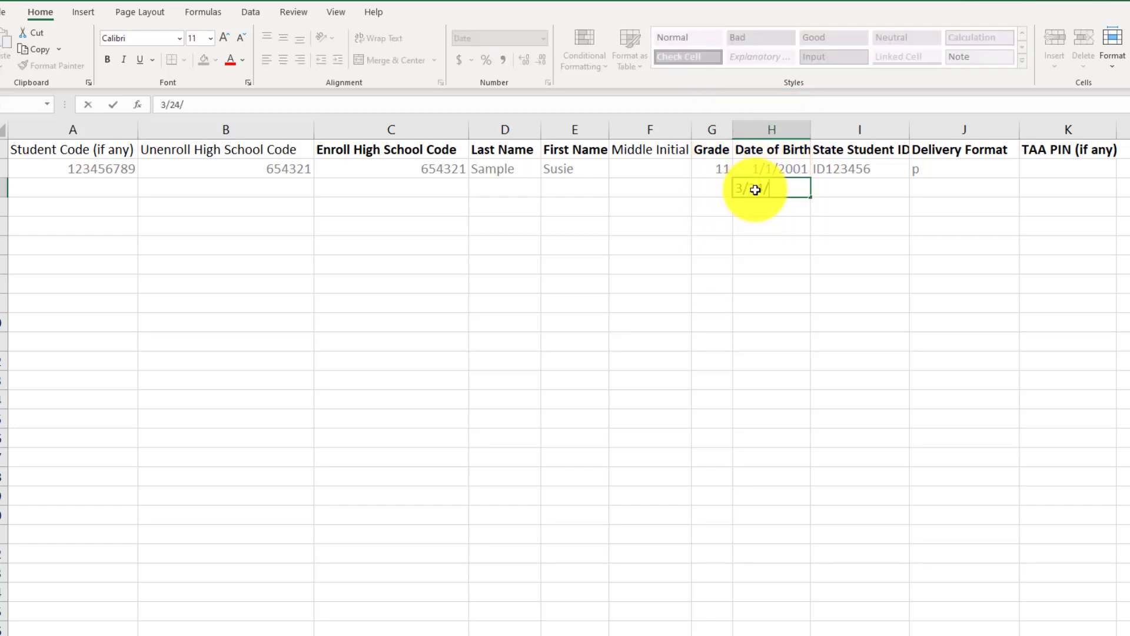
text(2003)
click(769, 303)
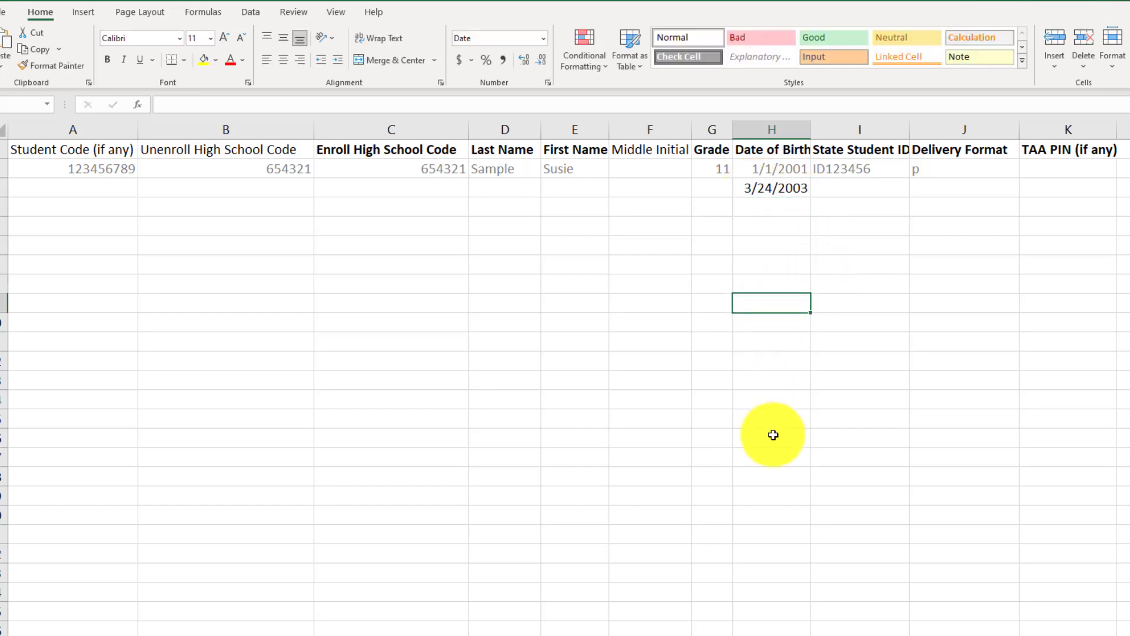
click(858, 187)
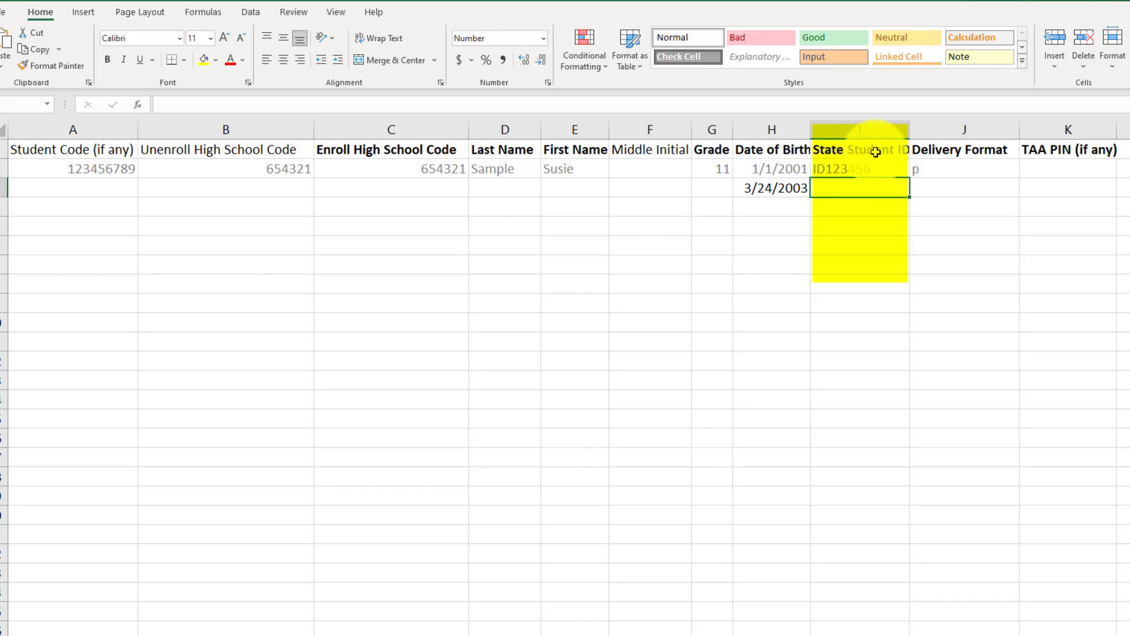
click(861, 190)
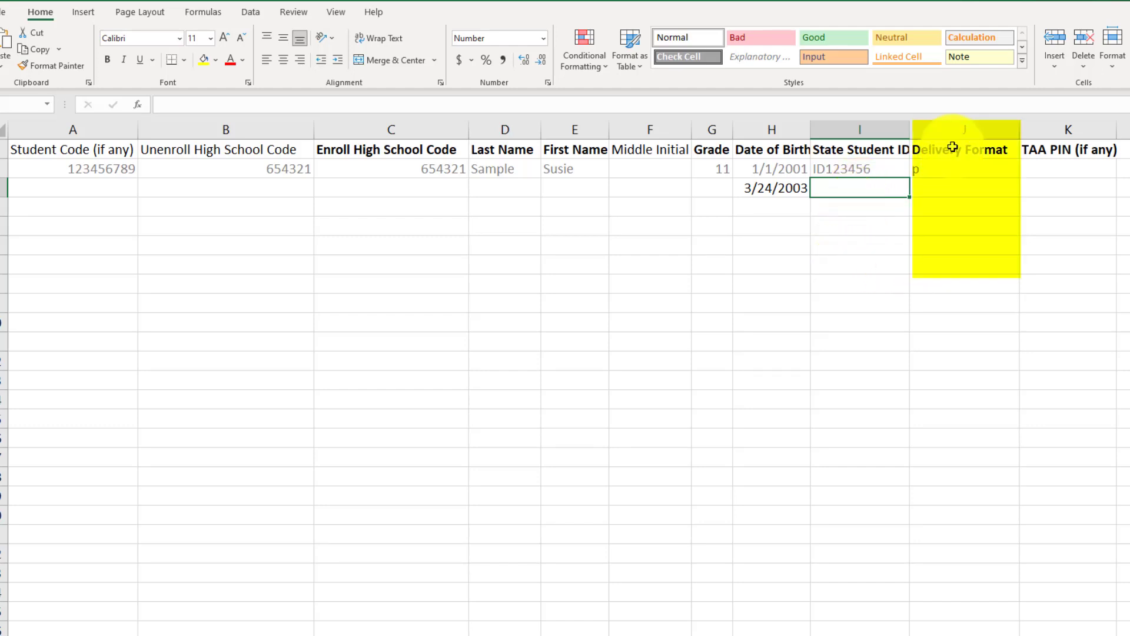
- Enter 'o' as the new student's Delivery Format in cell J3
click(931, 187)
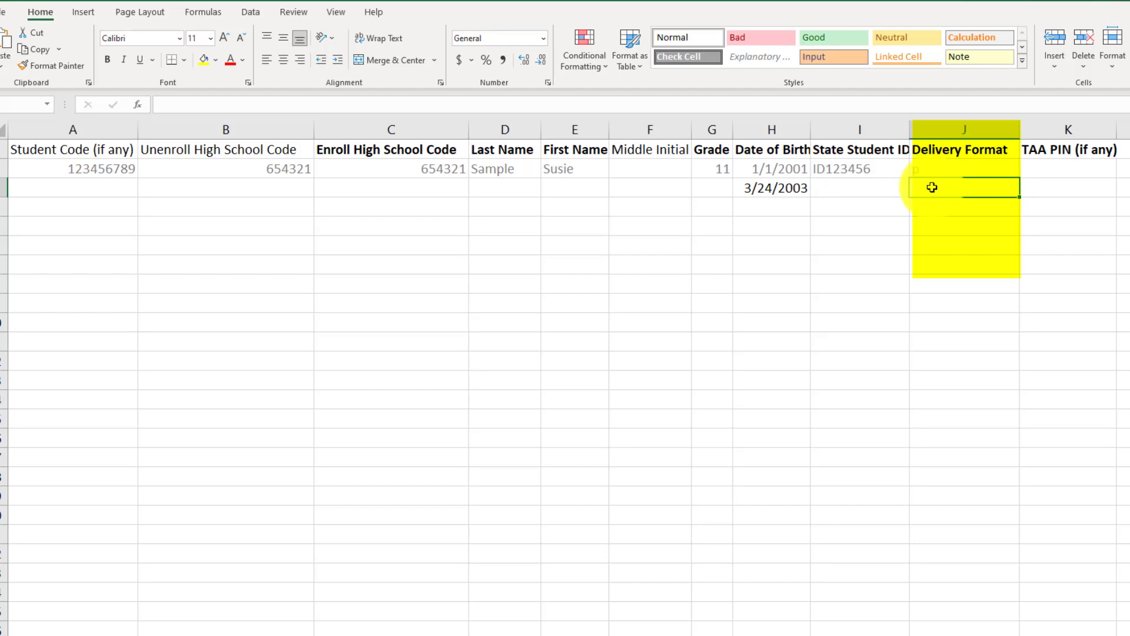
text(o)
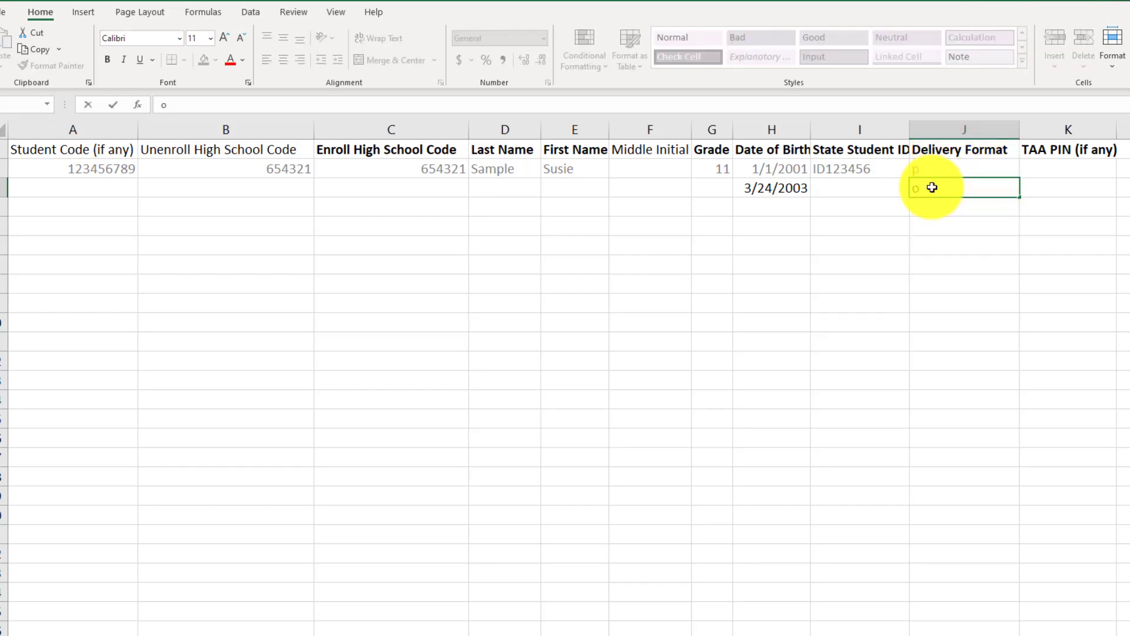
click(956, 259)
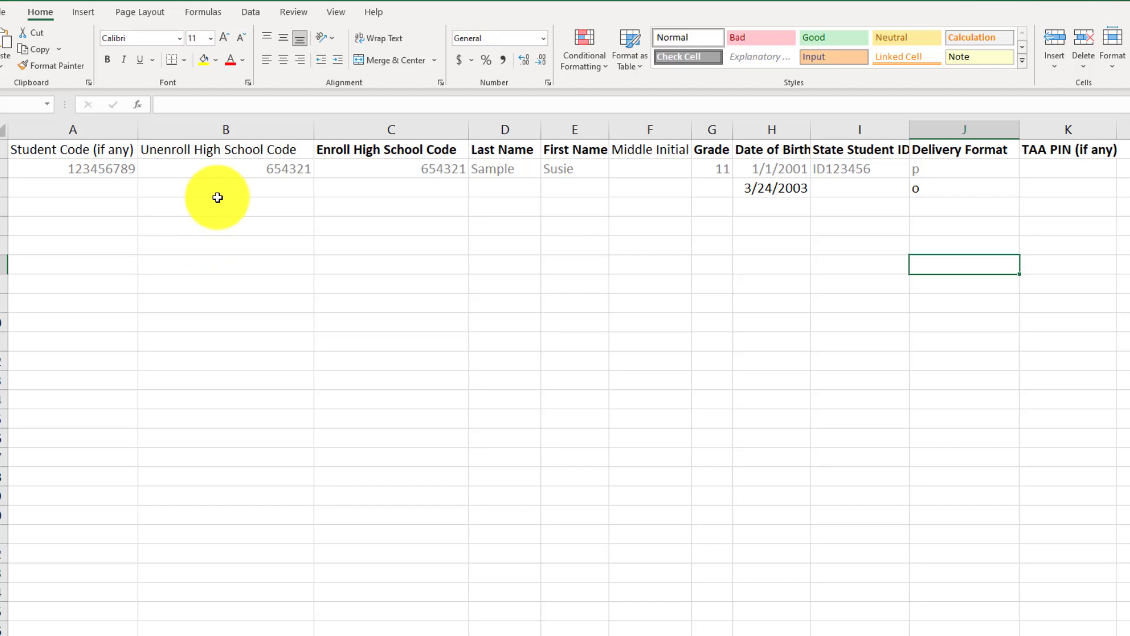
click(1033, 146)
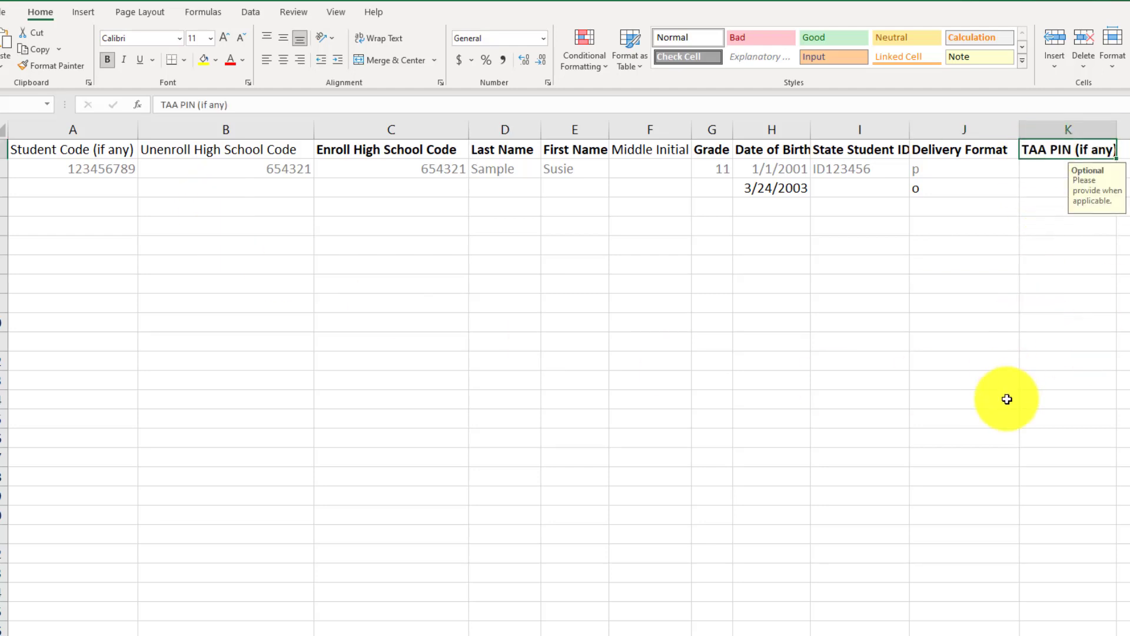
click(1032, 188)
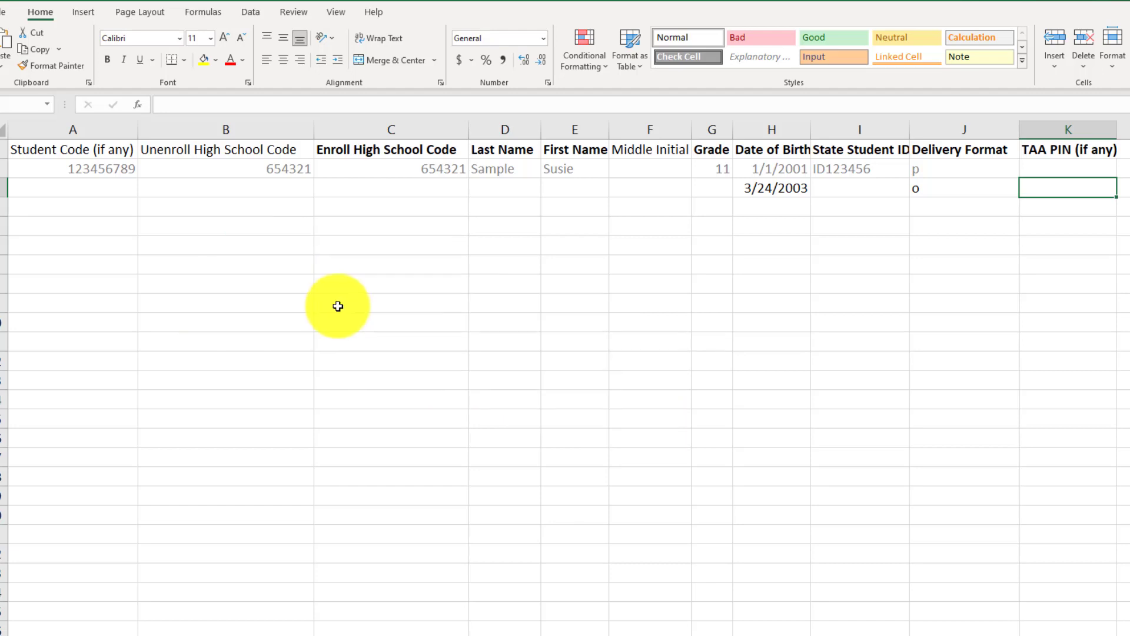
click(82, 191)
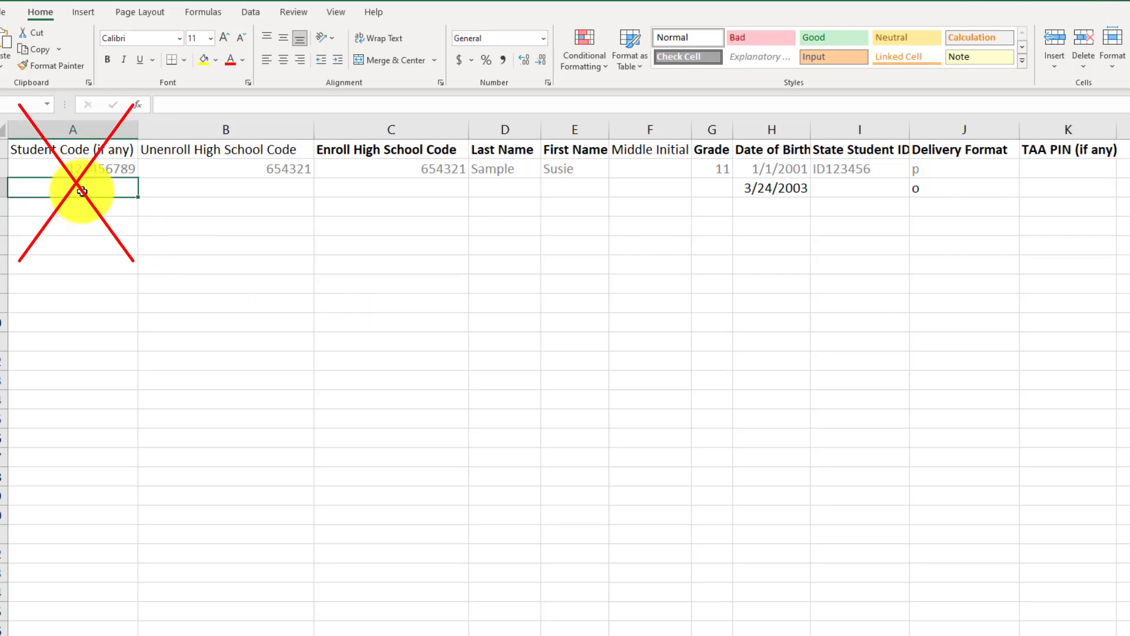
click(196, 188)
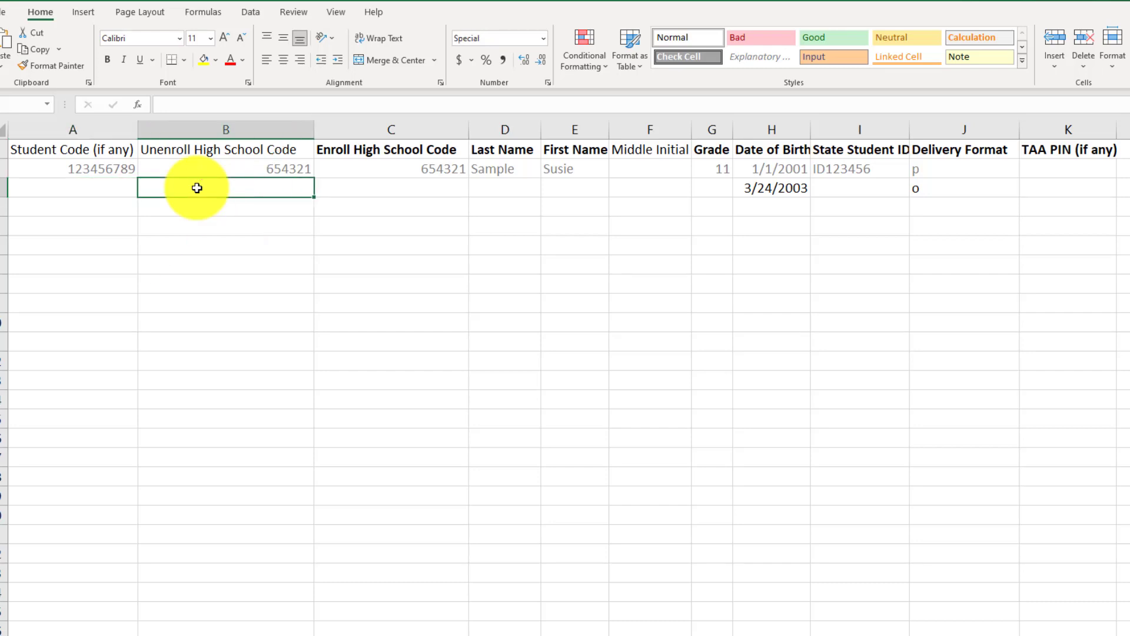
click(363, 183)
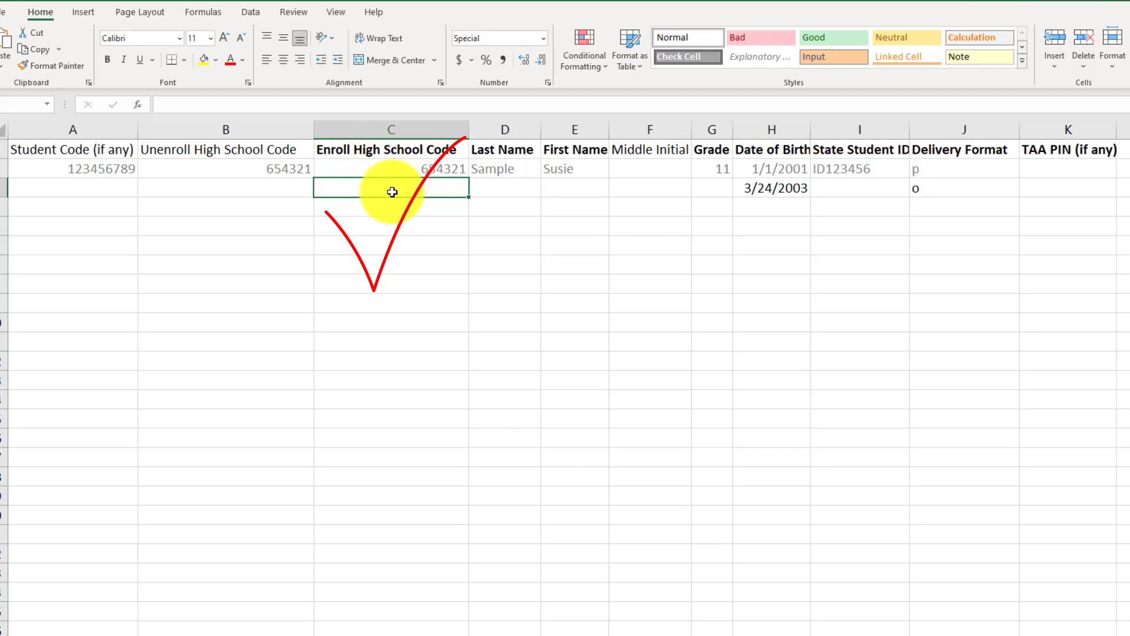
click(501, 188)
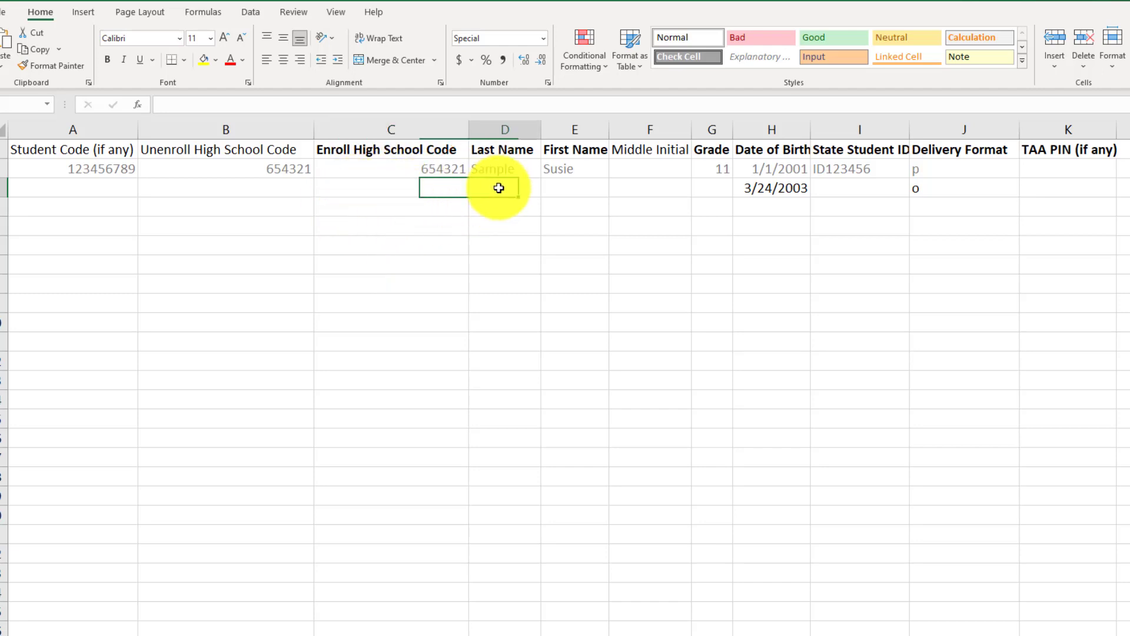
click(574, 189)
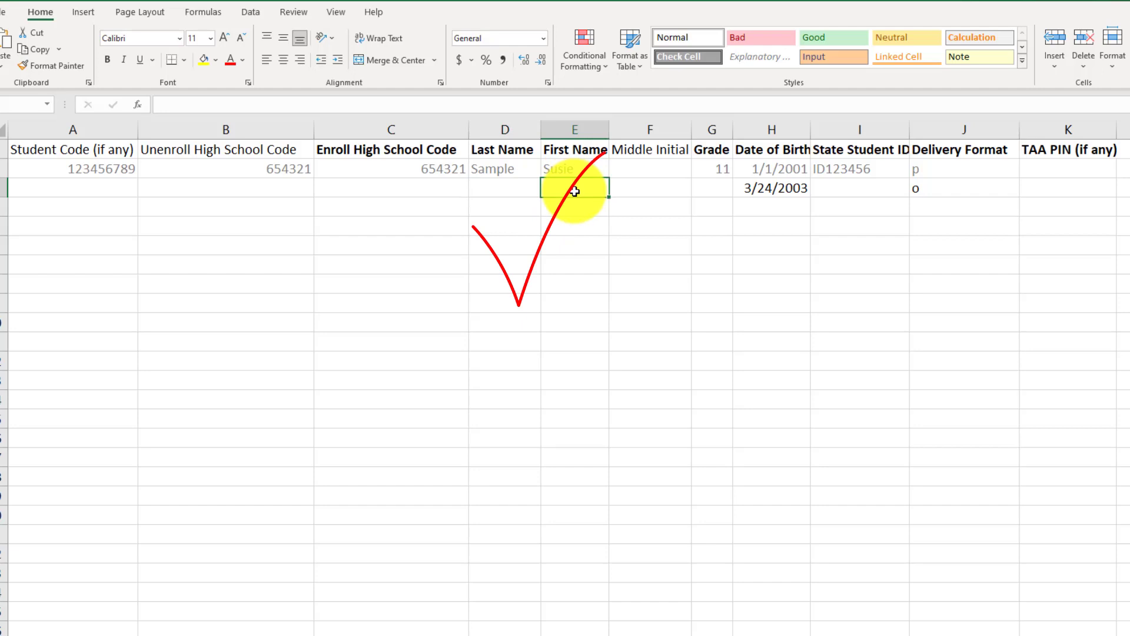
click(718, 188)
click(771, 191)
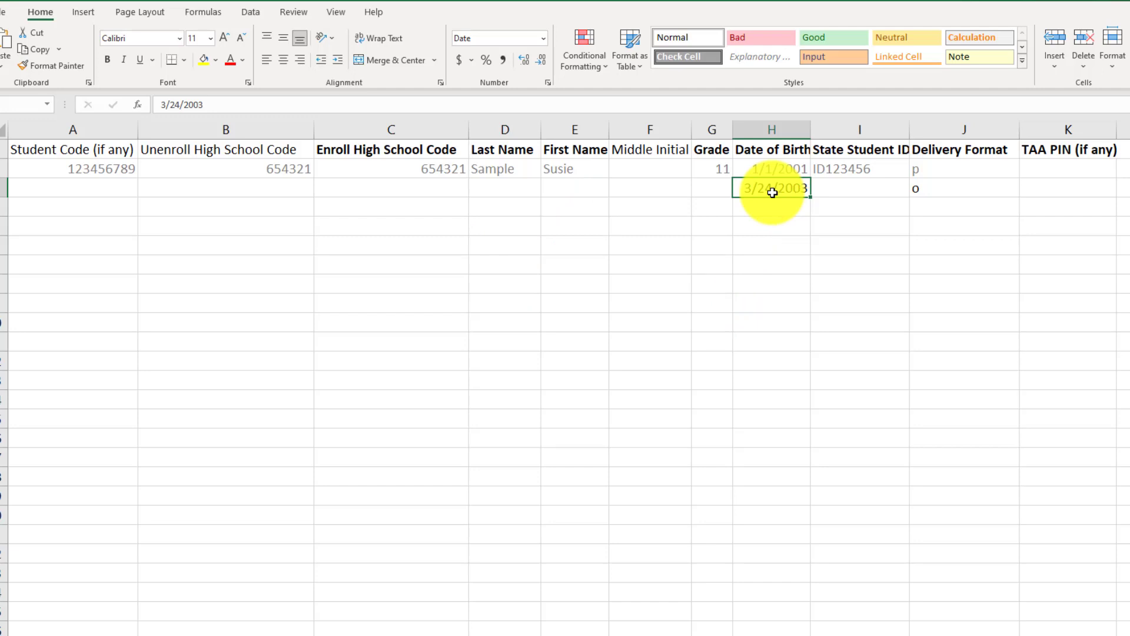
click(824, 185)
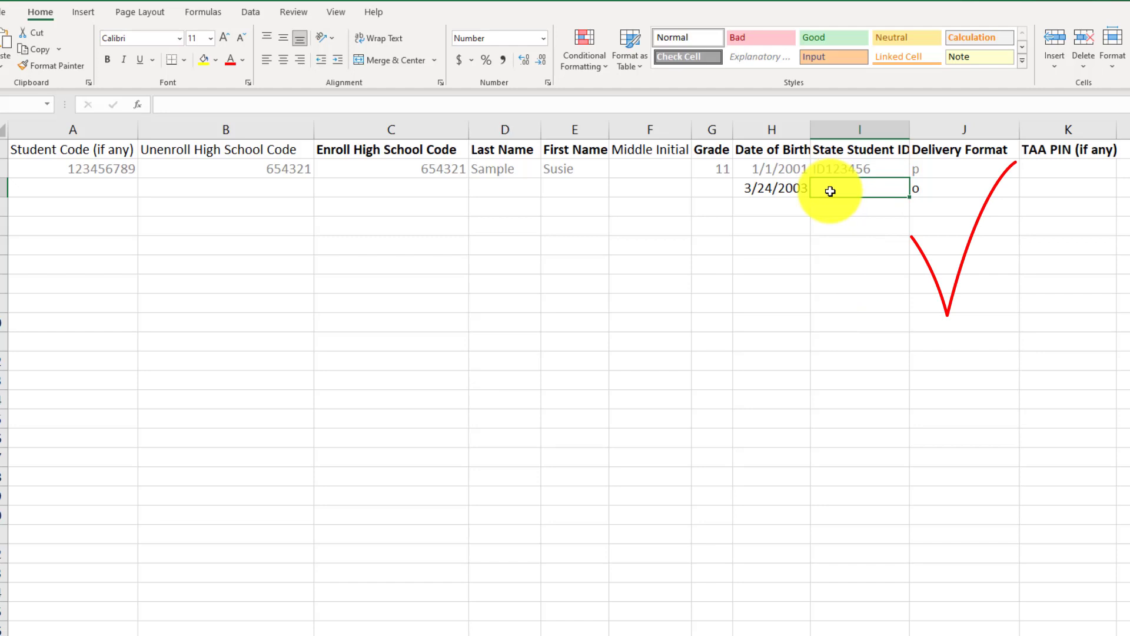
click(951, 190)
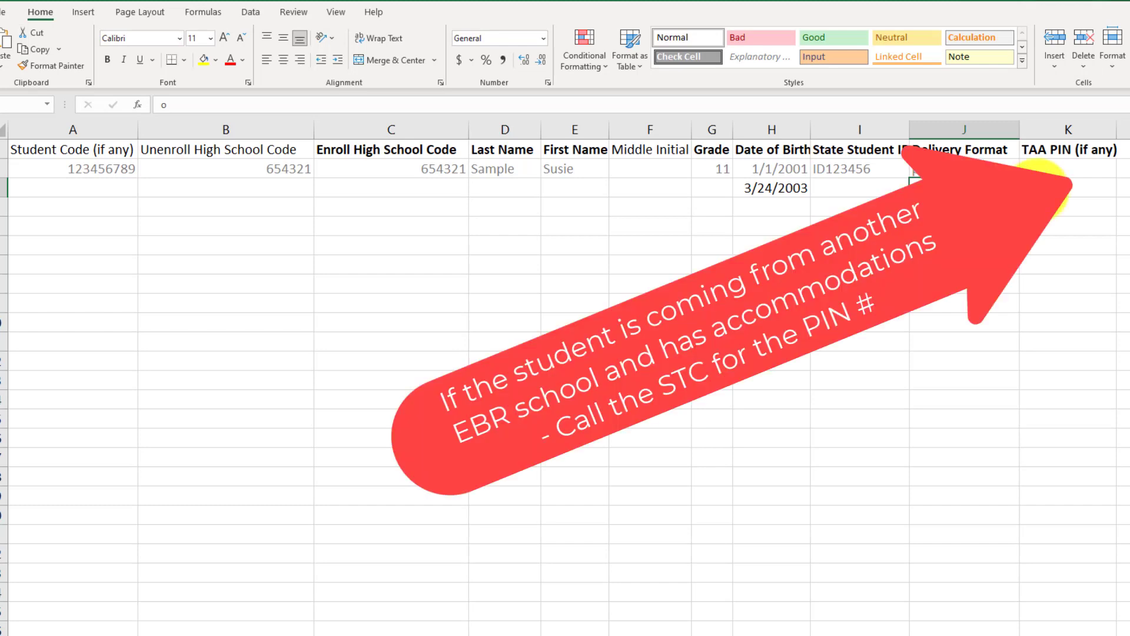
click(1052, 187)
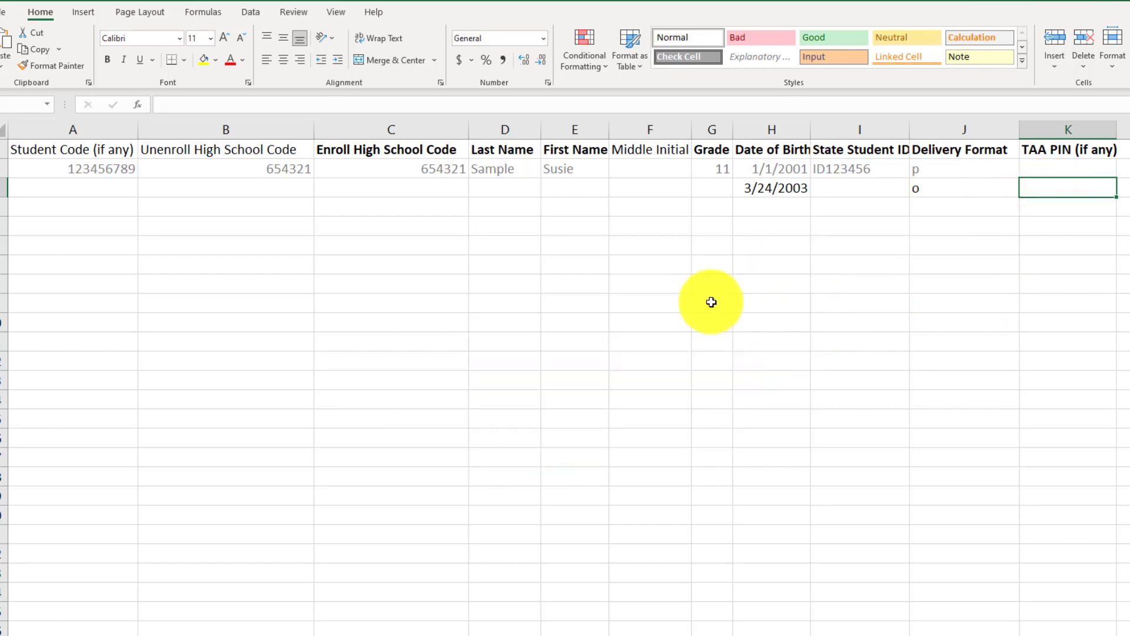
click(189, 153)
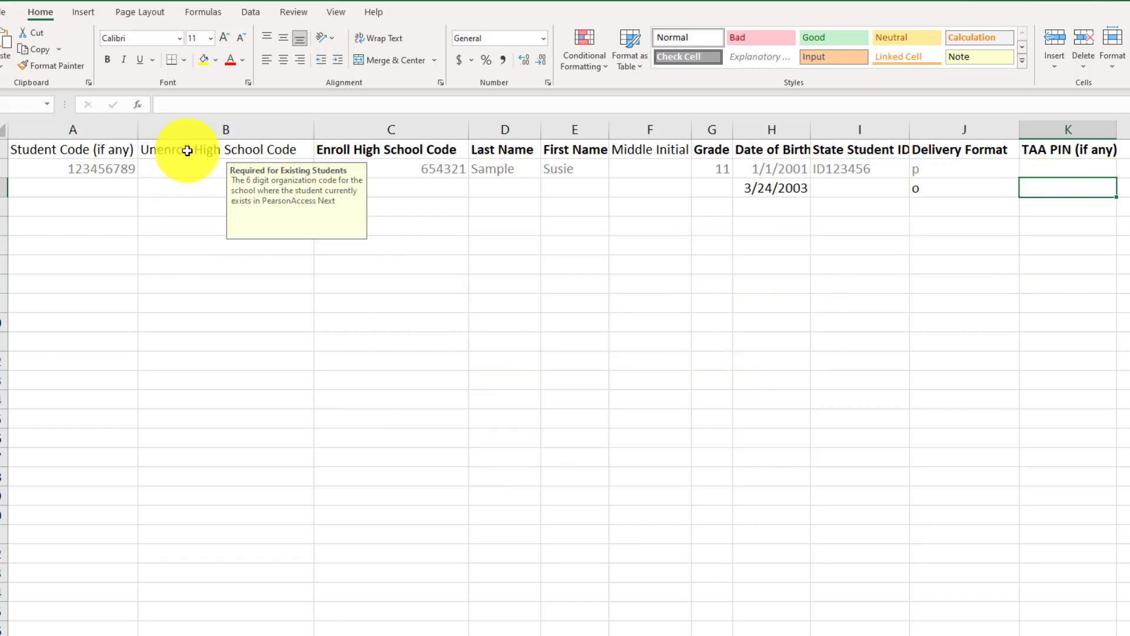
click(512, 332)
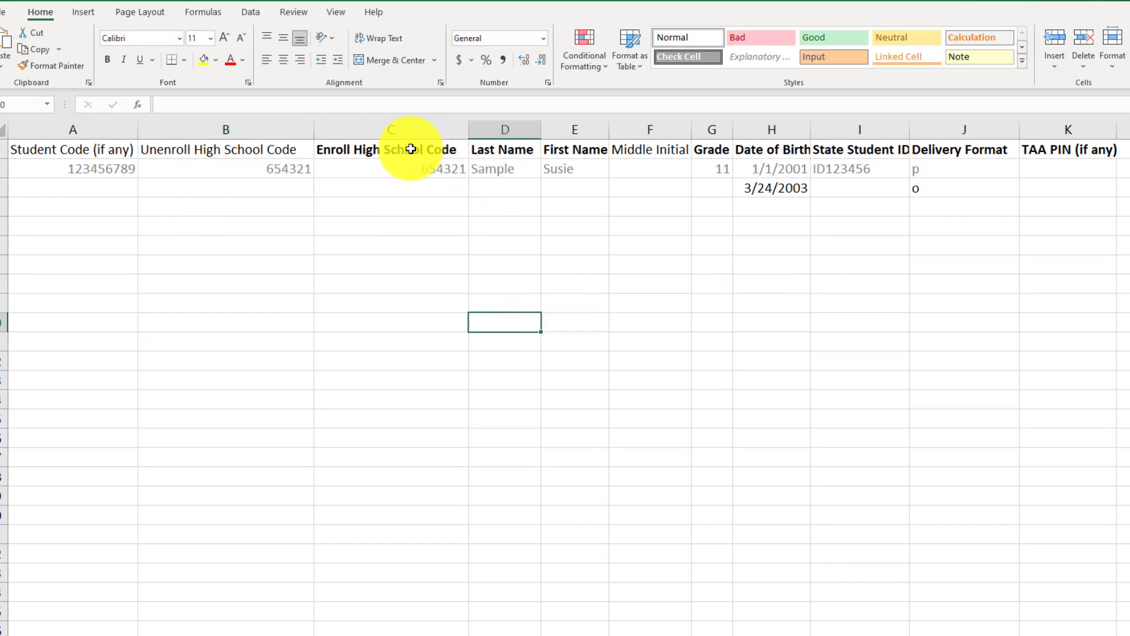
click(383, 148)
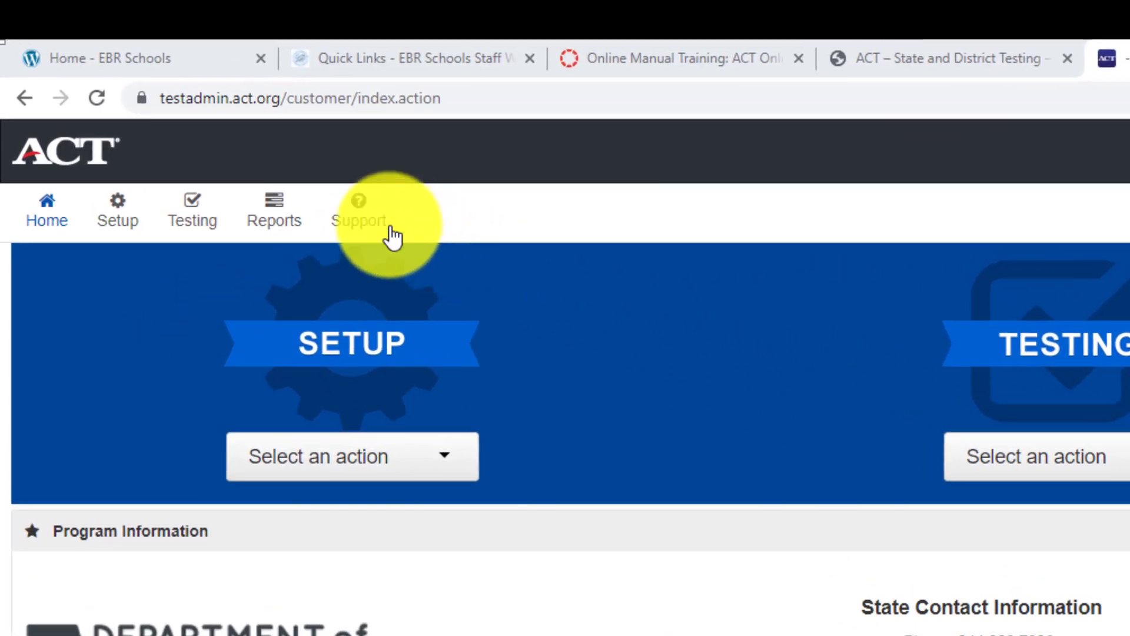
- Download the Enroll or Unenroll Students .xlsx template from Support > Documentation
click(360, 223)
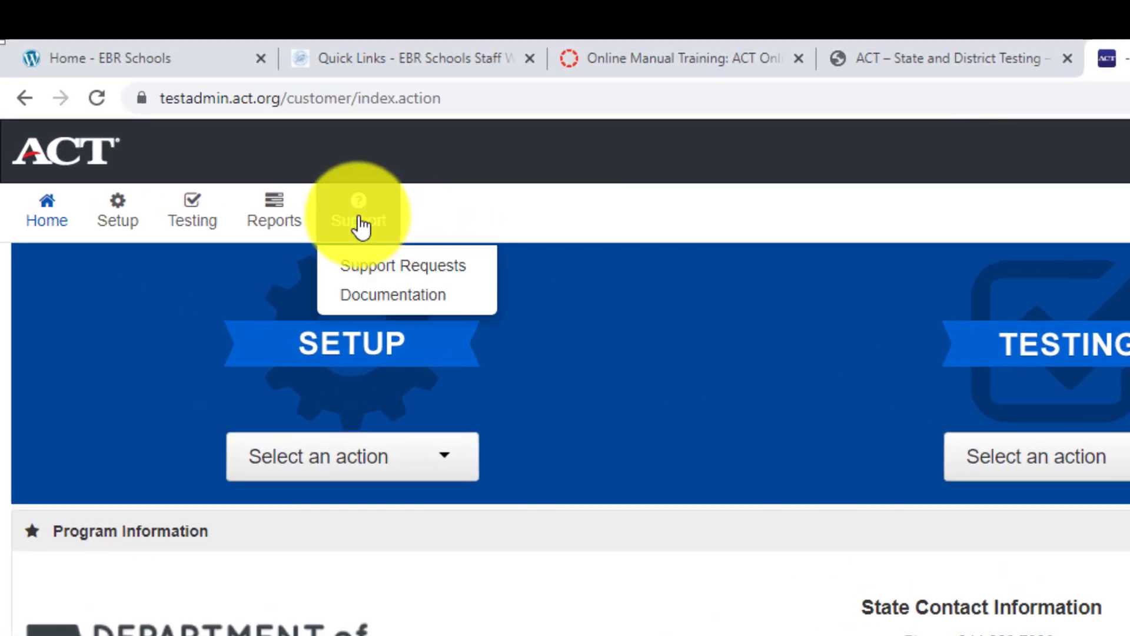
click(386, 311)
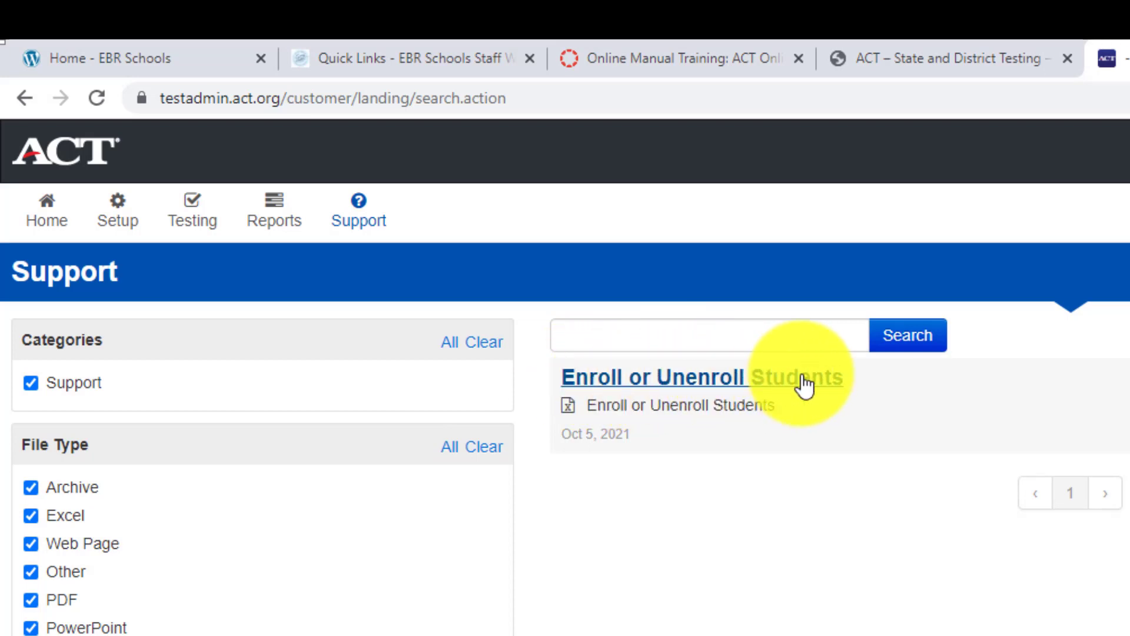
click(730, 383)
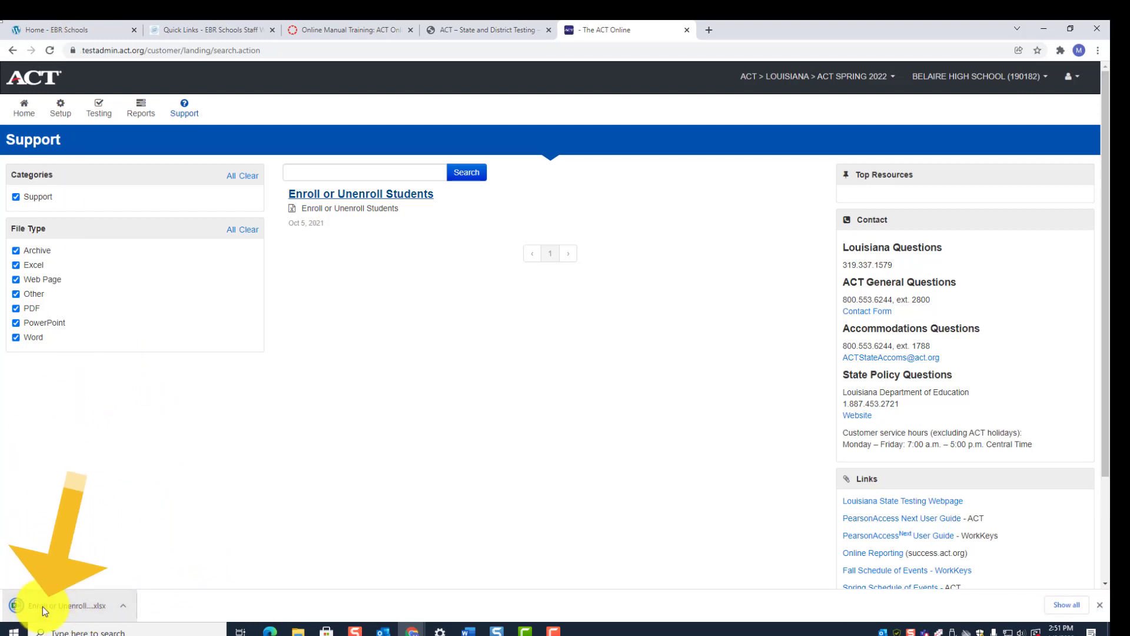
- Open the downloaded template in Excel and enable editing from Protected View
click(43, 606)
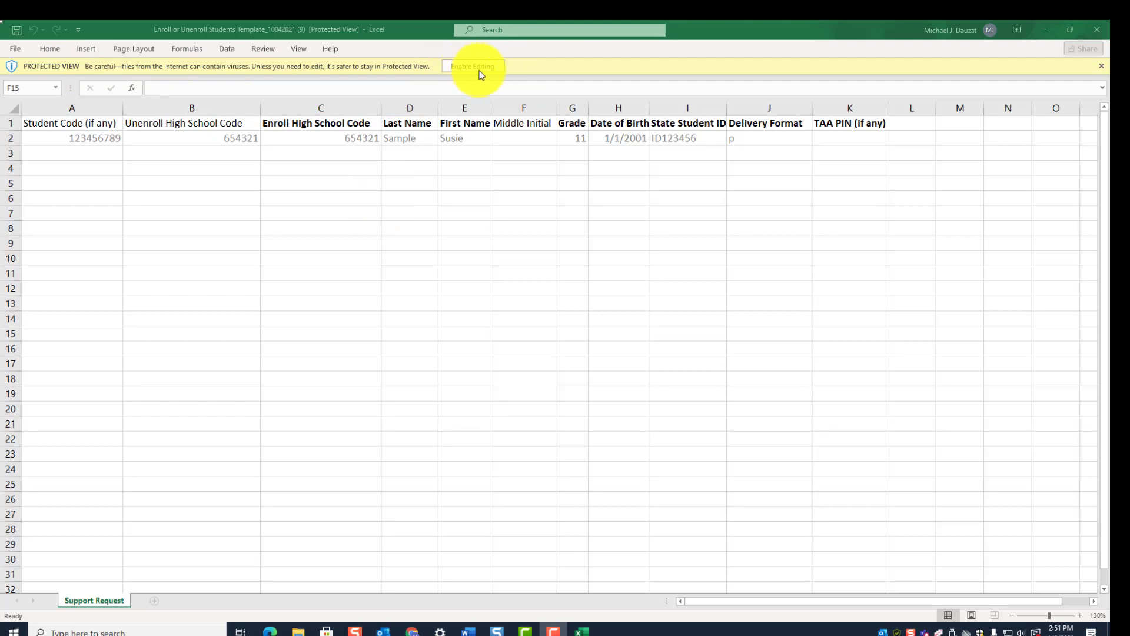
click(398, 219)
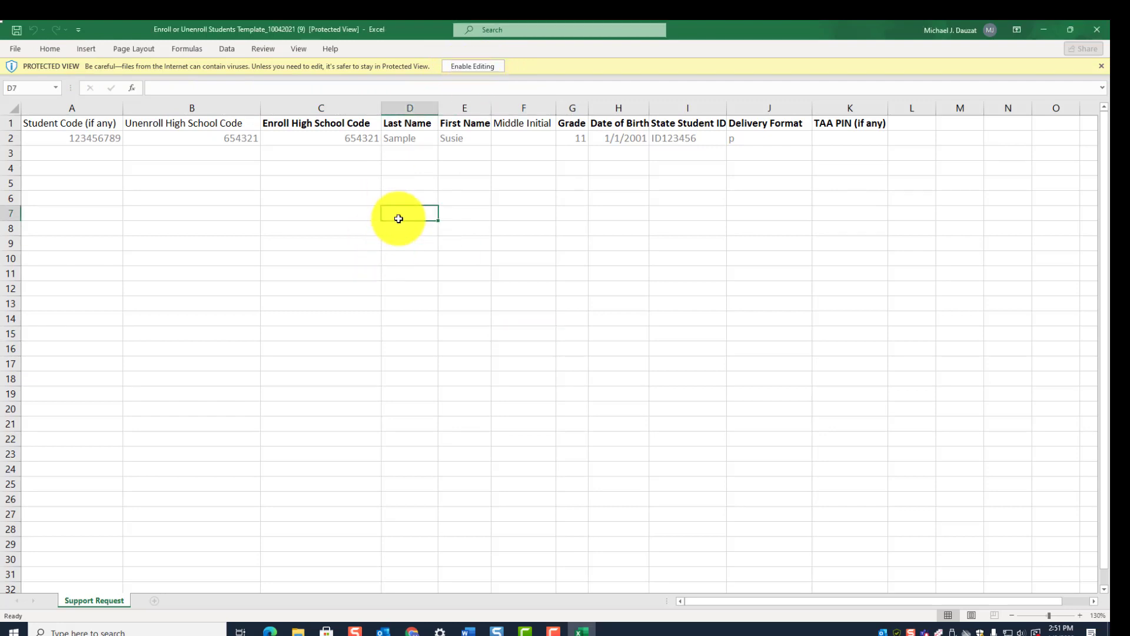
click(332, 201)
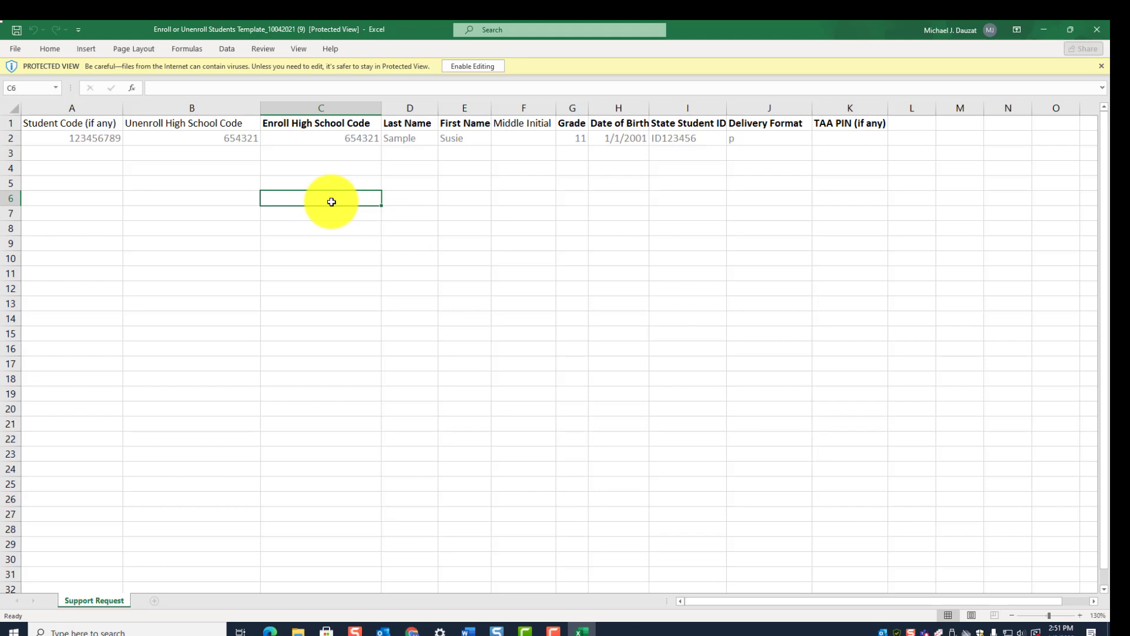
click(202, 207)
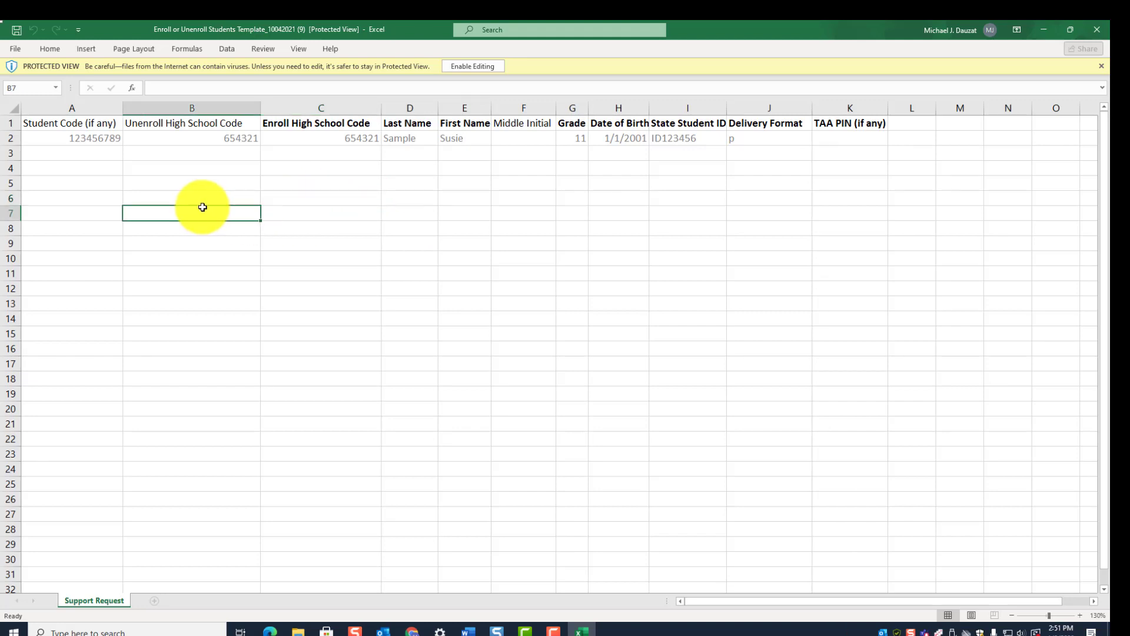
click(250, 258)
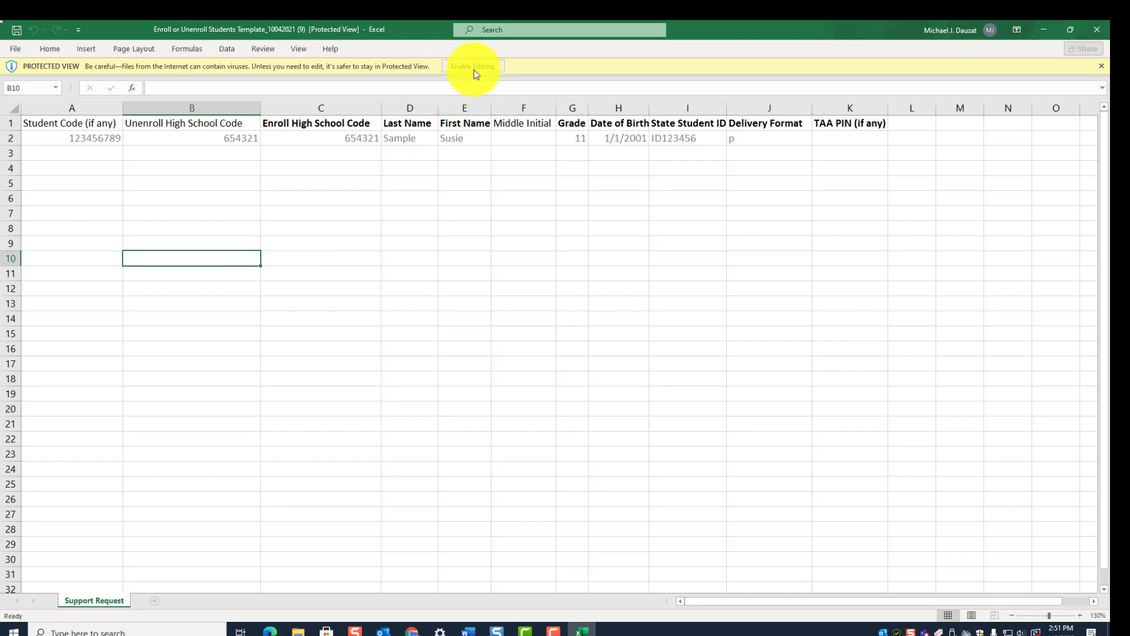
click(459, 66)
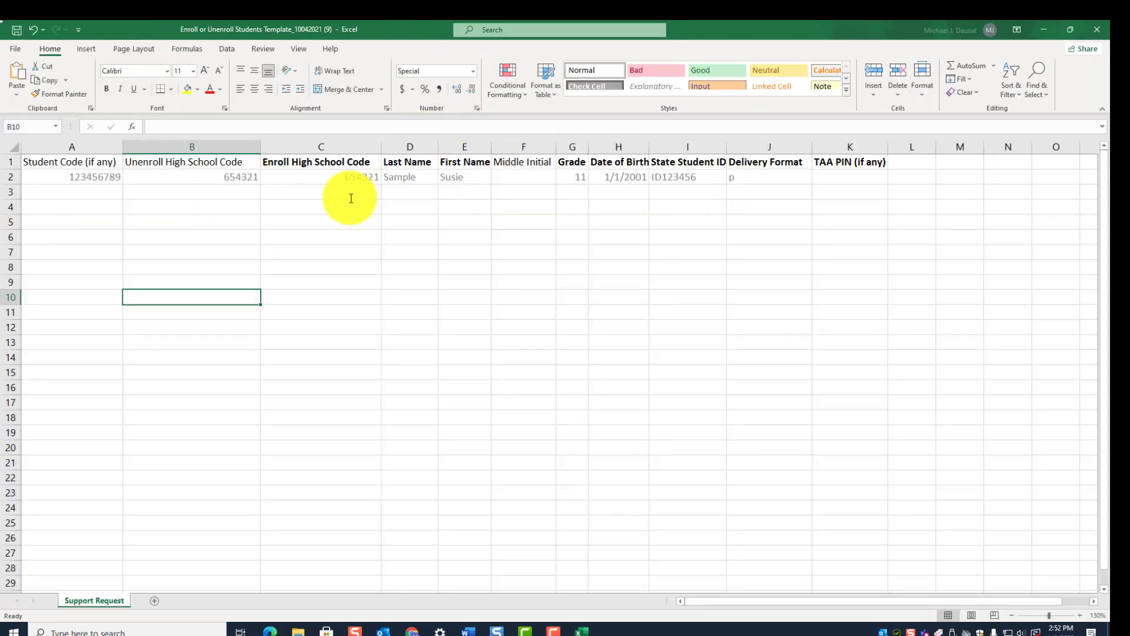
- Type test entries 'ttt' in C6 and 'ggg' in B7, then commit them
click(299, 232)
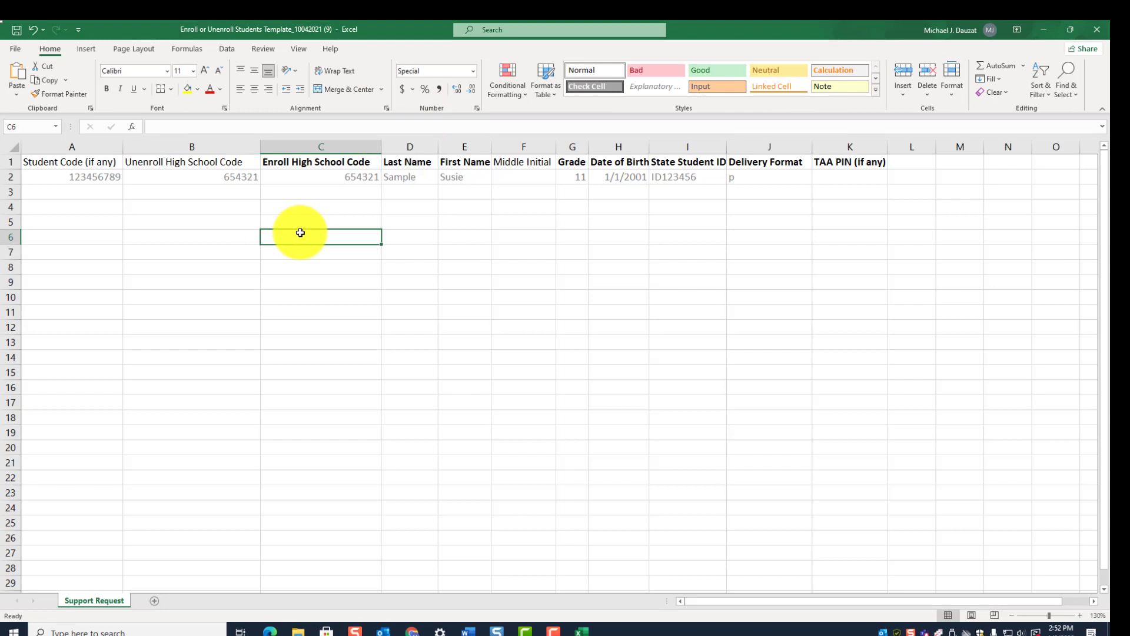
text(ttt)
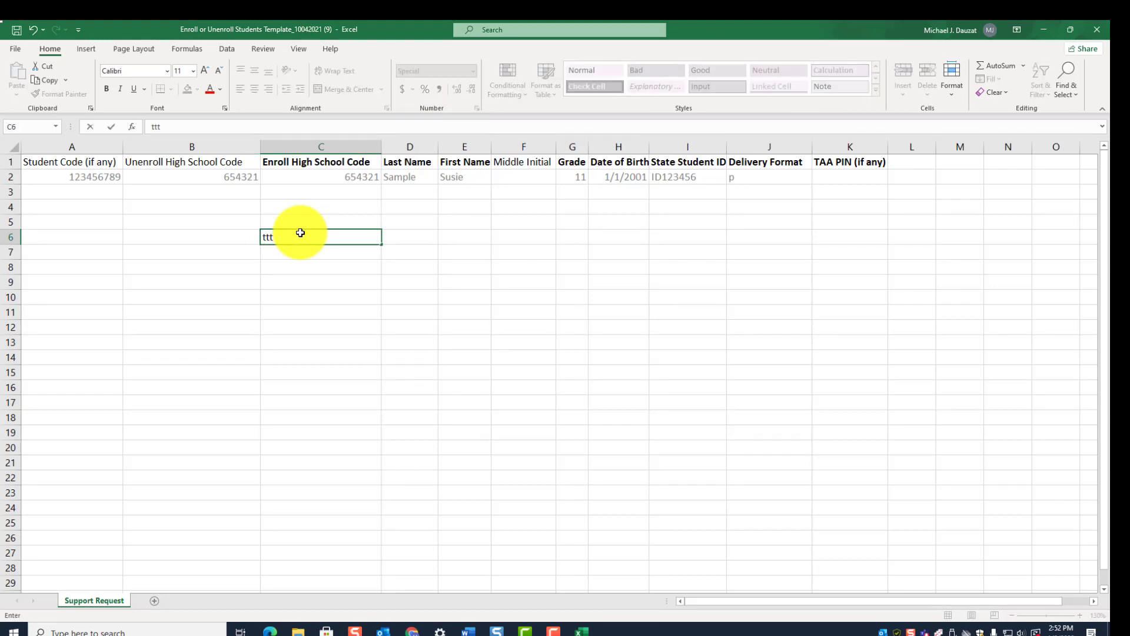
click(240, 258)
text(ggg)
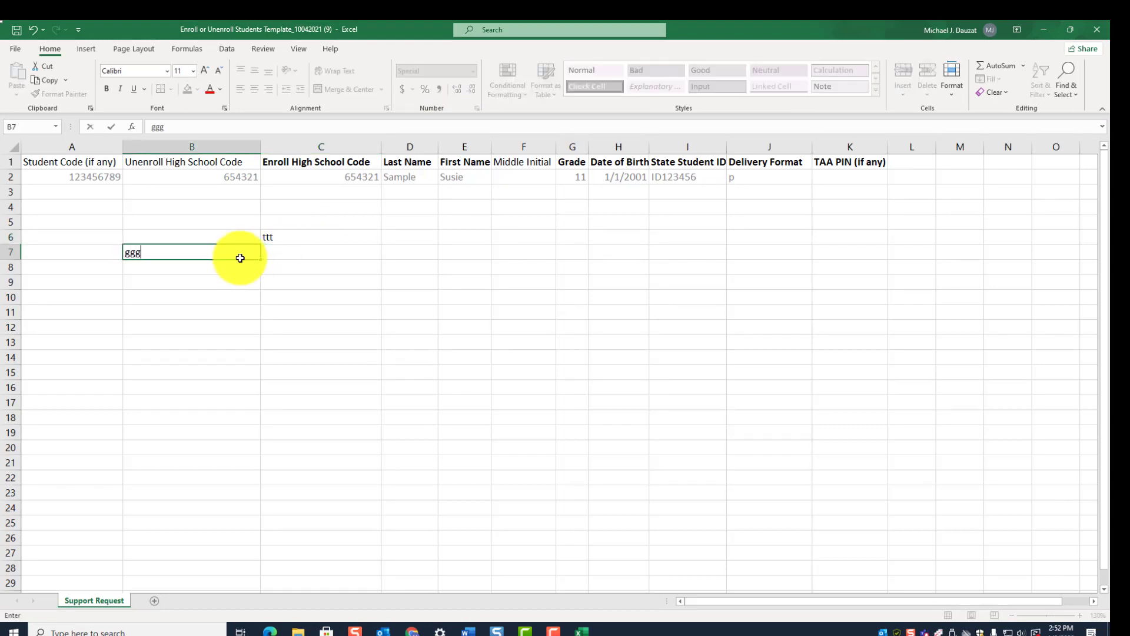
click(383, 299)
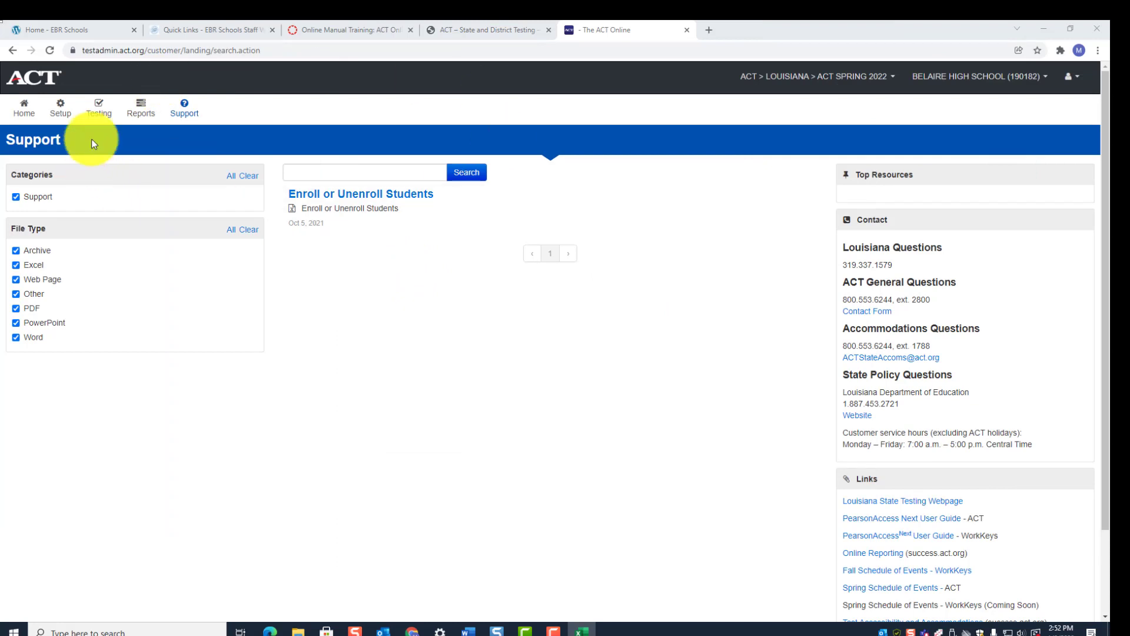
- Download a fresh Enroll or Unenroll Students template from Support > Documentation and open it
click(180, 107)
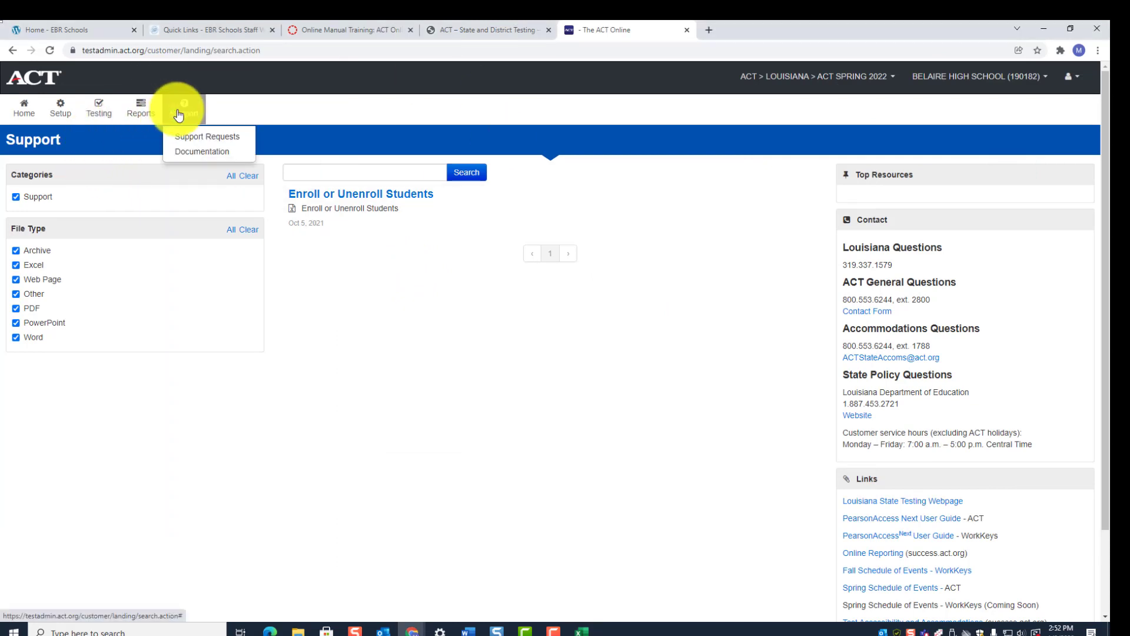
click(183, 154)
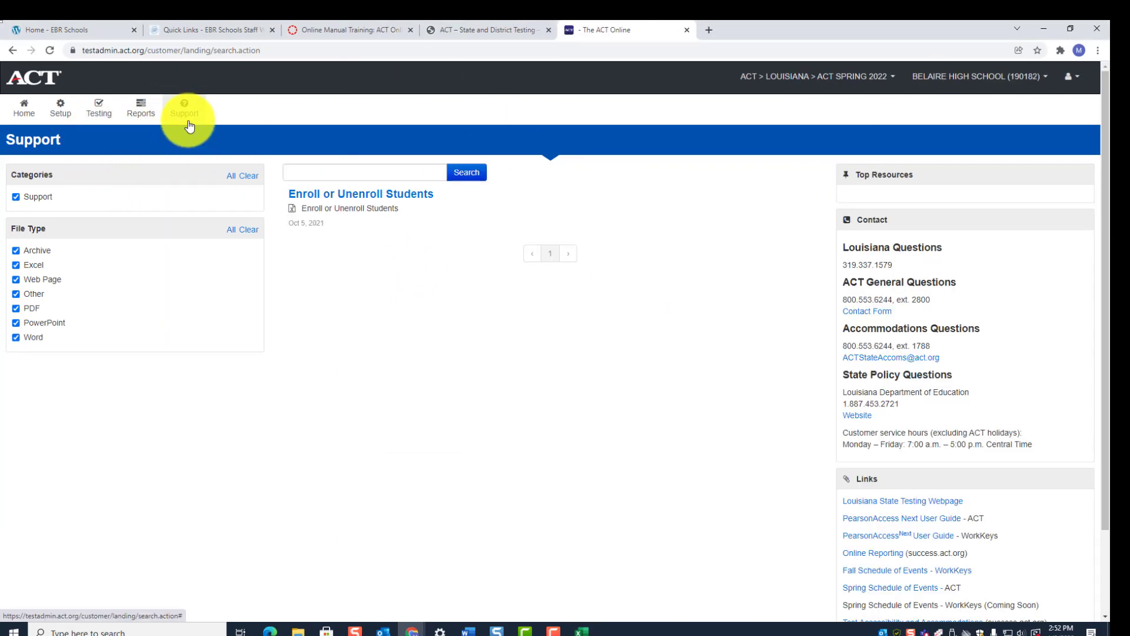
click(186, 118)
click(192, 153)
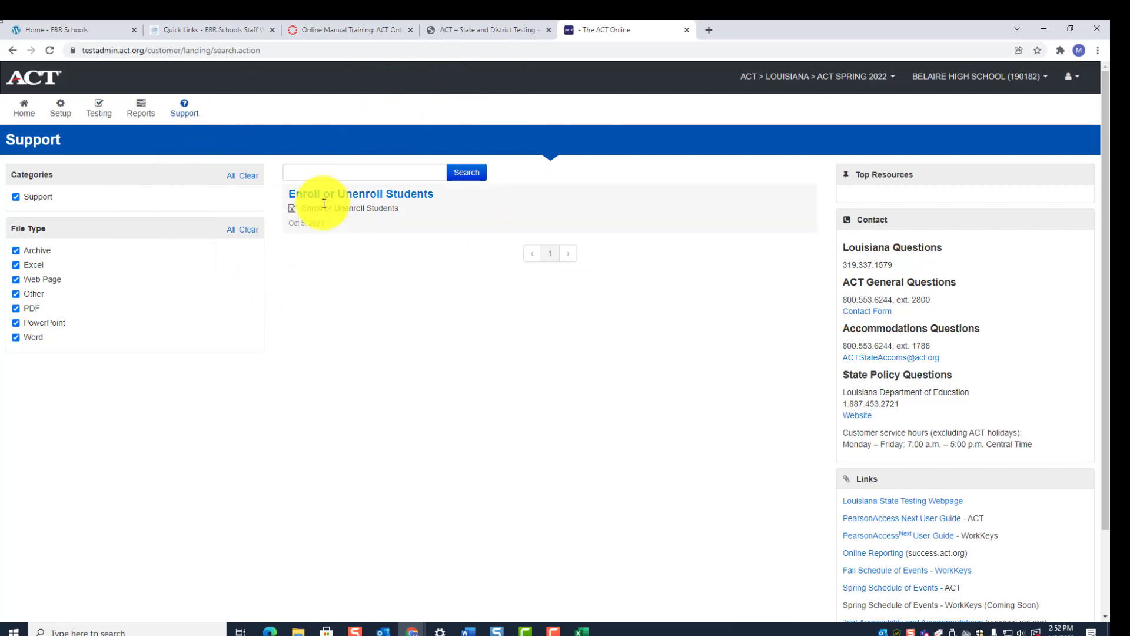
click(324, 196)
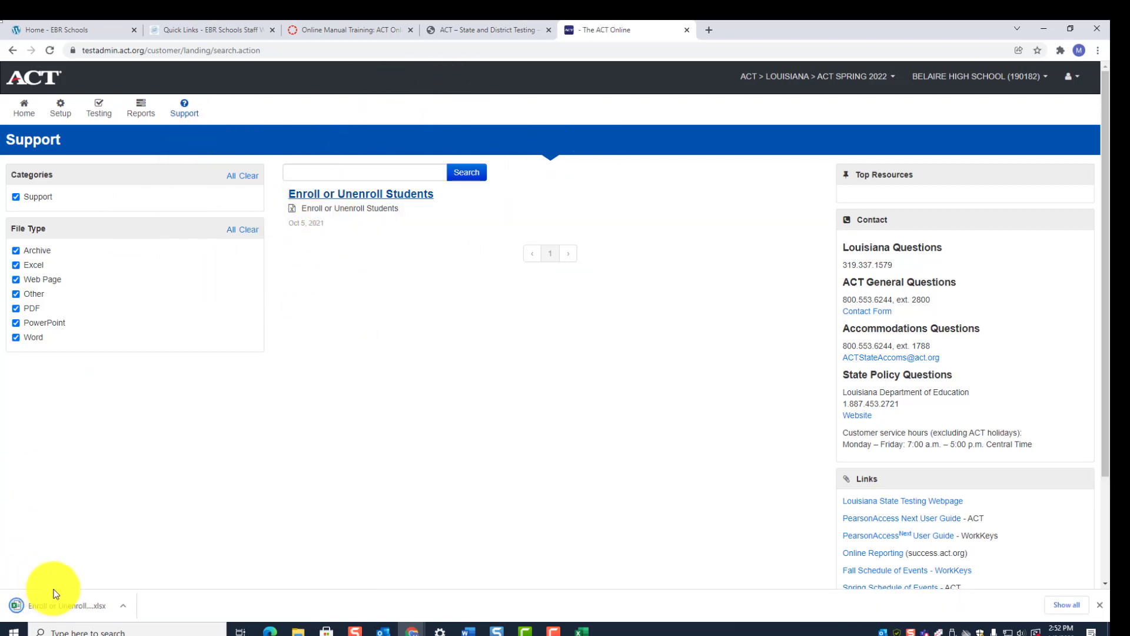
click(56, 610)
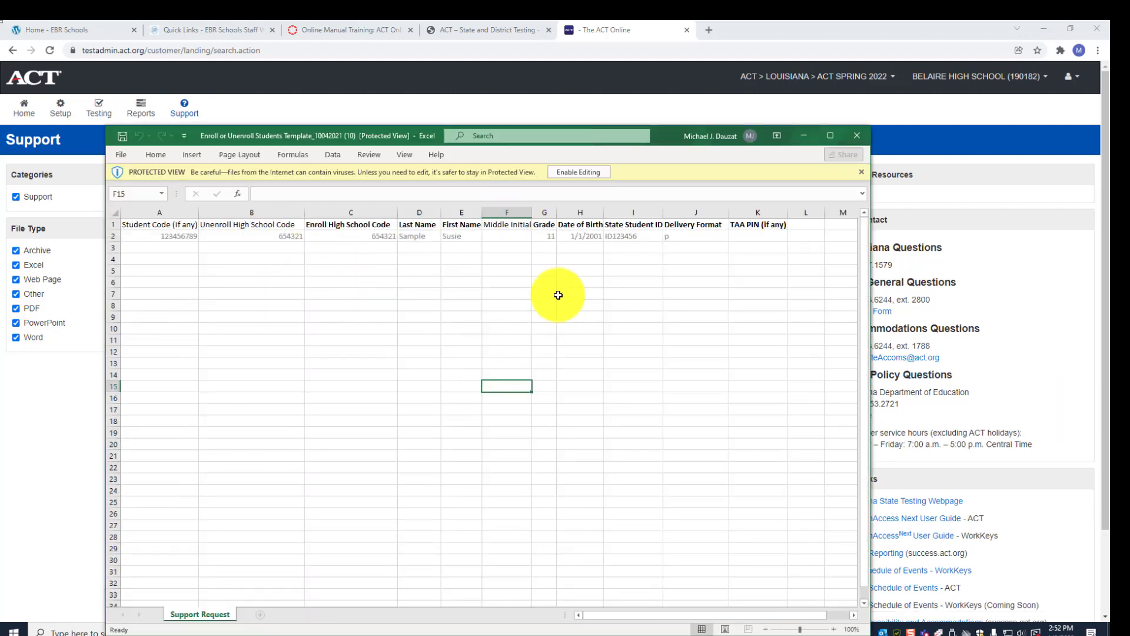
- Enable editing and read the Student Code and Unenroll High School Code notes
click(577, 172)
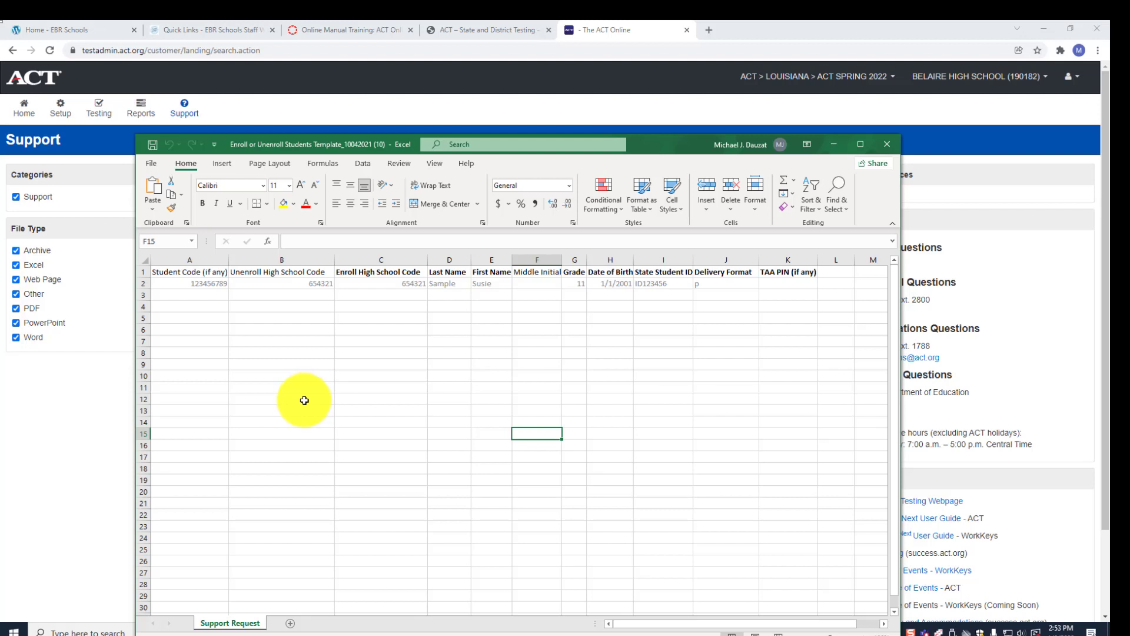
click(169, 273)
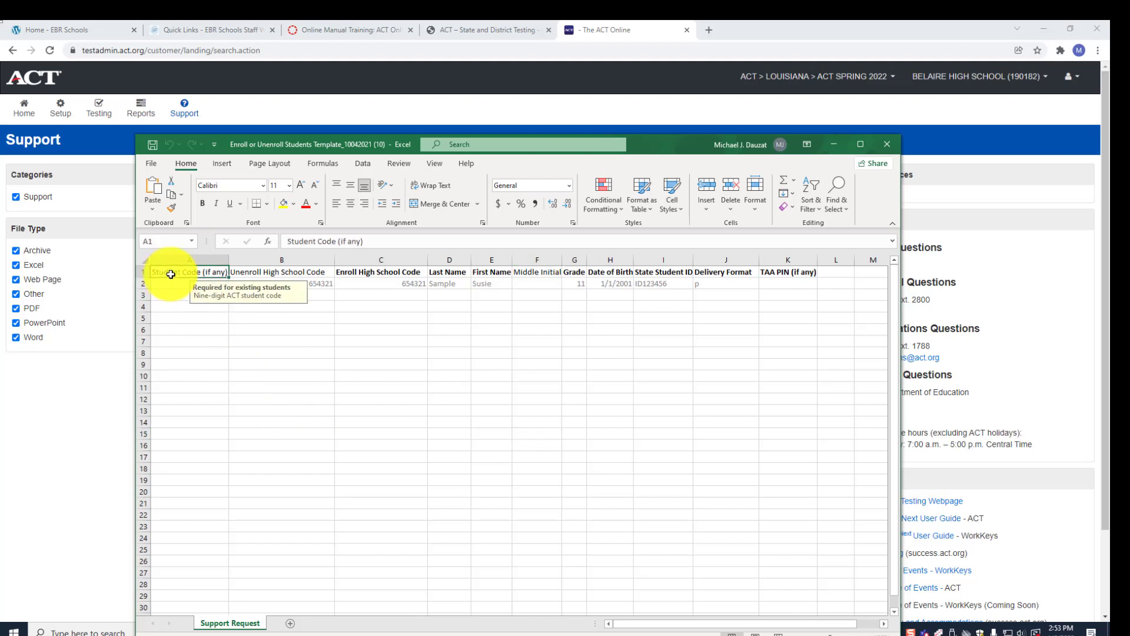
click(252, 271)
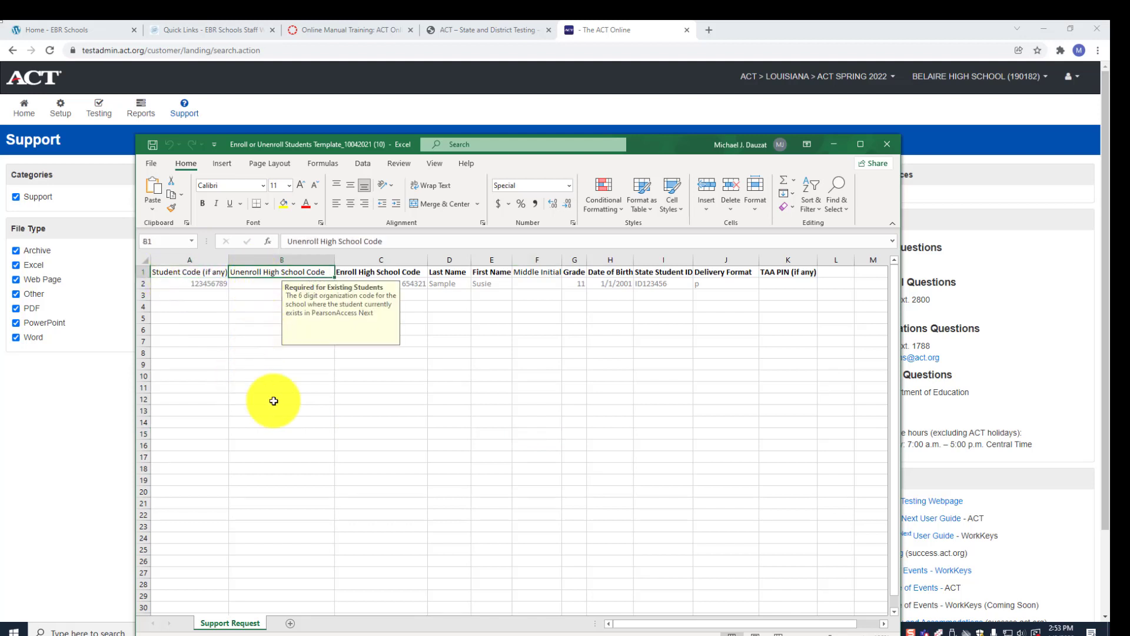
click(290, 409)
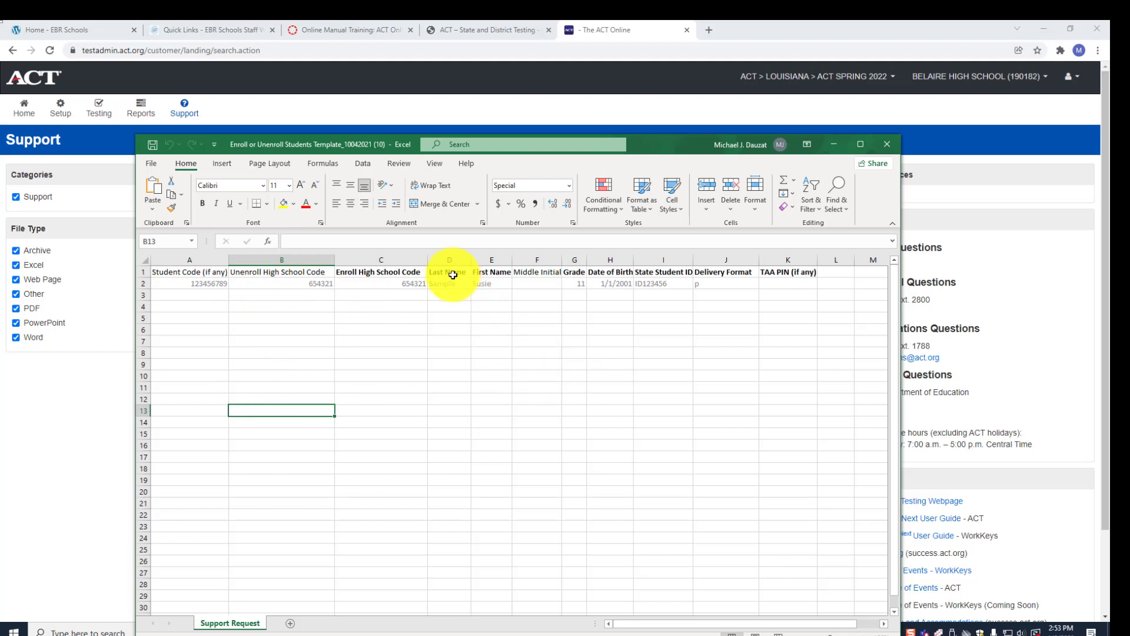
- Read the Last Name, First Name, Grade, Date of Birth, State Student ID and Delivery Format notes
click(453, 274)
click(486, 272)
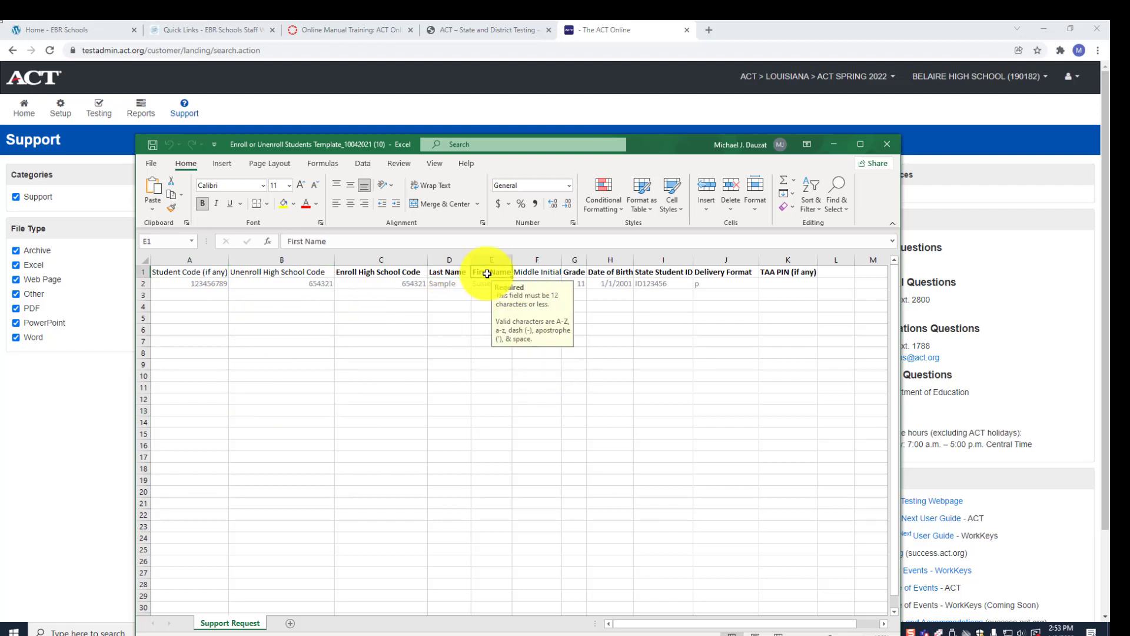
click(575, 270)
click(612, 271)
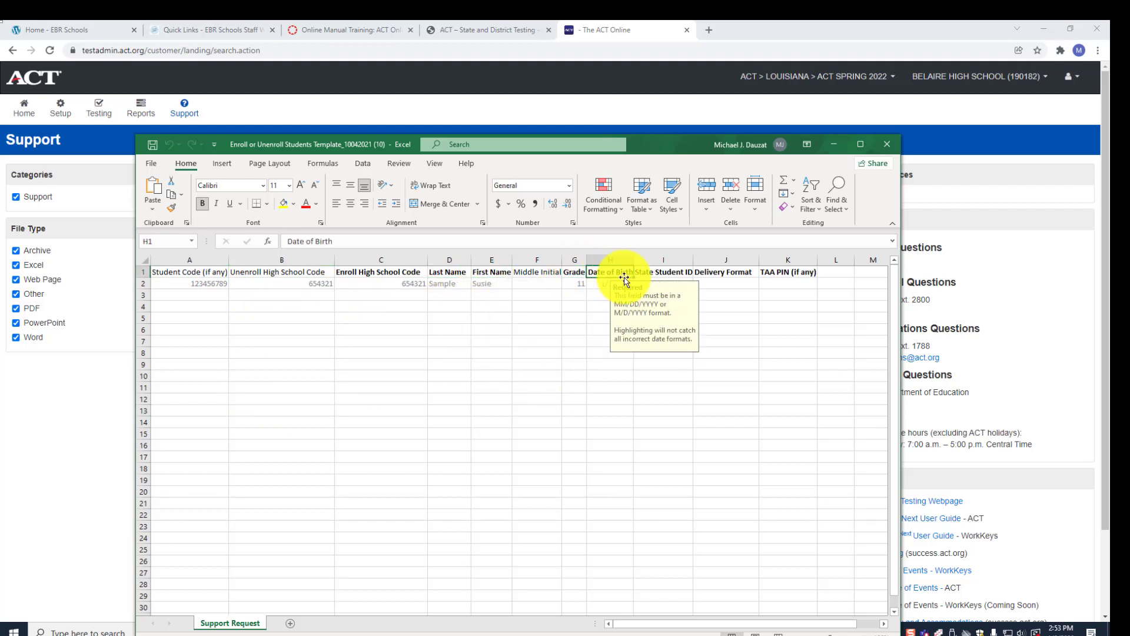
click(647, 272)
click(709, 271)
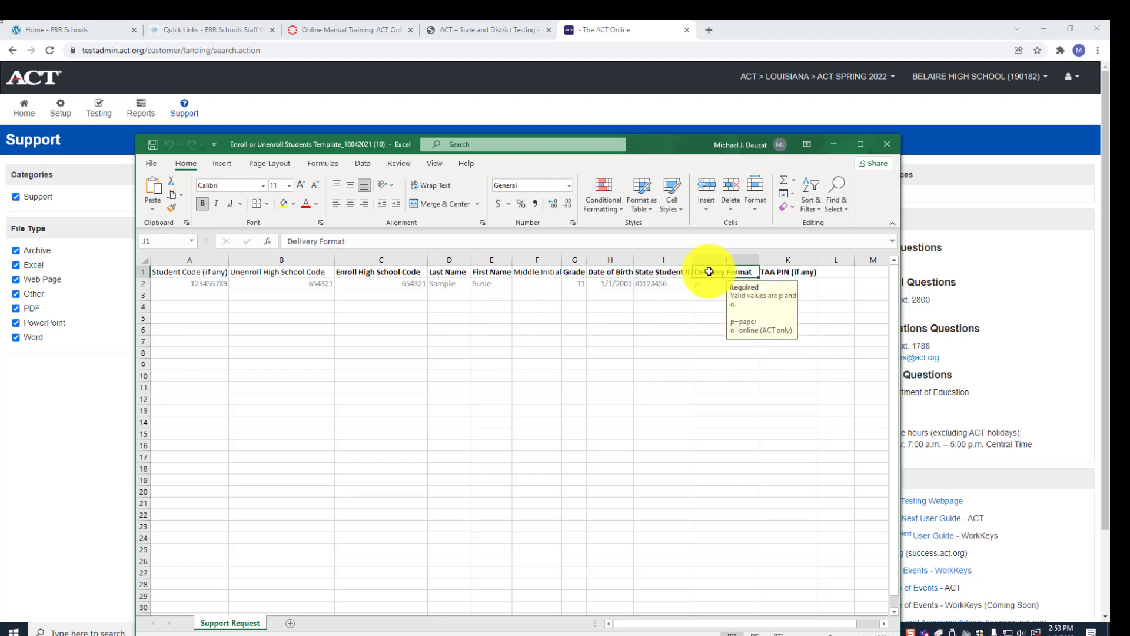
click(647, 449)
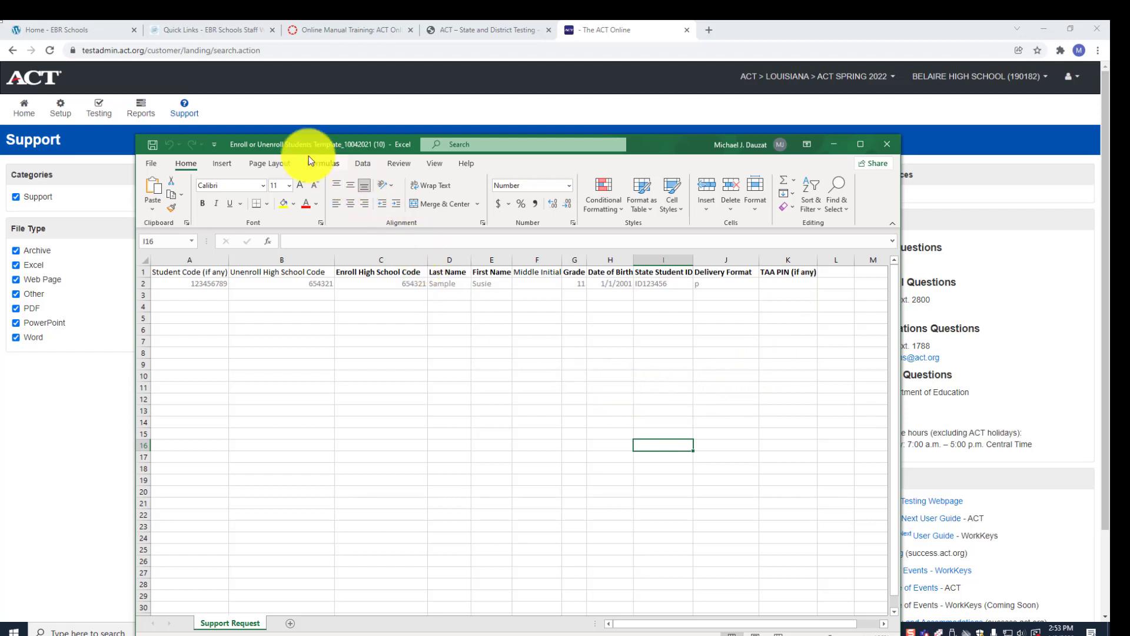
click(206, 296)
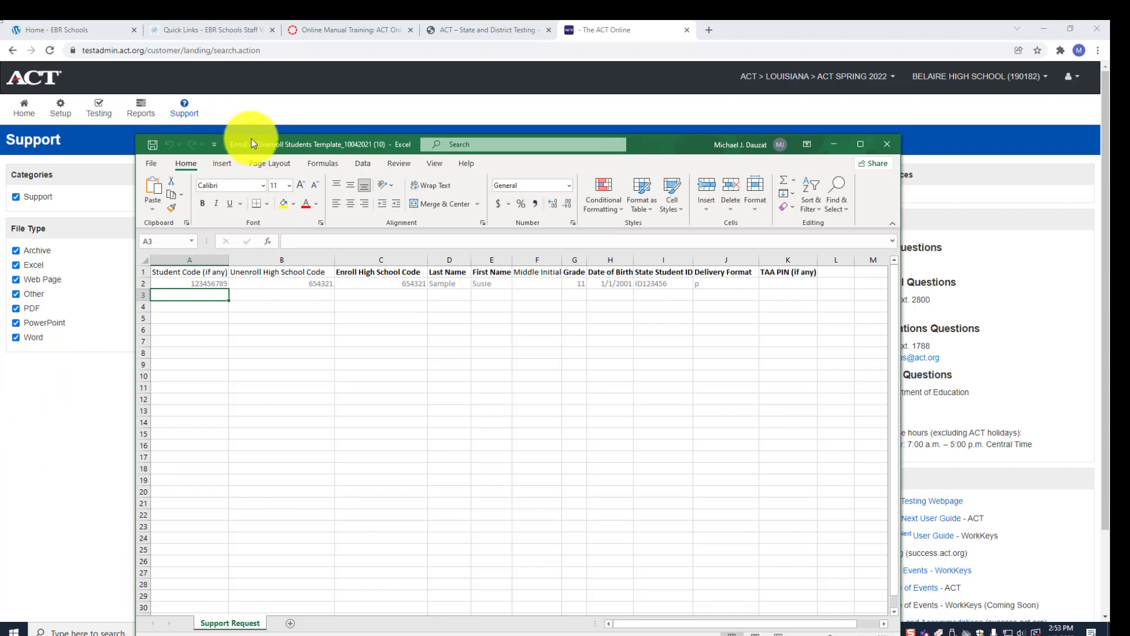
- Move the Excel template aside and open the Setup options in ACT Online
drag(262, 143, 1109, 148)
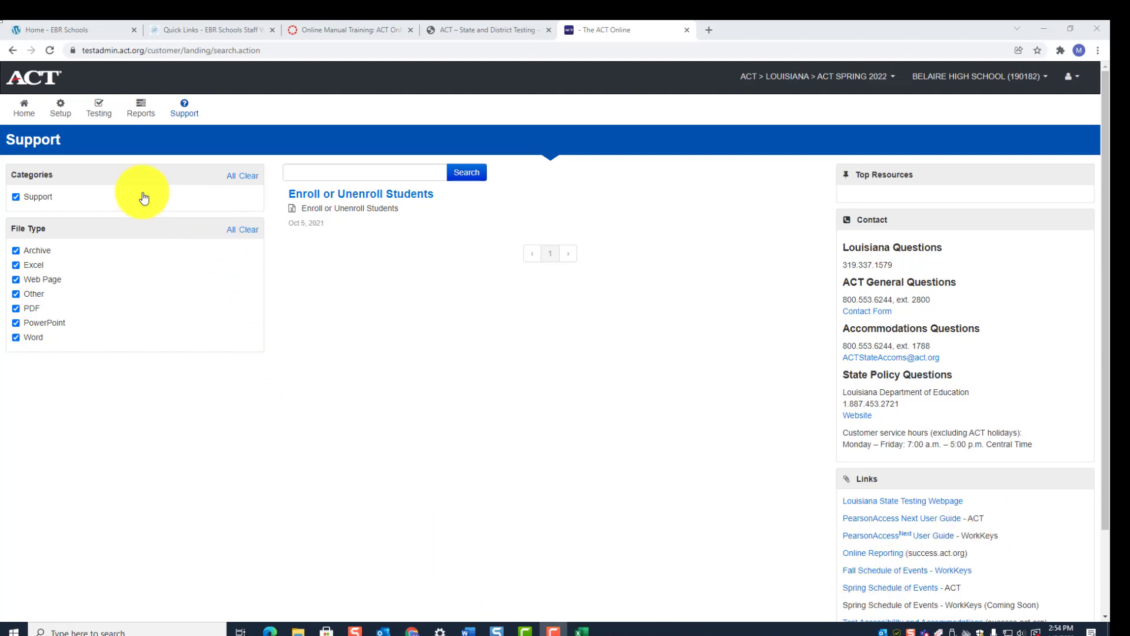
click(61, 115)
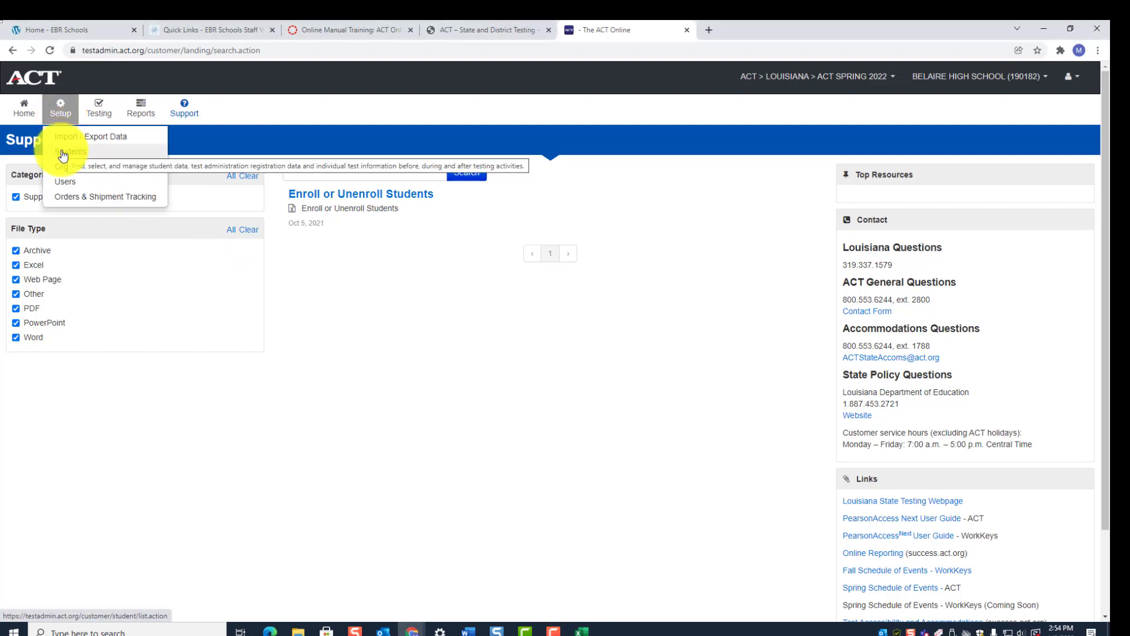
click(61, 118)
click(62, 118)
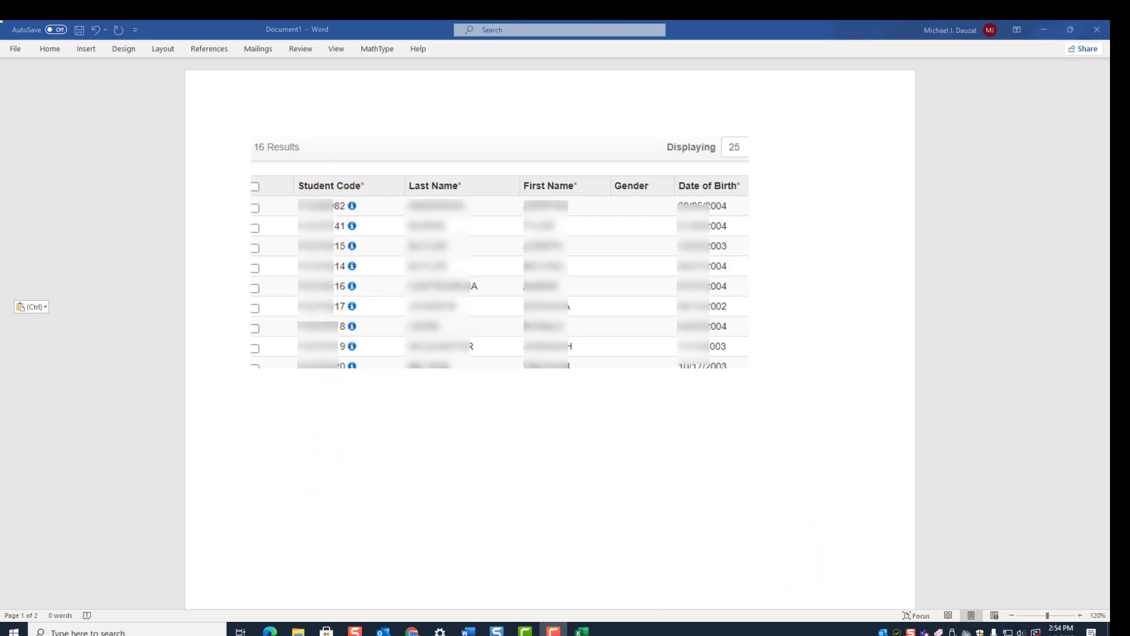
- Bring the Excel template forward and position its window over the Word document
click(581, 631)
drag(744, 106, 710, 104)
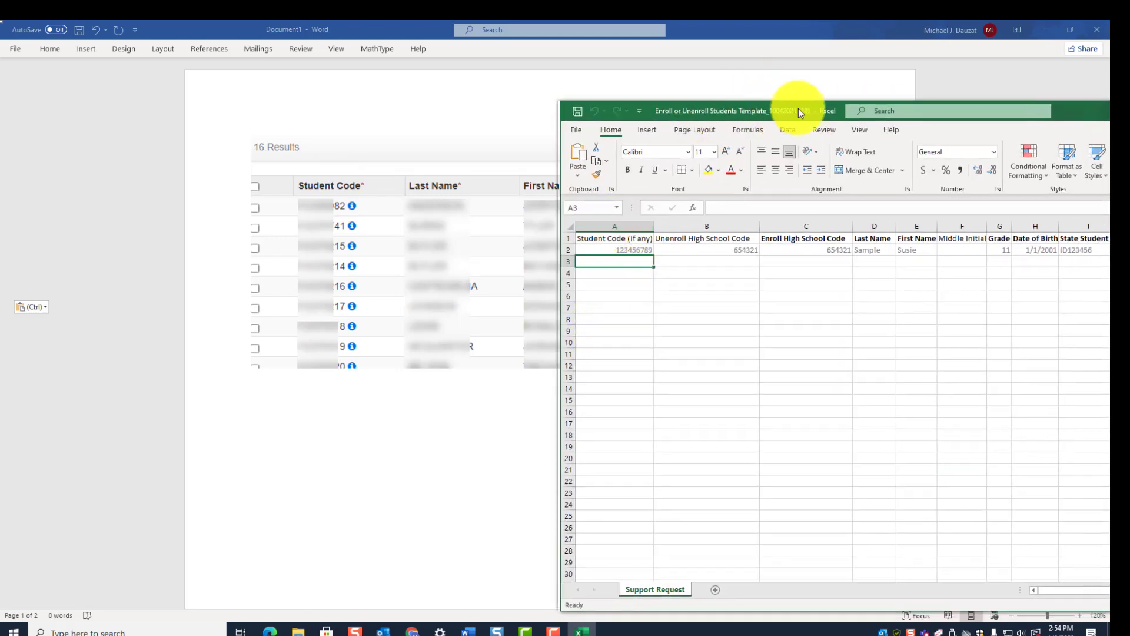
click(786, 33)
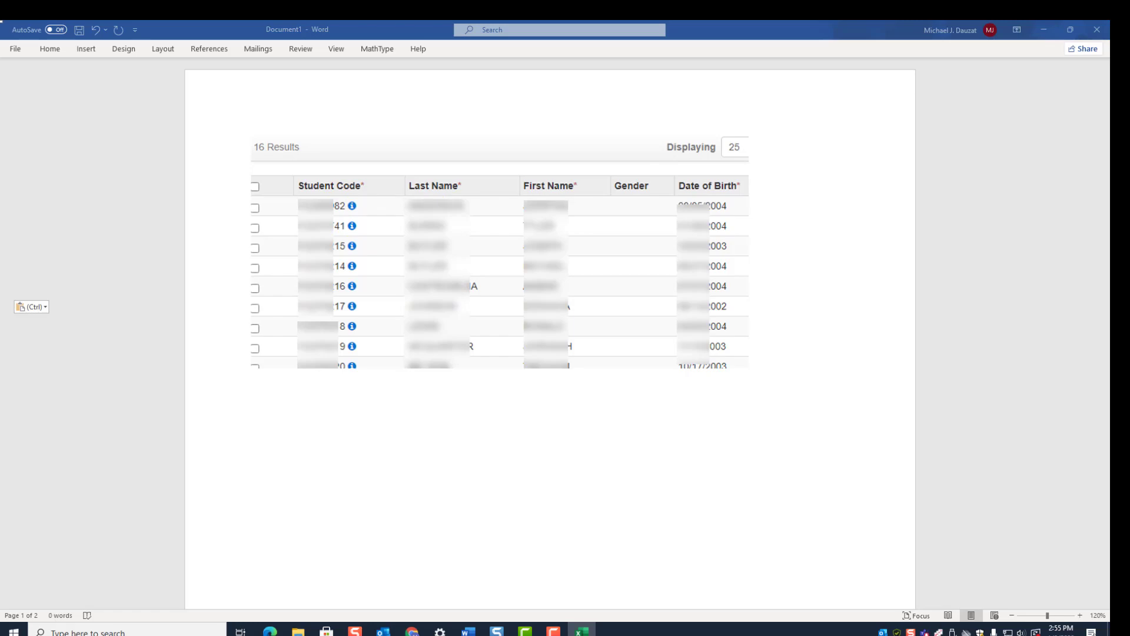
drag(1110, 124, 330, 88)
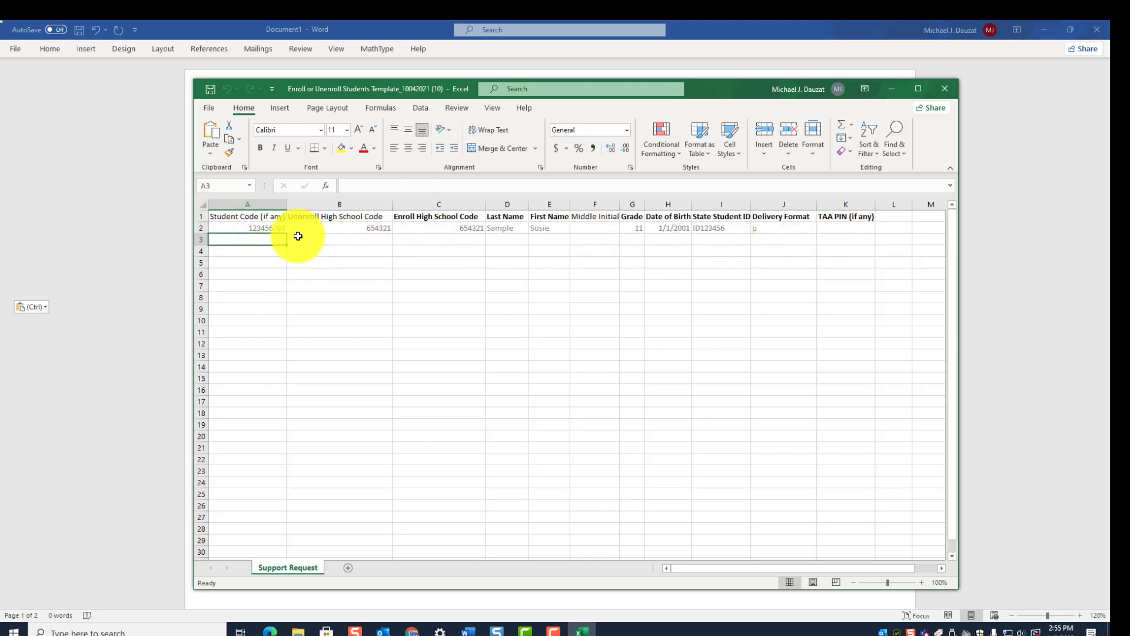
- Select B1:B15, then move the Excel window right to reveal the Word student records
click(316, 218)
drag(316, 217, 353, 378)
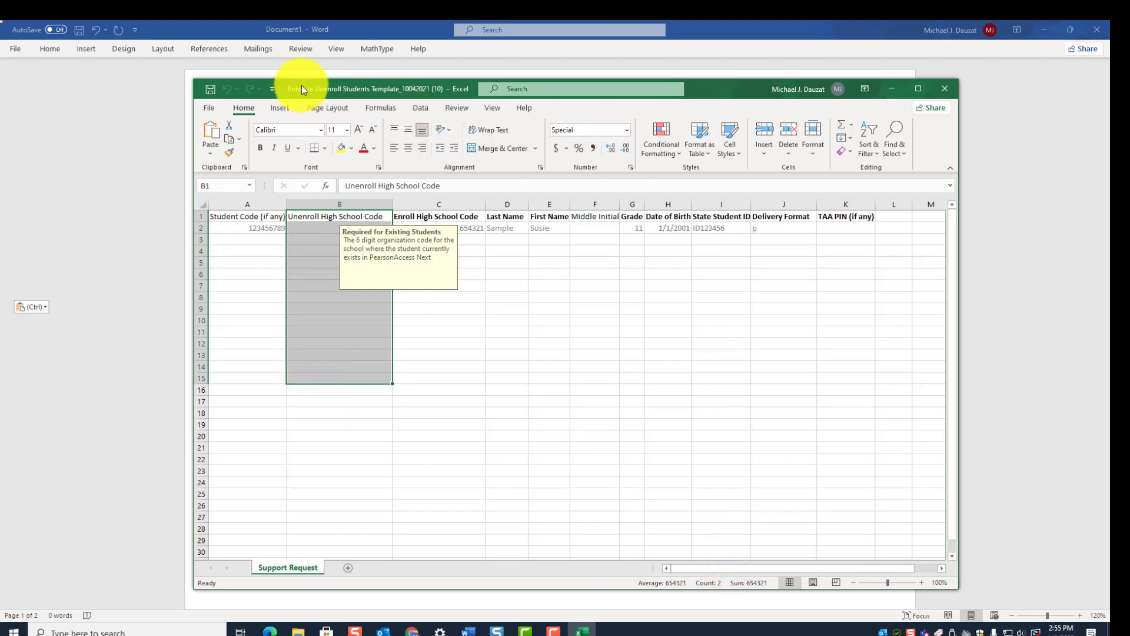
drag(289, 82, 1110, 147)
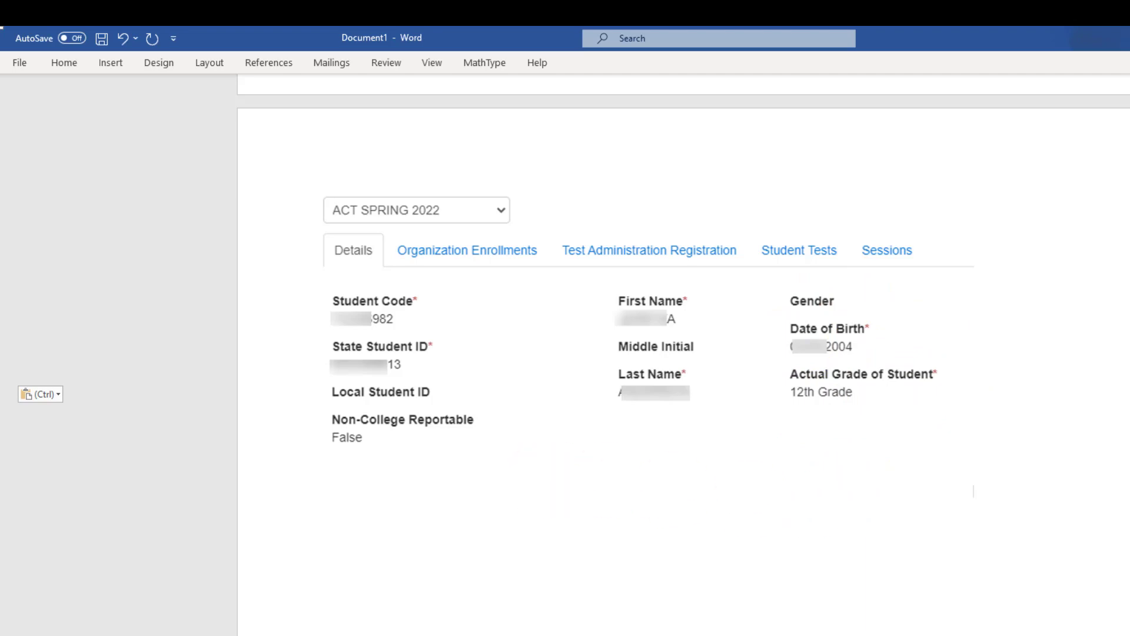
- Bring the template back over Word and paste the copied value into B1:B17
drag(1129, 112, 382, 105)
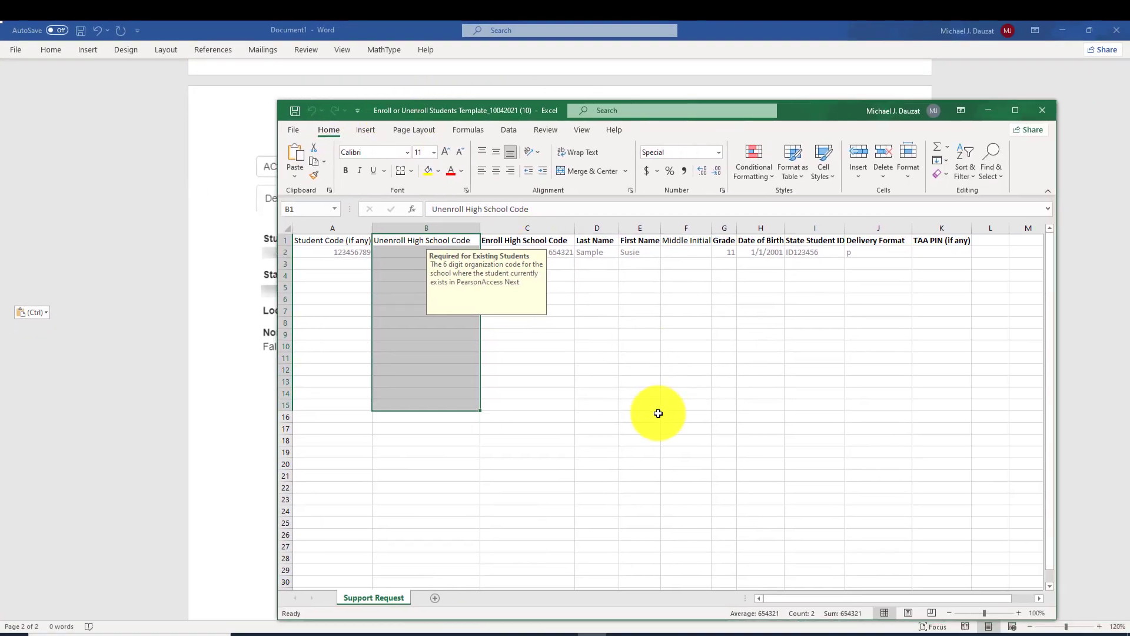
click(658, 414)
drag(412, 240, 436, 423)
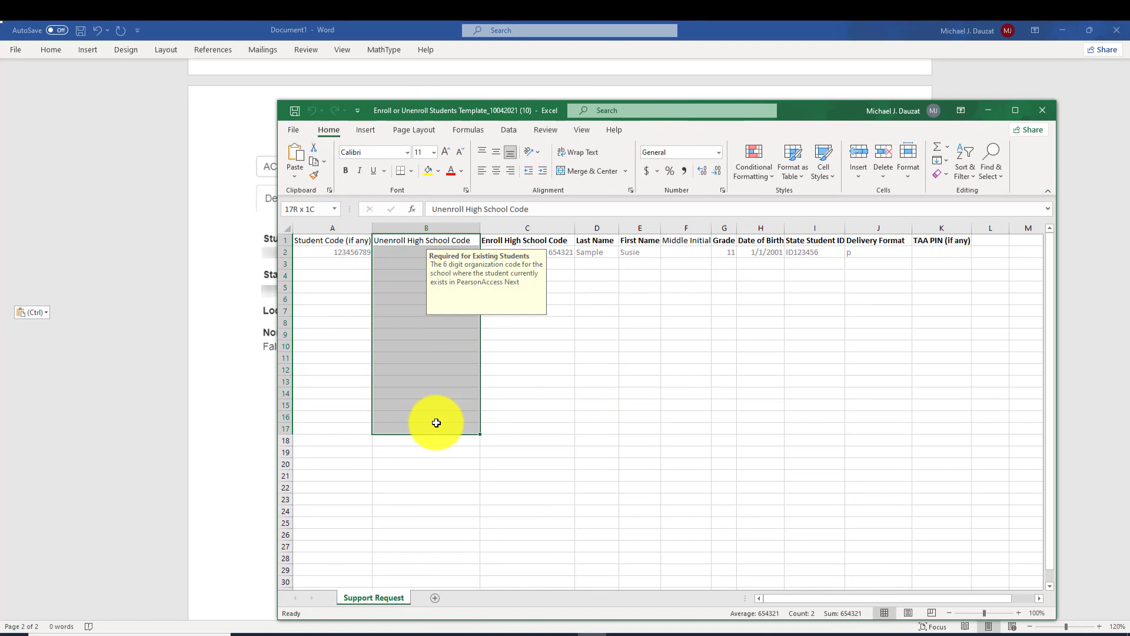
key(ctrl+v)
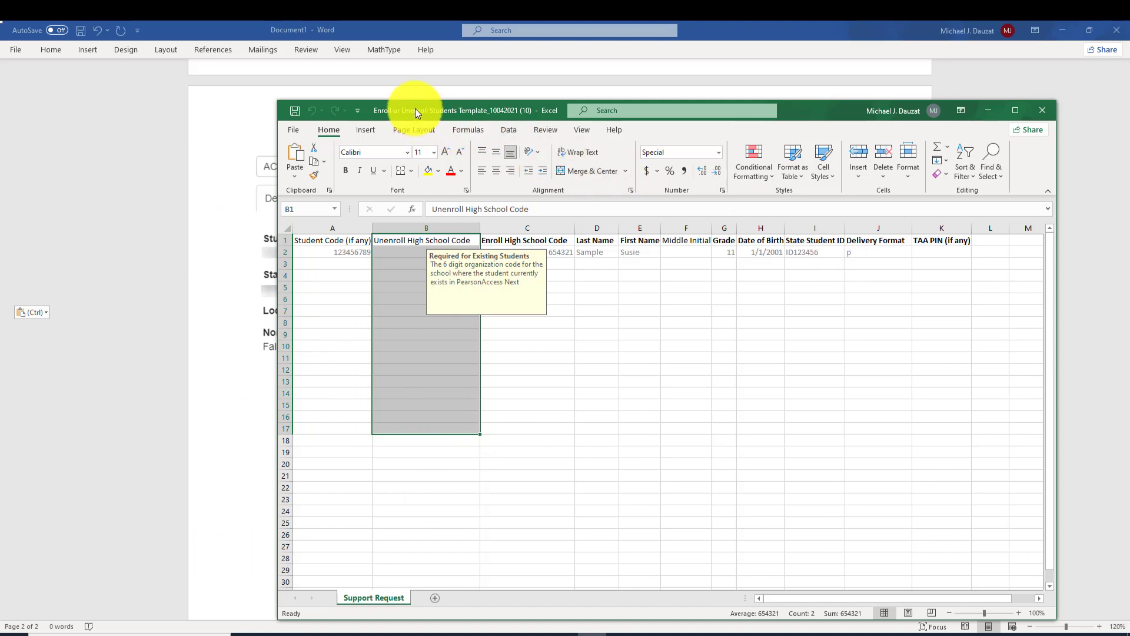
- Reposition the workbook window and select the empty Student Code cell A3
drag(415, 110, 448, 97)
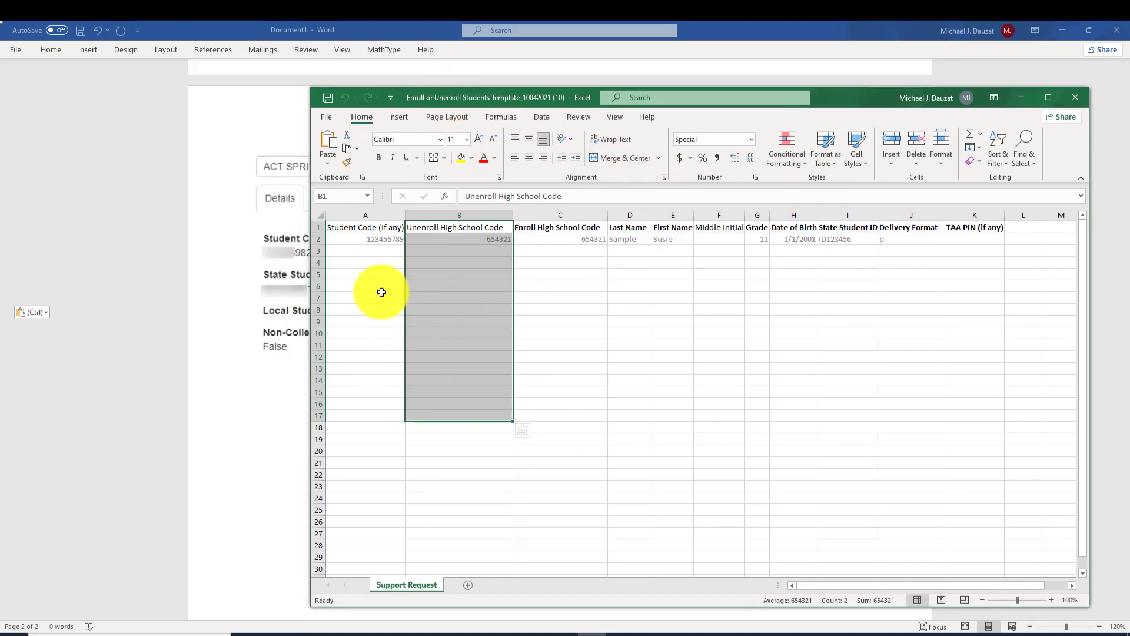
click(382, 293)
click(377, 241)
click(353, 255)
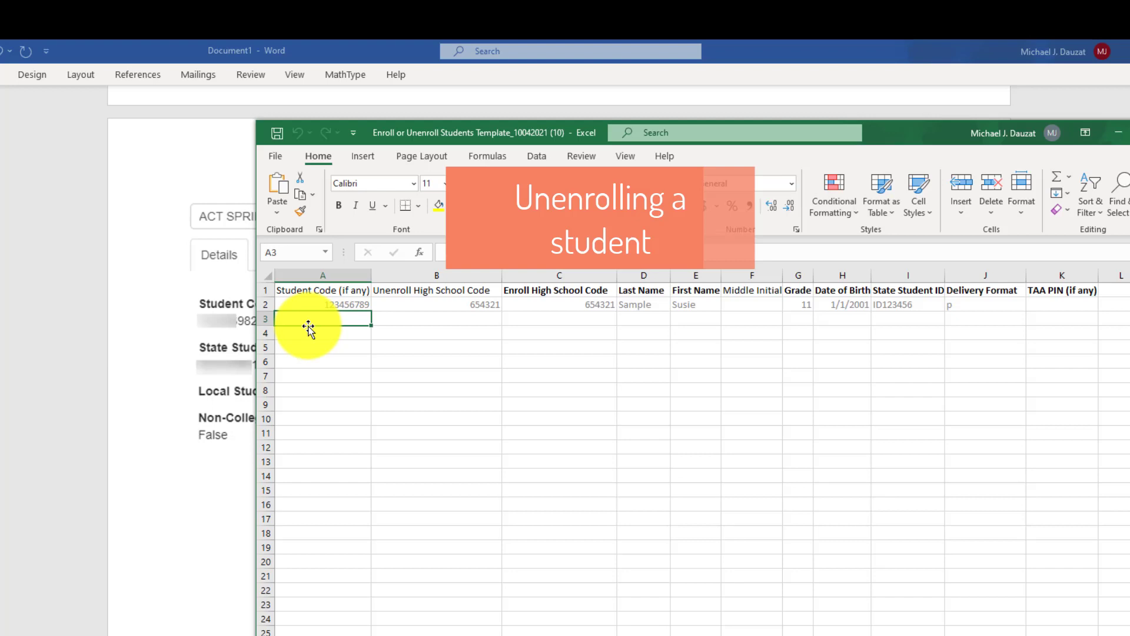
- Enter and correct the student's code in A3, then enter unenroll high school code 238724 in B3
text(123)
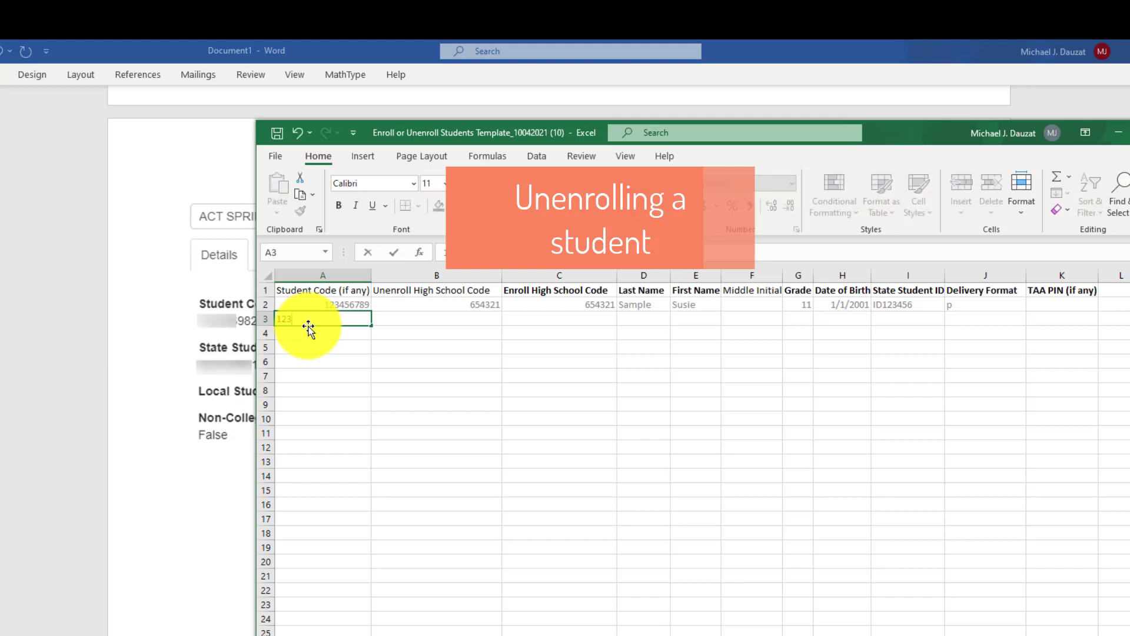
text(57894)
key(Tab)
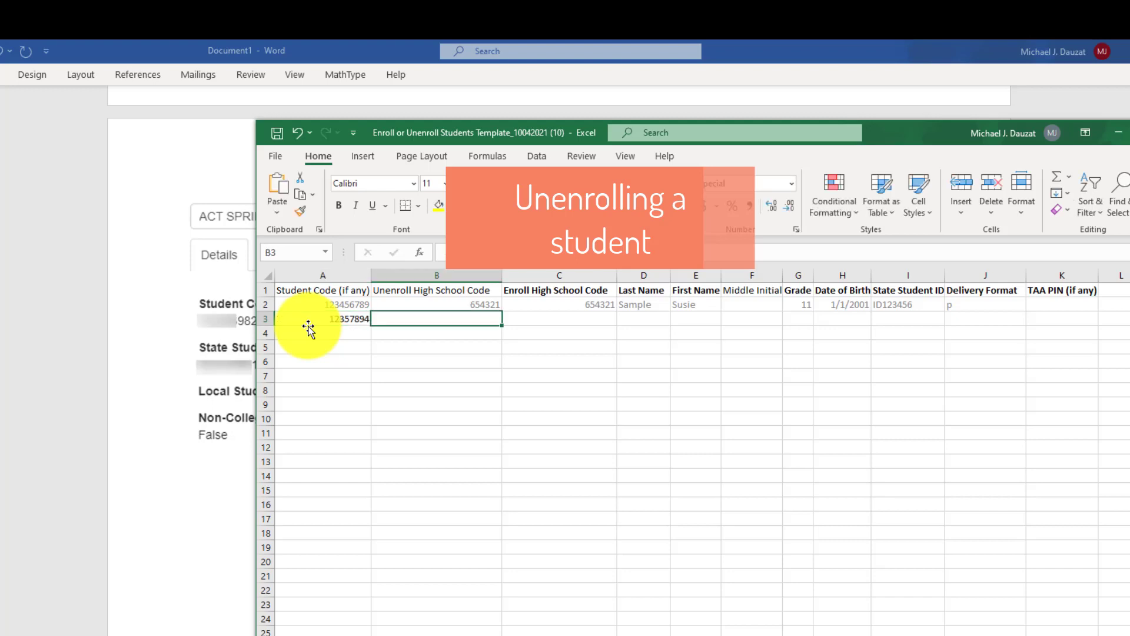
click(324, 316)
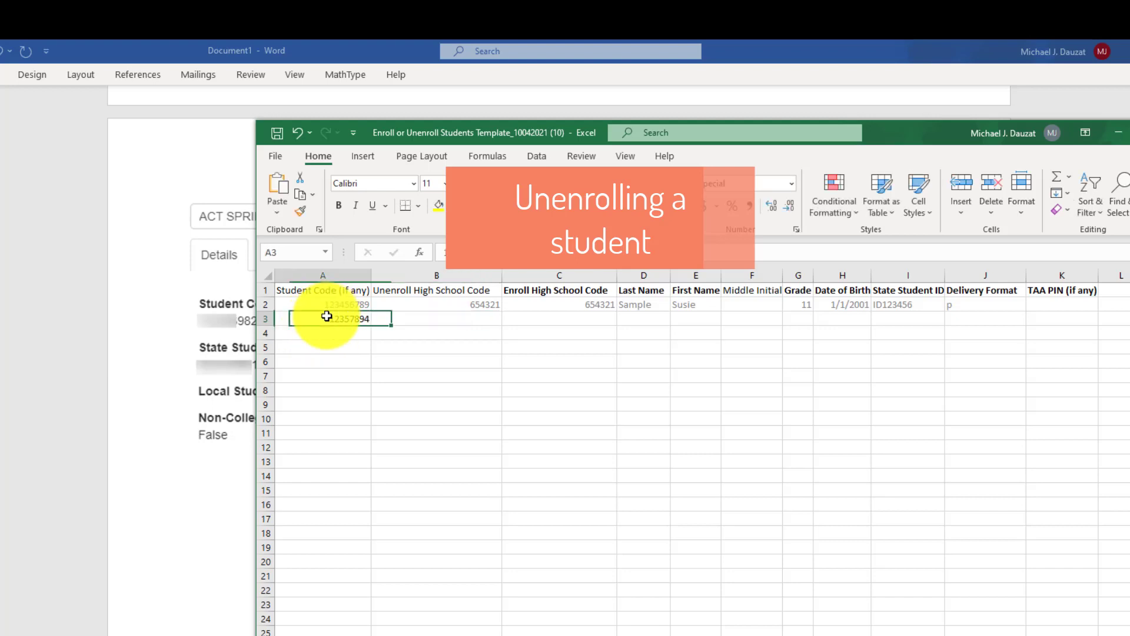
double_click(334, 318)
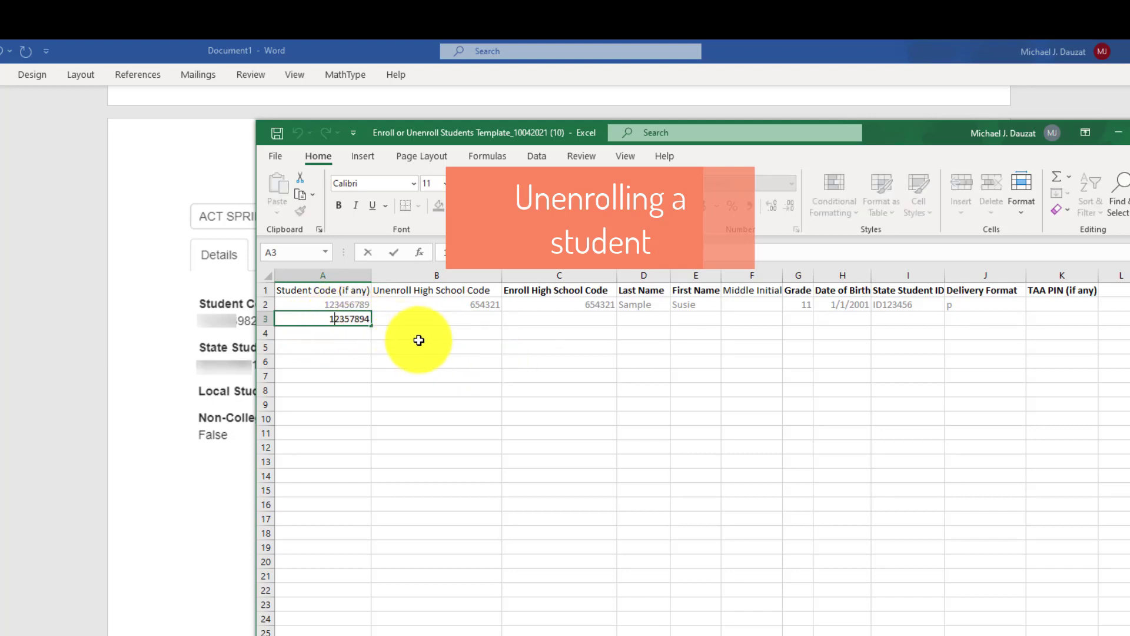
text(4)
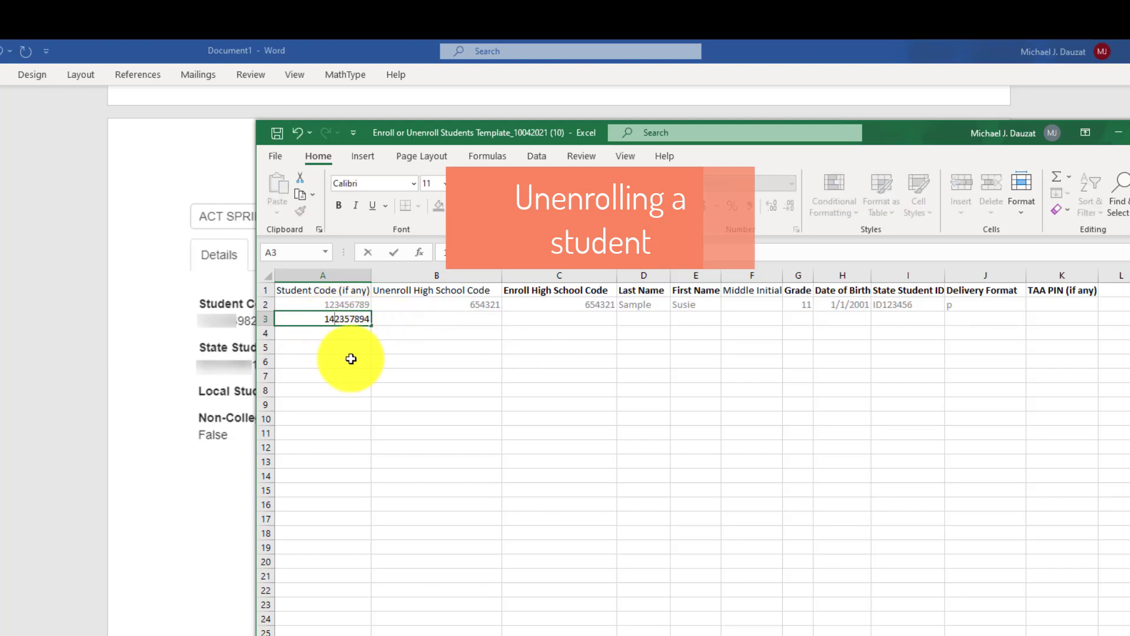
click(439, 321)
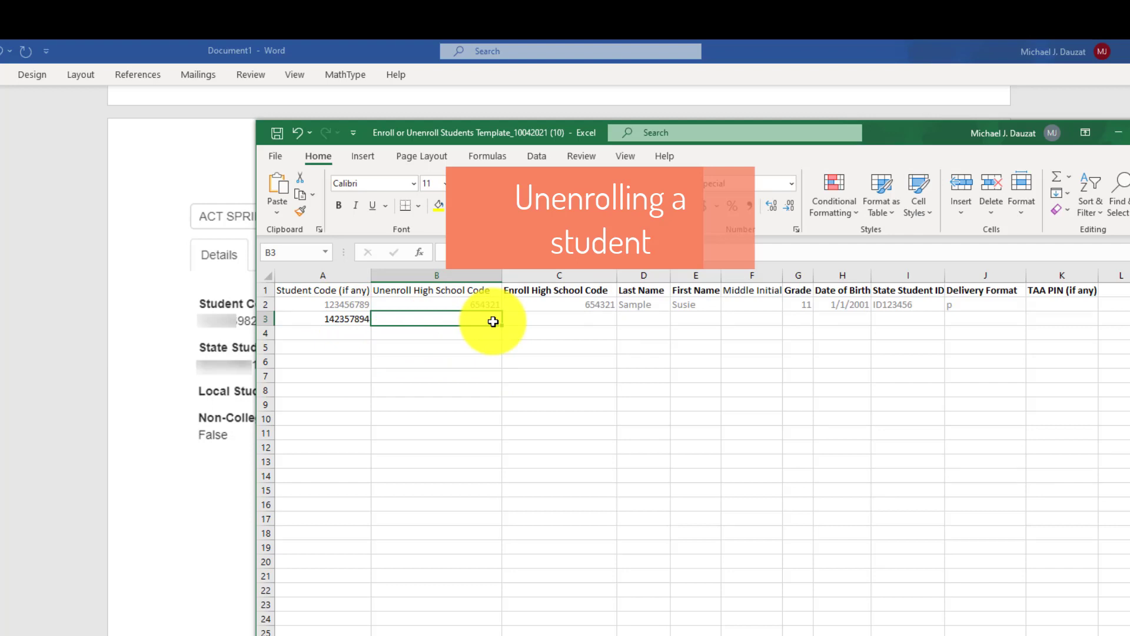
text(23872)
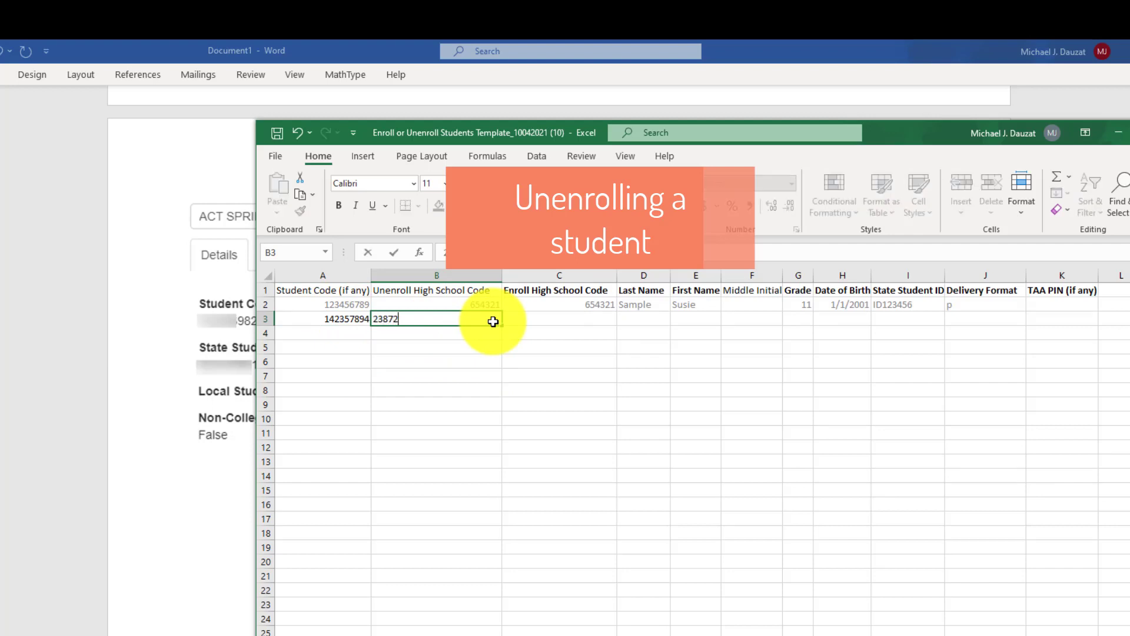
text(4)
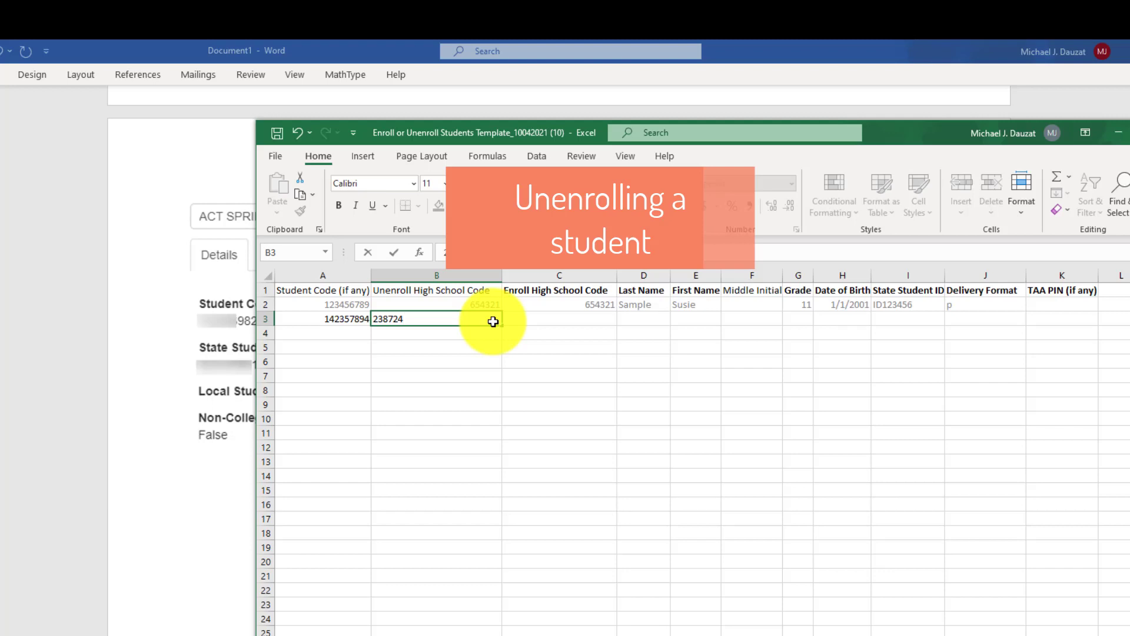
click(640, 387)
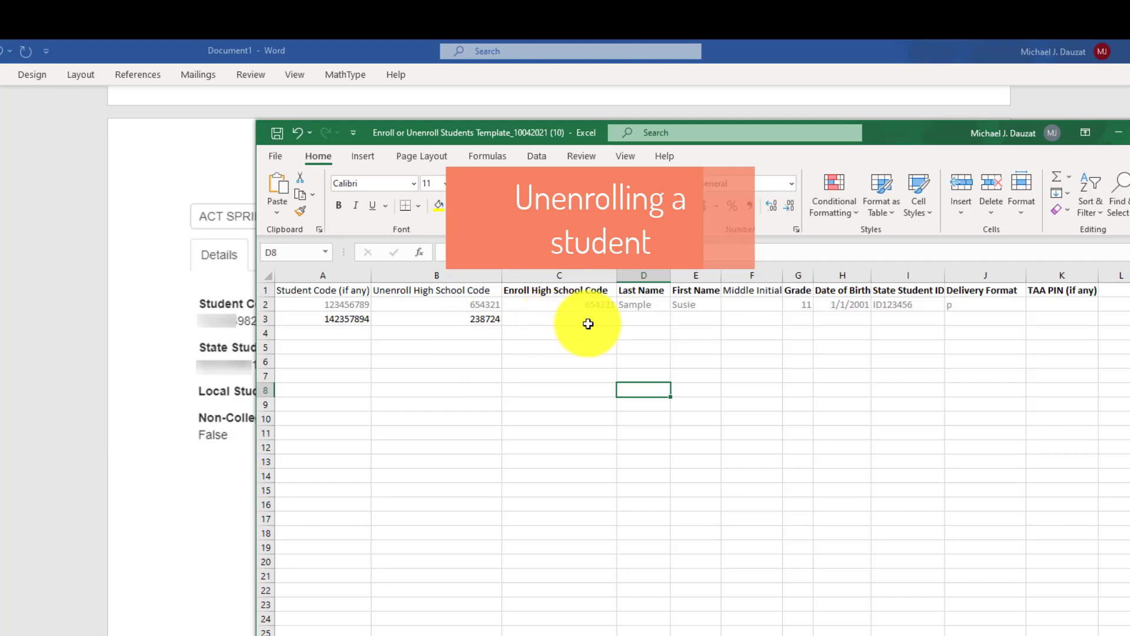
- Fill row 3 with the student's last and first names, grade 12, birth date 3/24/2002 and state ID
click(630, 321)
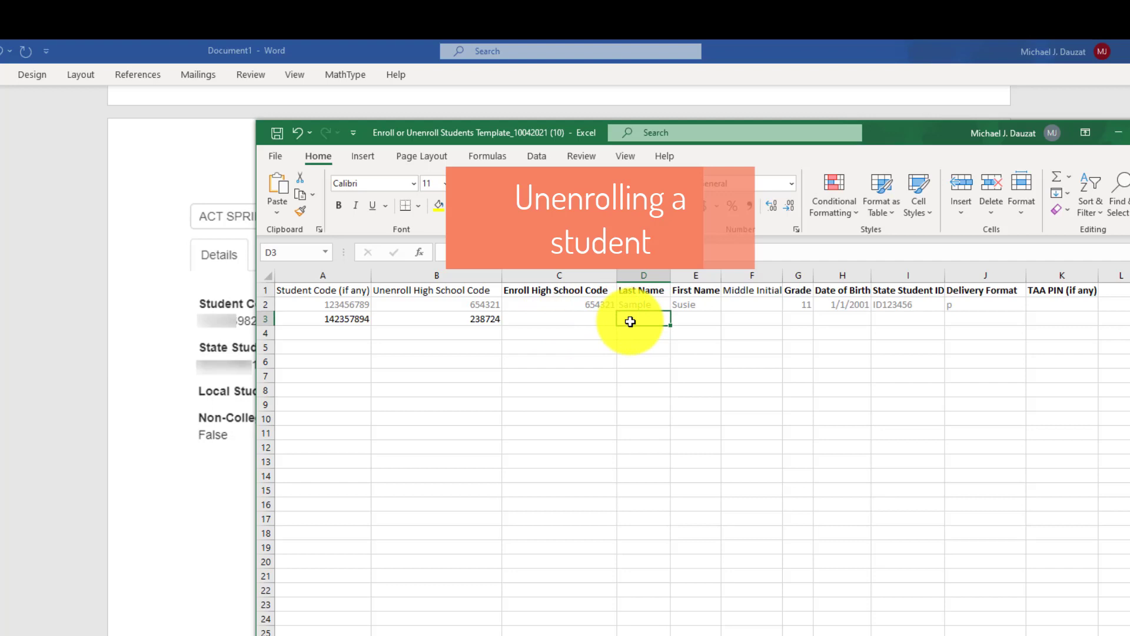
key(Tab)
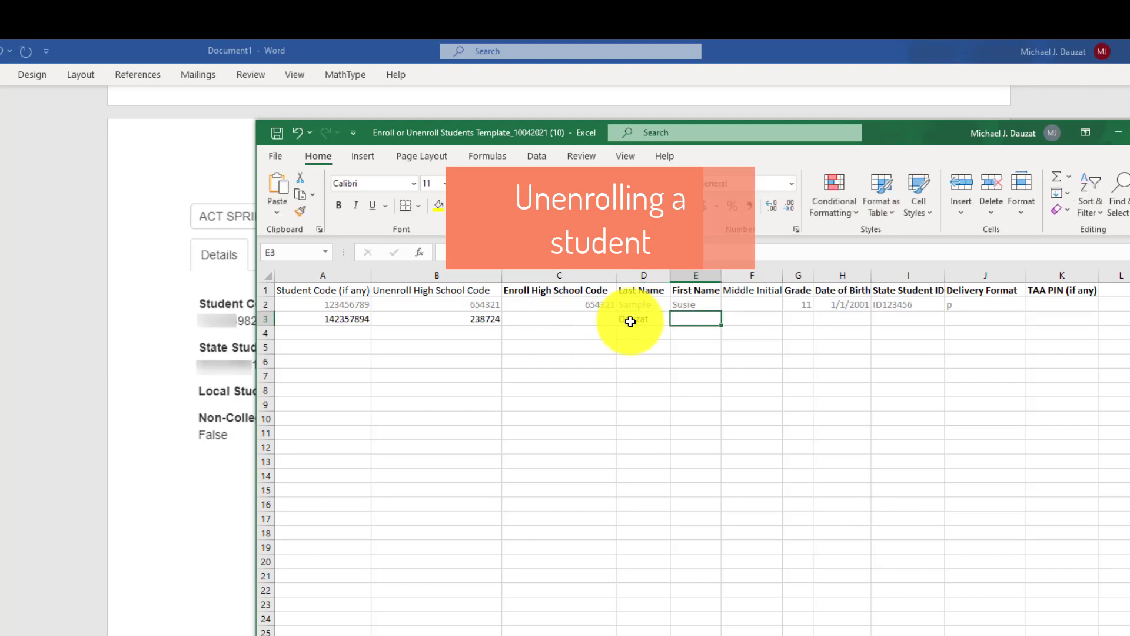
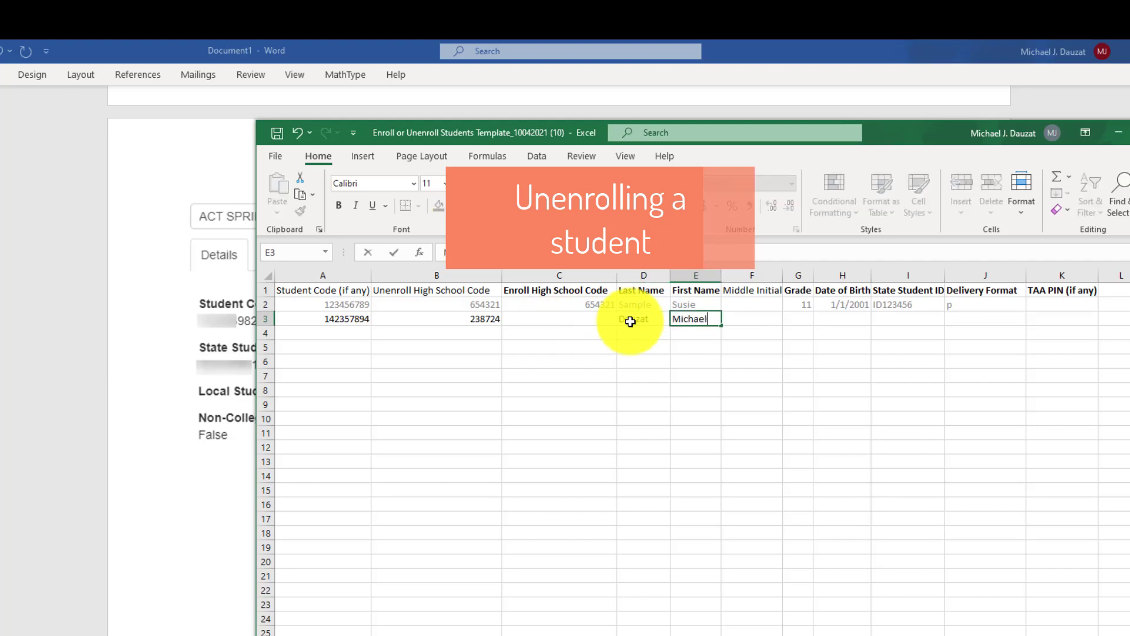
key(Tab)
key(Tab)
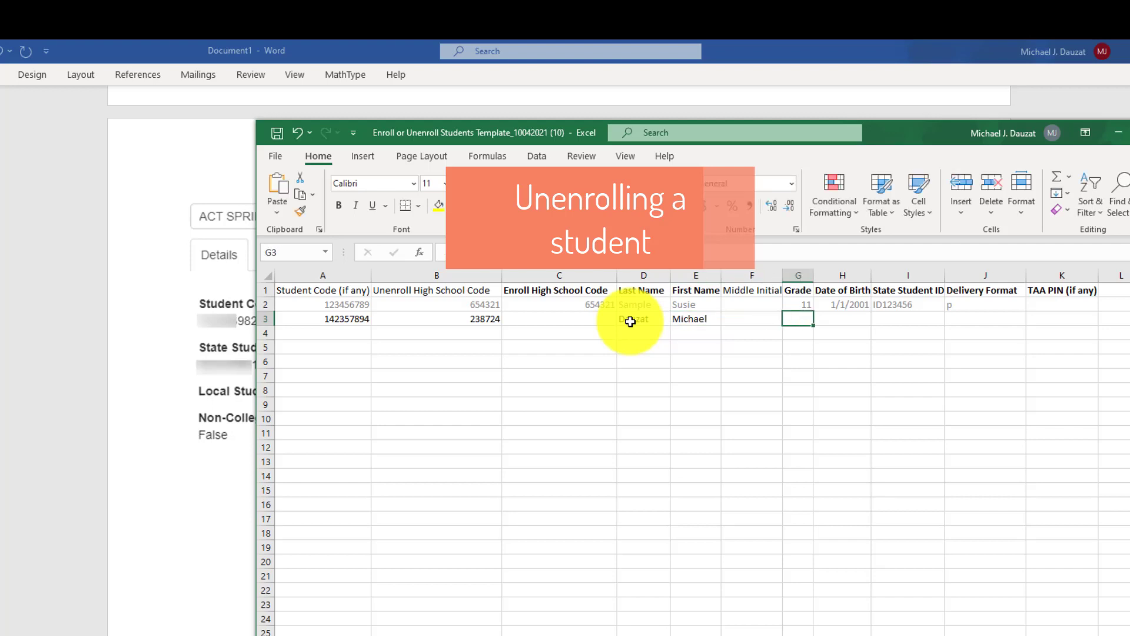
key(Tab)
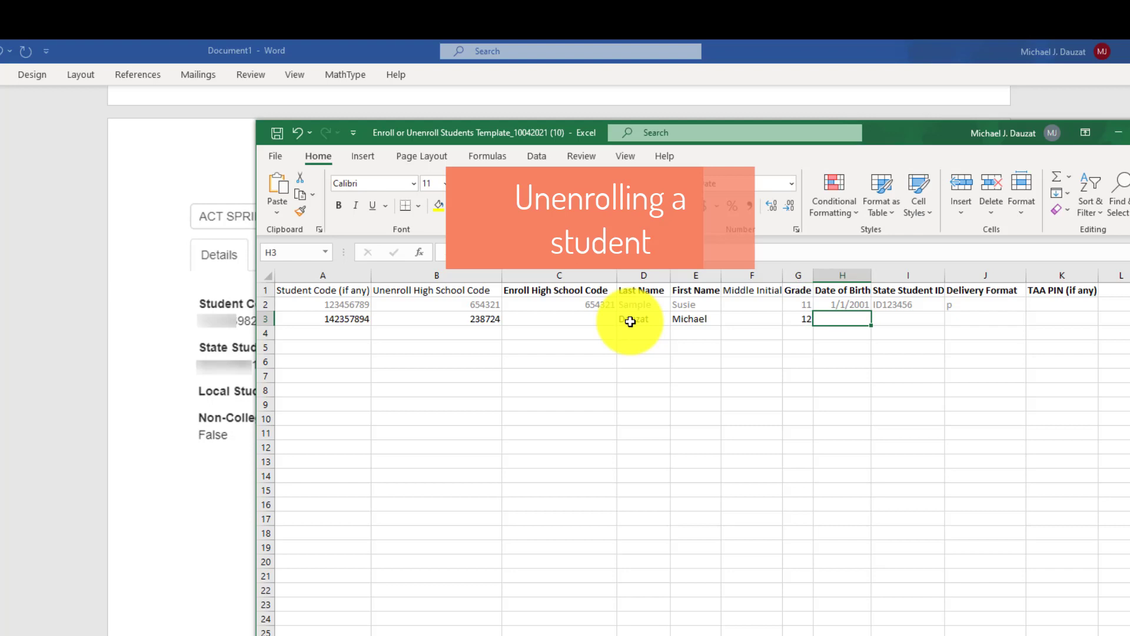
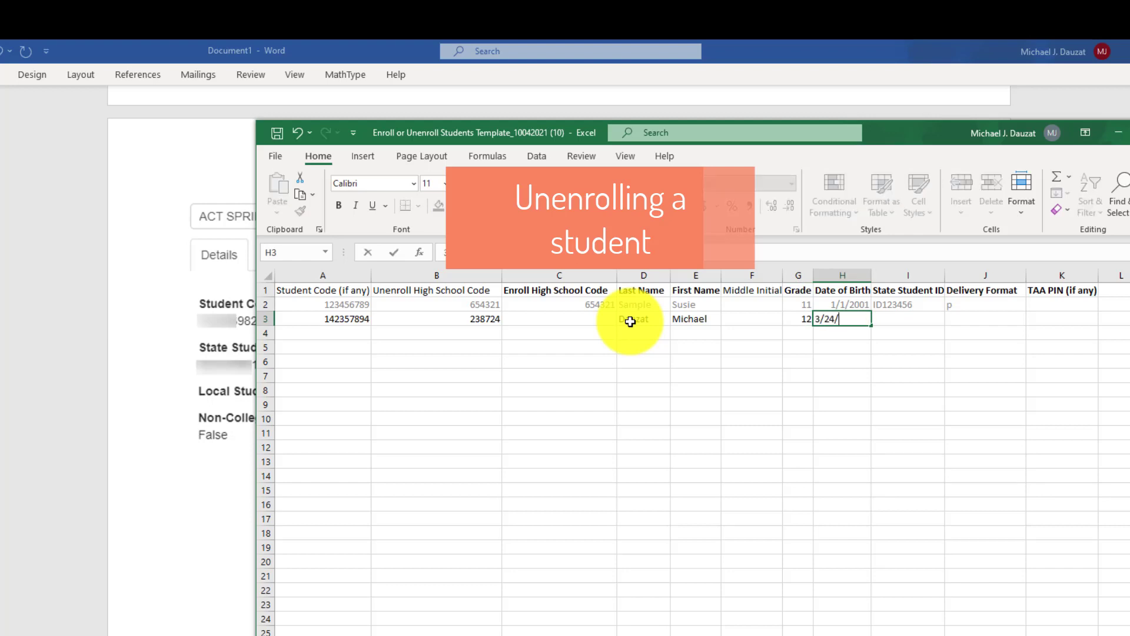
key(Tab)
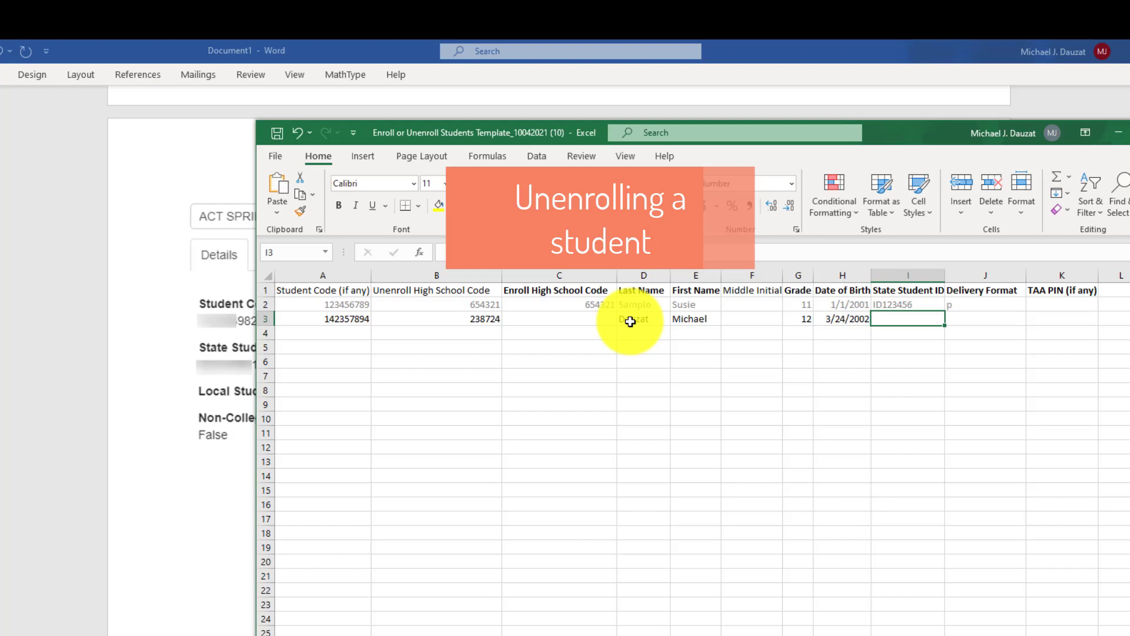
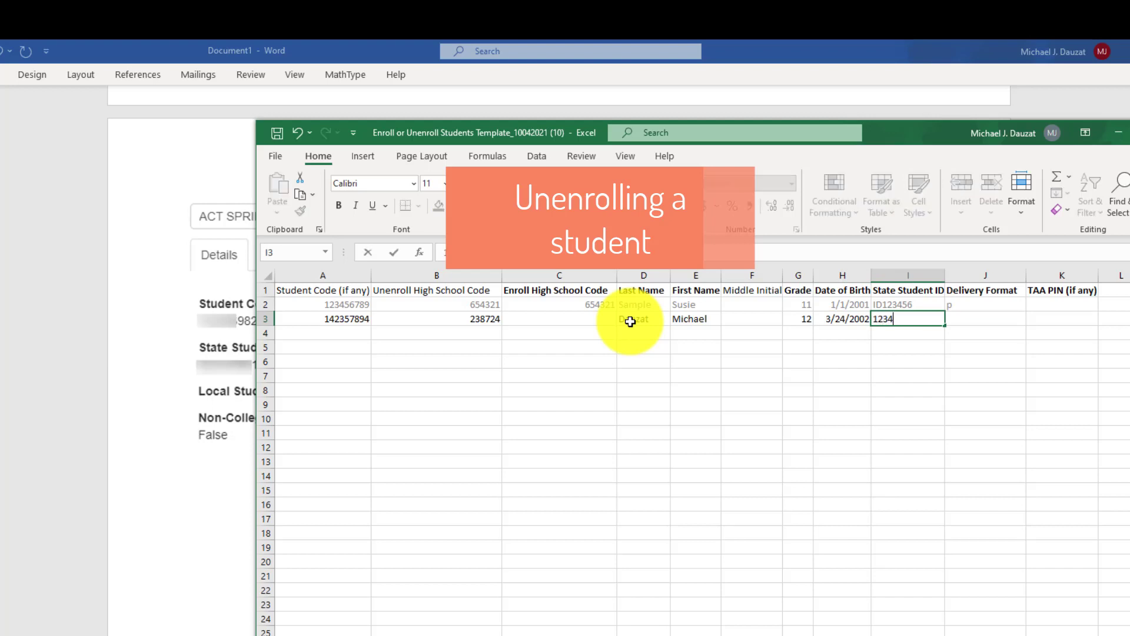
click(750, 419)
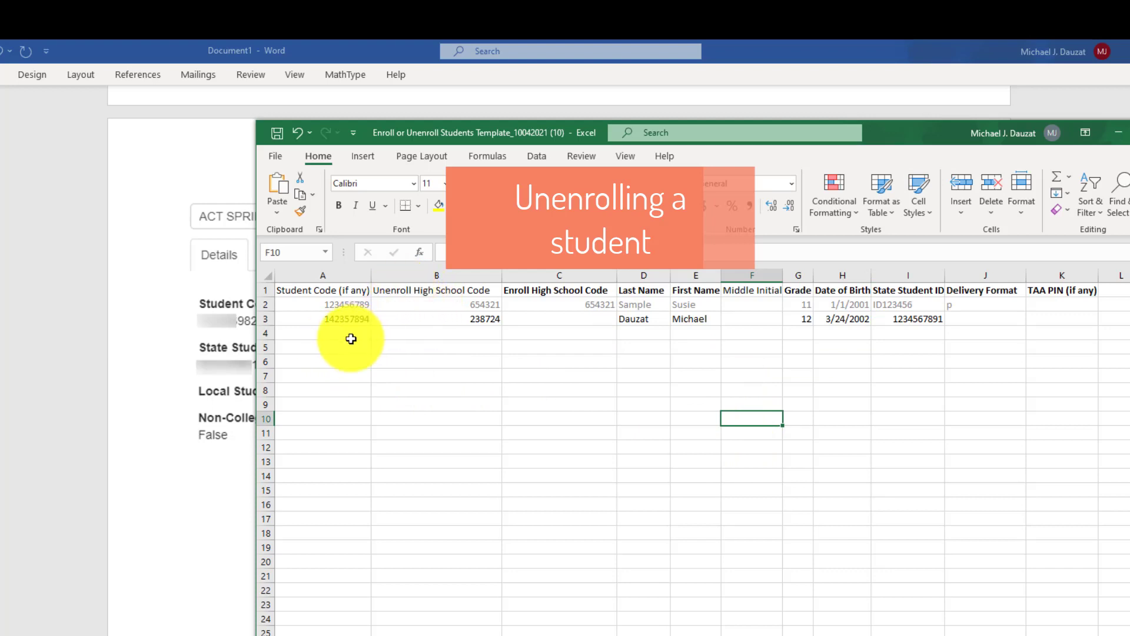
- Select the empty cells below row 3 in the code, name and grade columns
drag(344, 333, 981, 335)
click(570, 430)
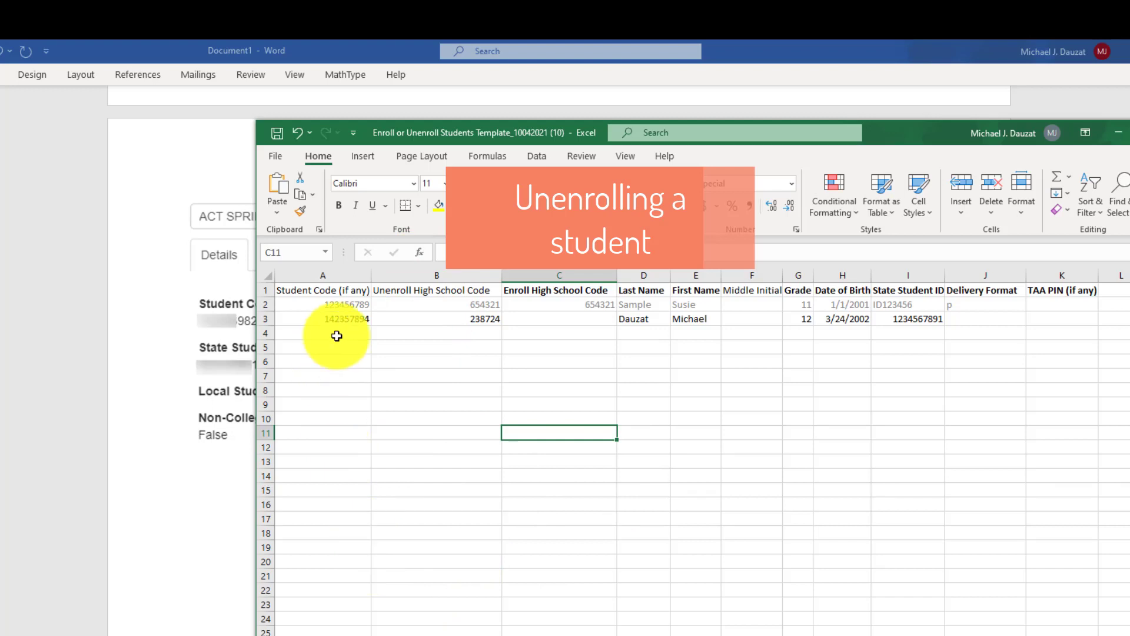
drag(339, 331, 347, 434)
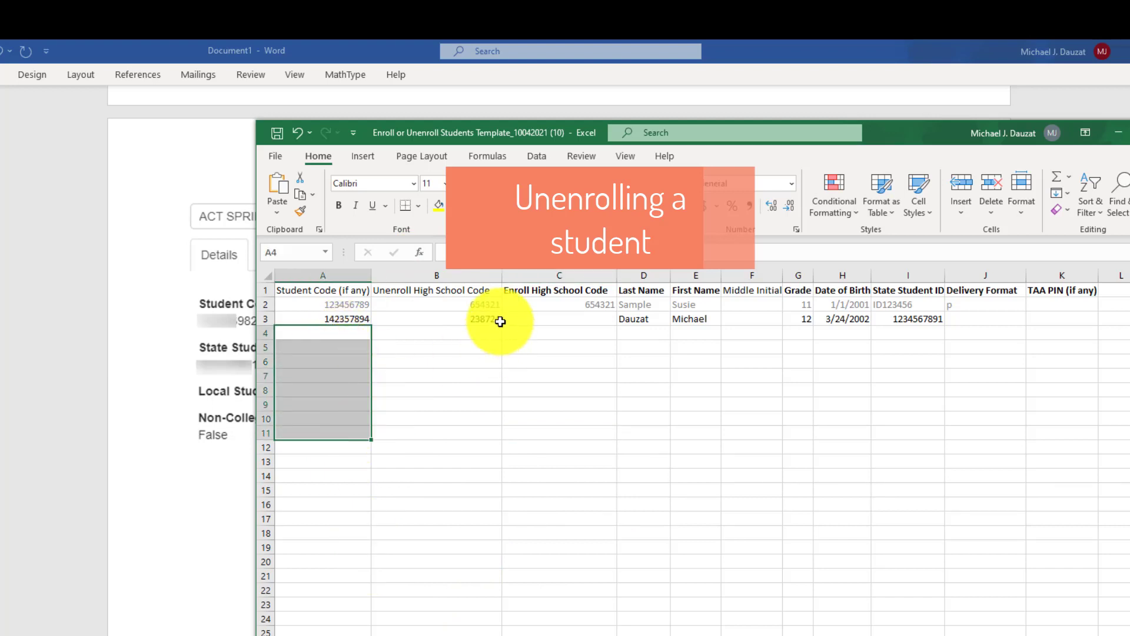
drag(436, 332, 487, 429)
drag(641, 333, 645, 436)
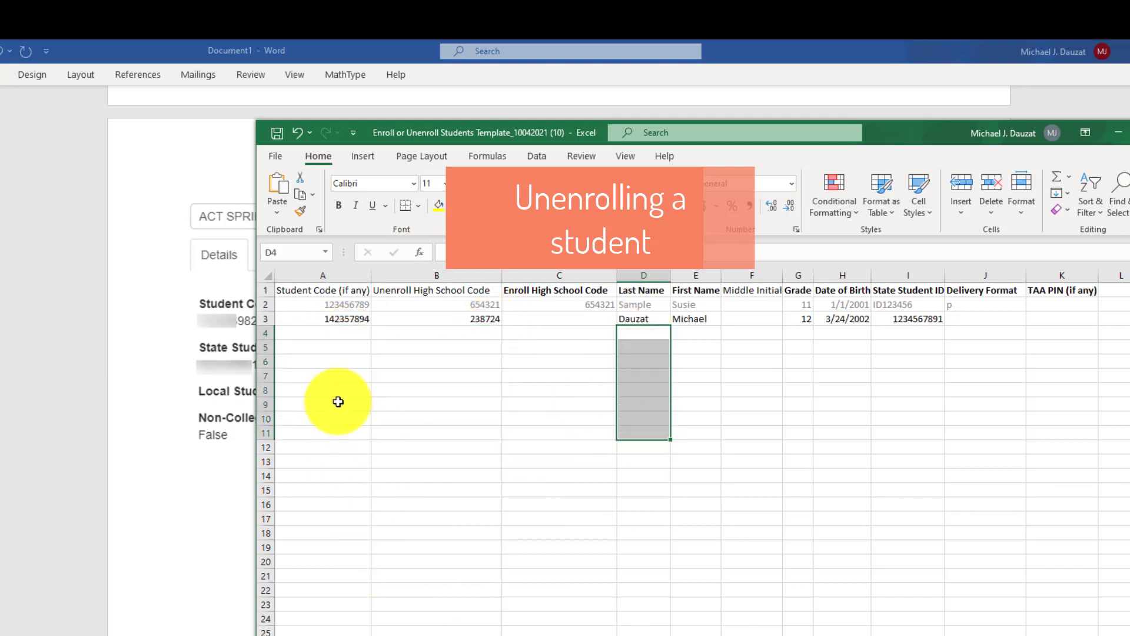
drag(323, 330, 330, 449)
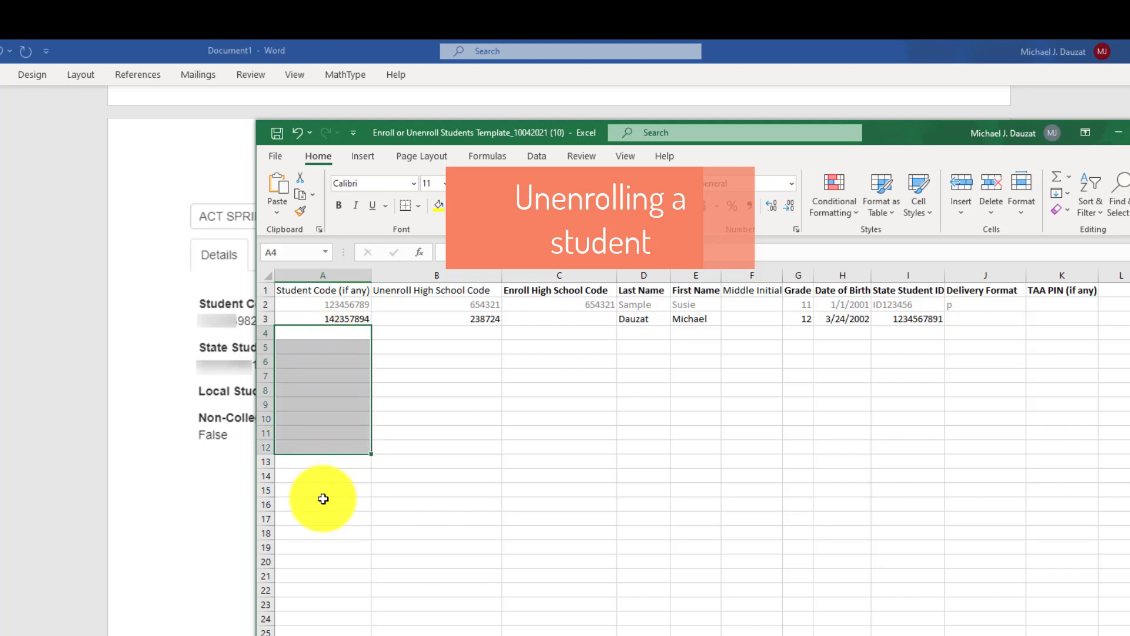
drag(441, 333, 454, 455)
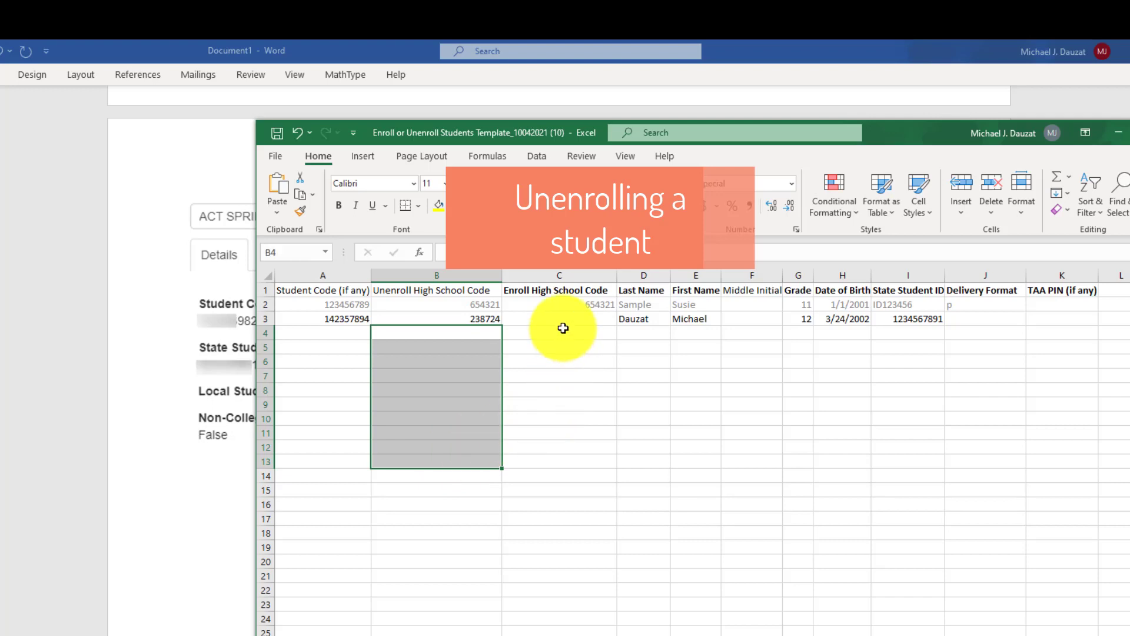
drag(564, 320, 560, 387)
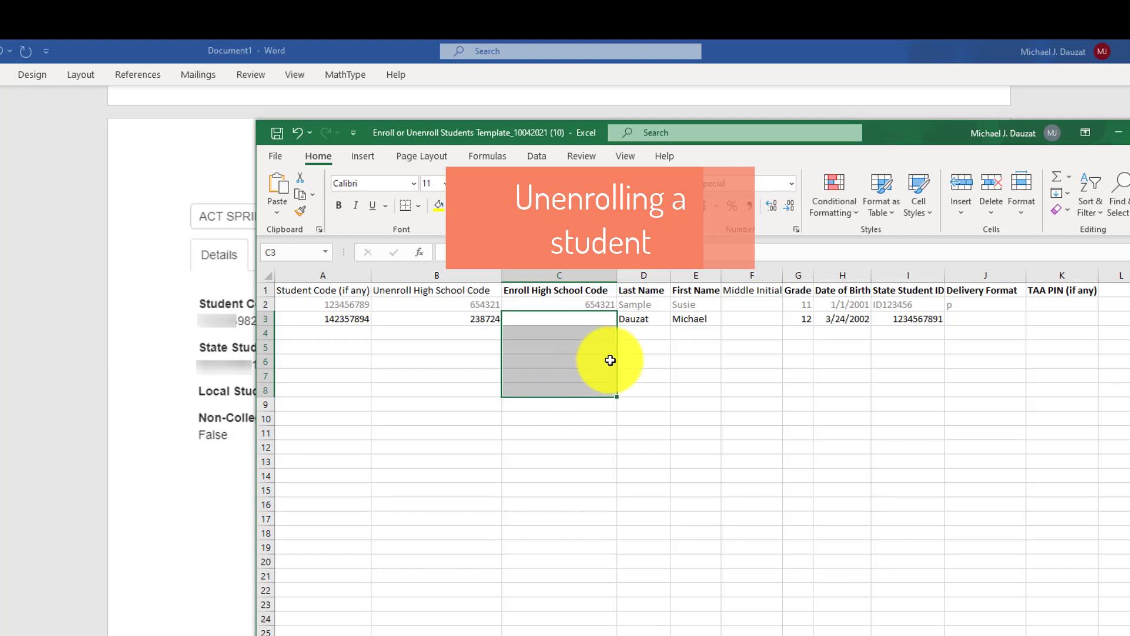
drag(636, 330, 639, 375)
drag(681, 331, 687, 377)
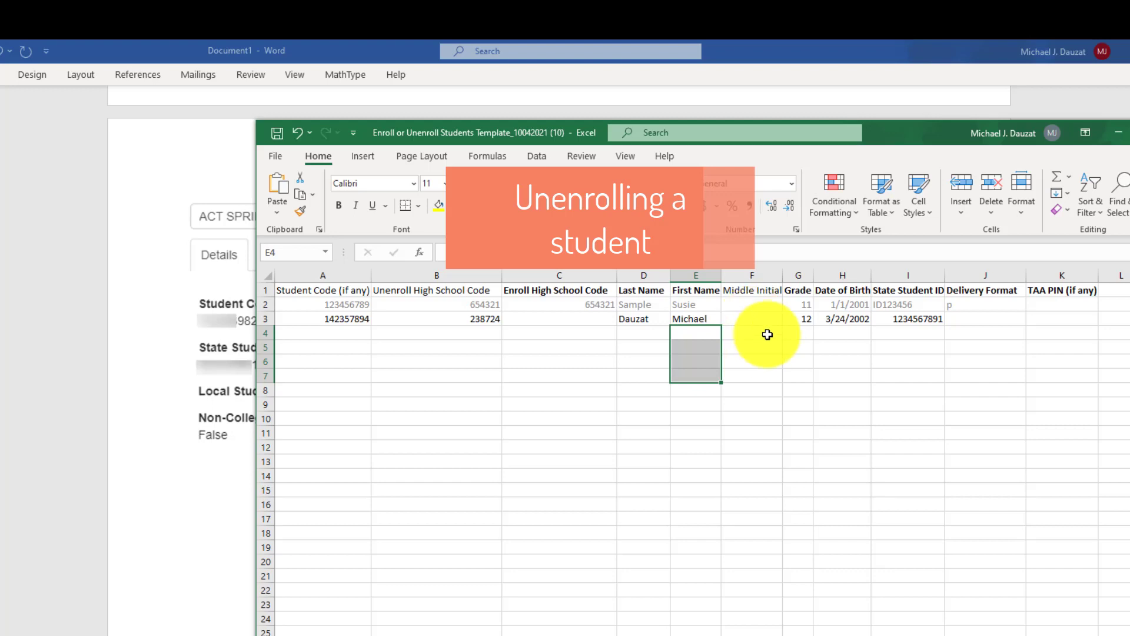
drag(799, 332, 845, 393)
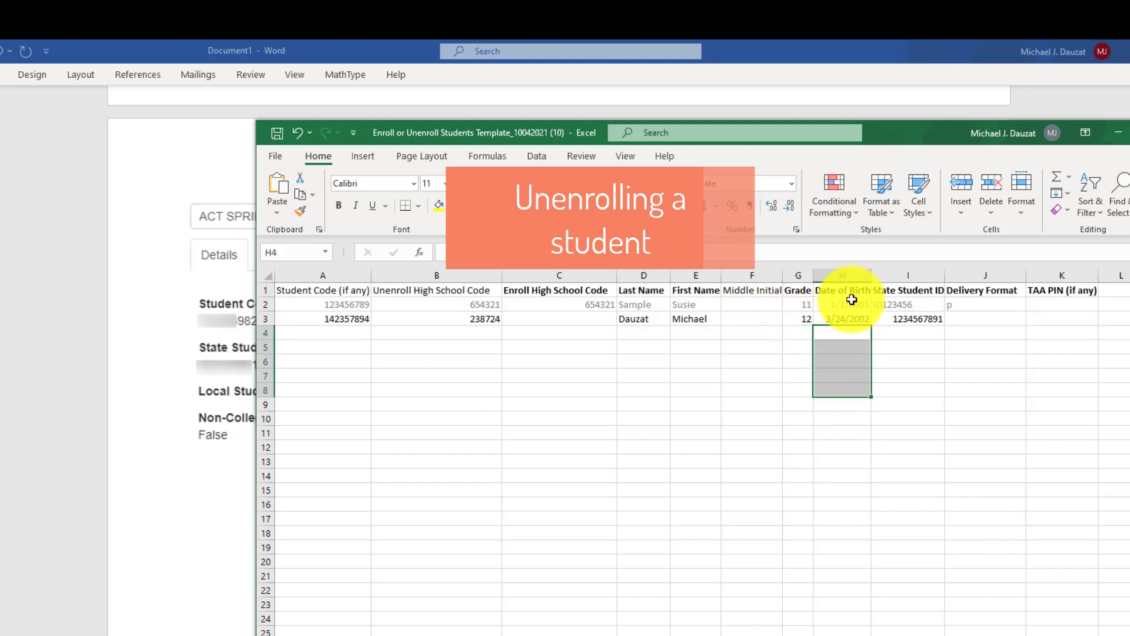
- Check the Date of Birth format note and enter delivery format o in J3
click(848, 291)
click(824, 430)
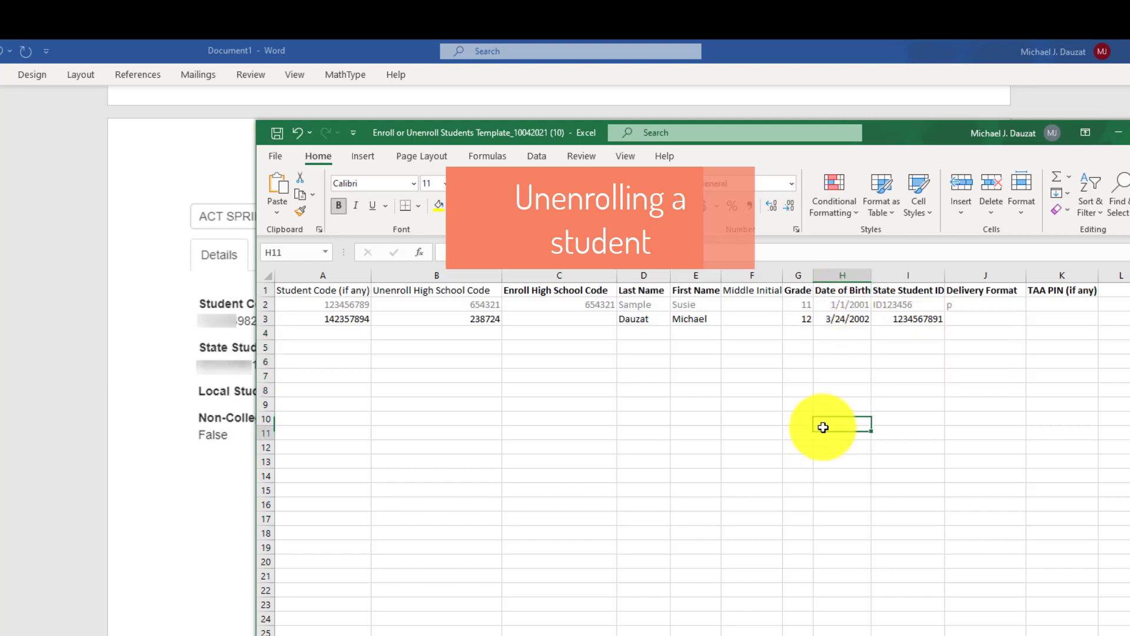
click(962, 319)
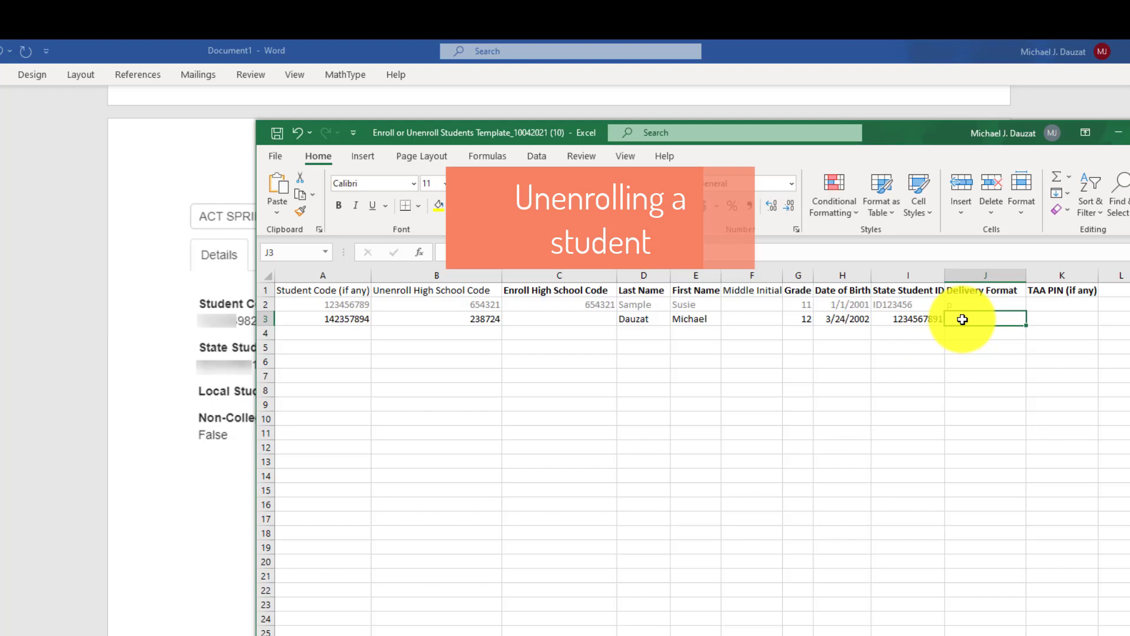
text(o)
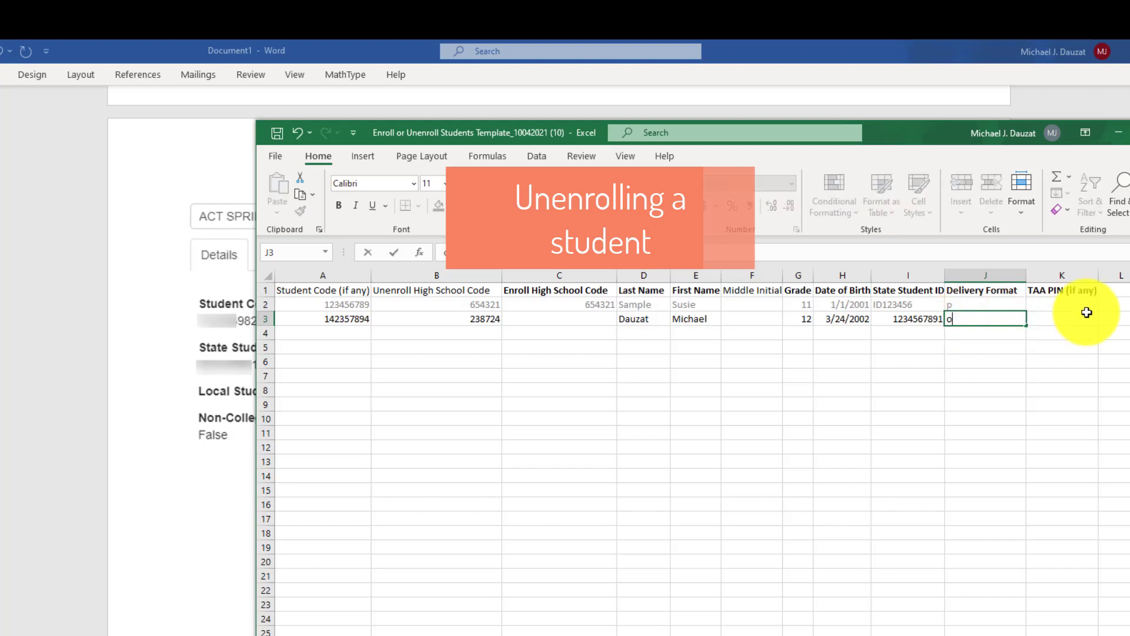
click(1057, 319)
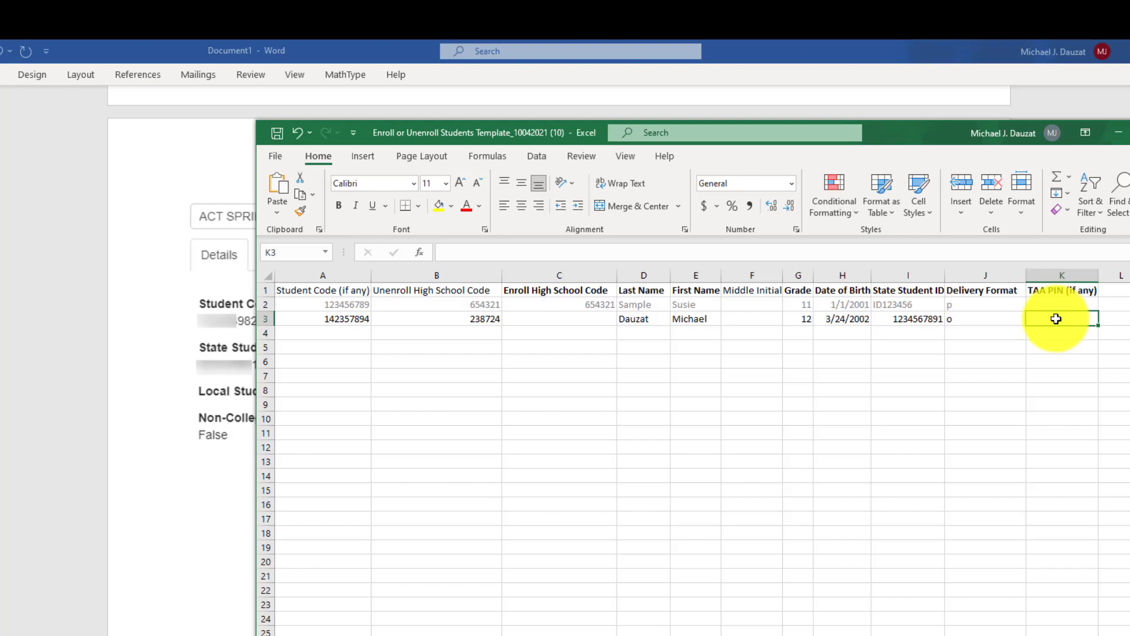
- Select the sample student row 2 by its row header
click(262, 304)
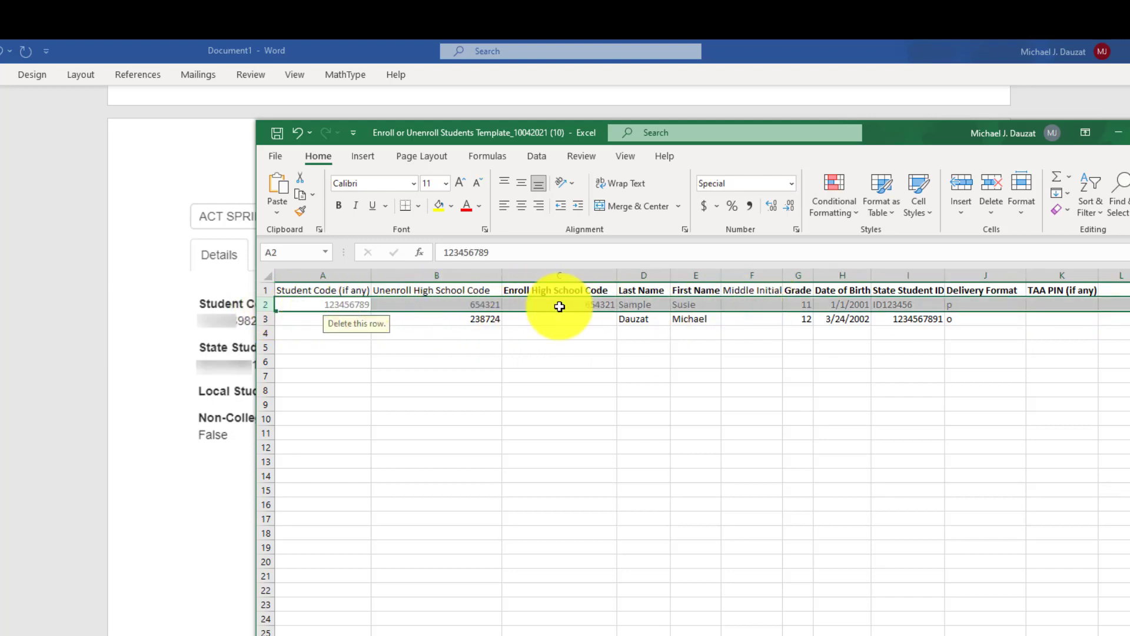
click(500, 418)
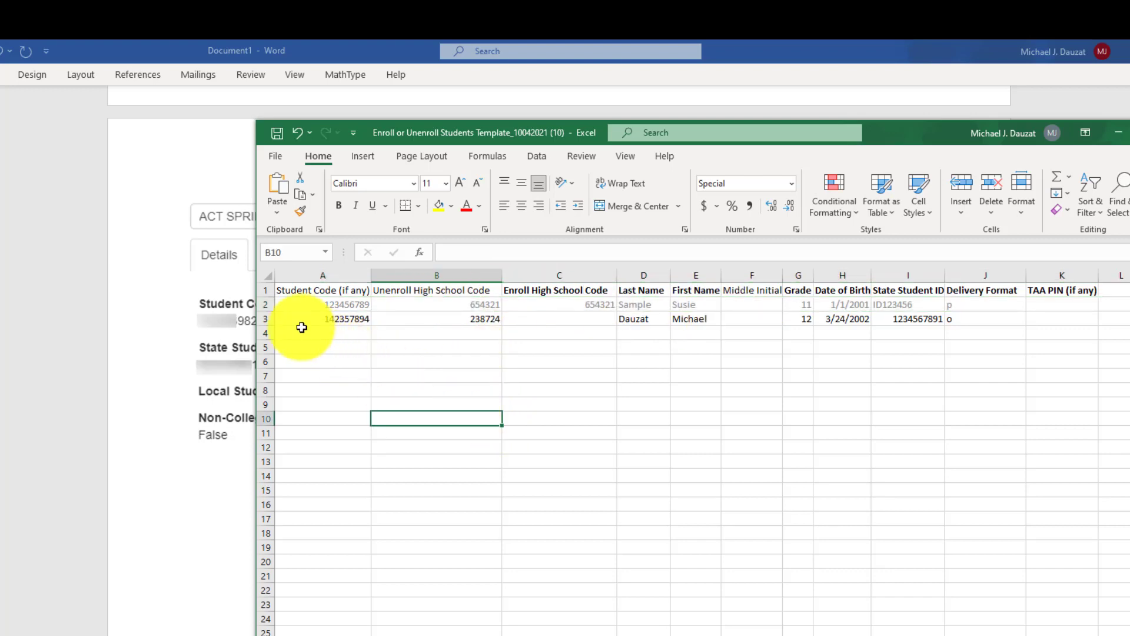
click(265, 305)
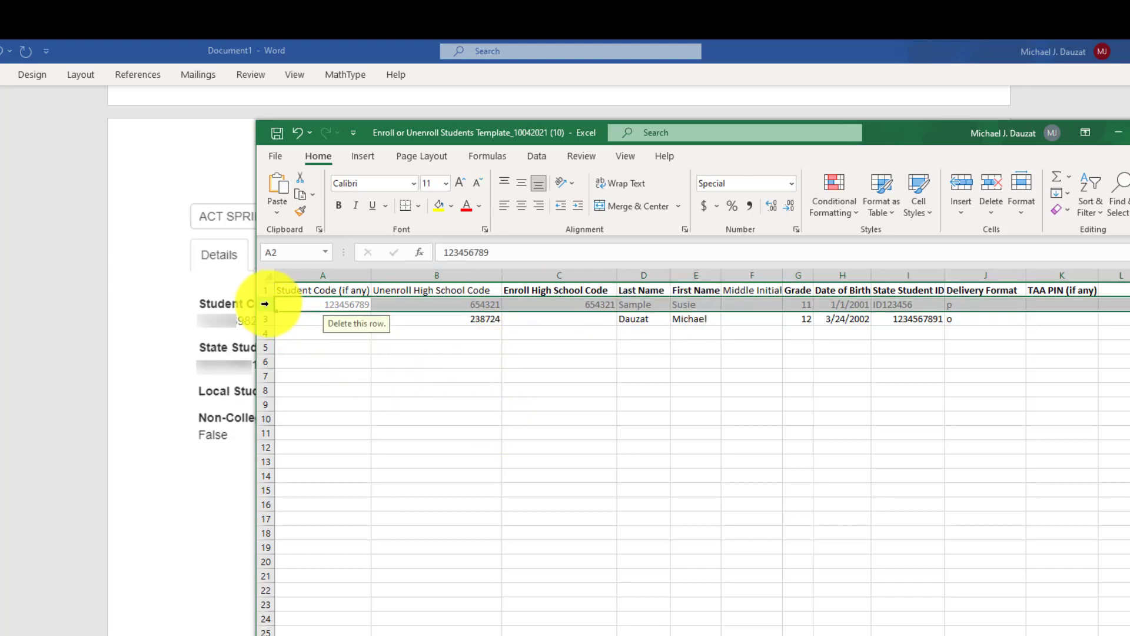
- Delete the sample student row 2 from the template
right_click(265, 305)
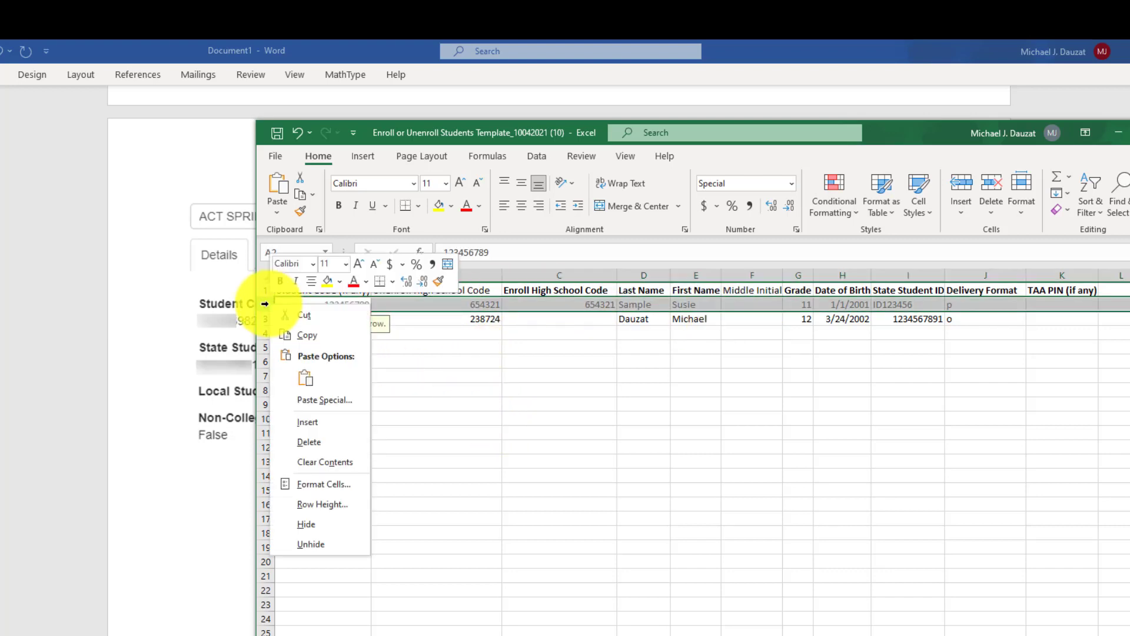
click(309, 442)
click(643, 502)
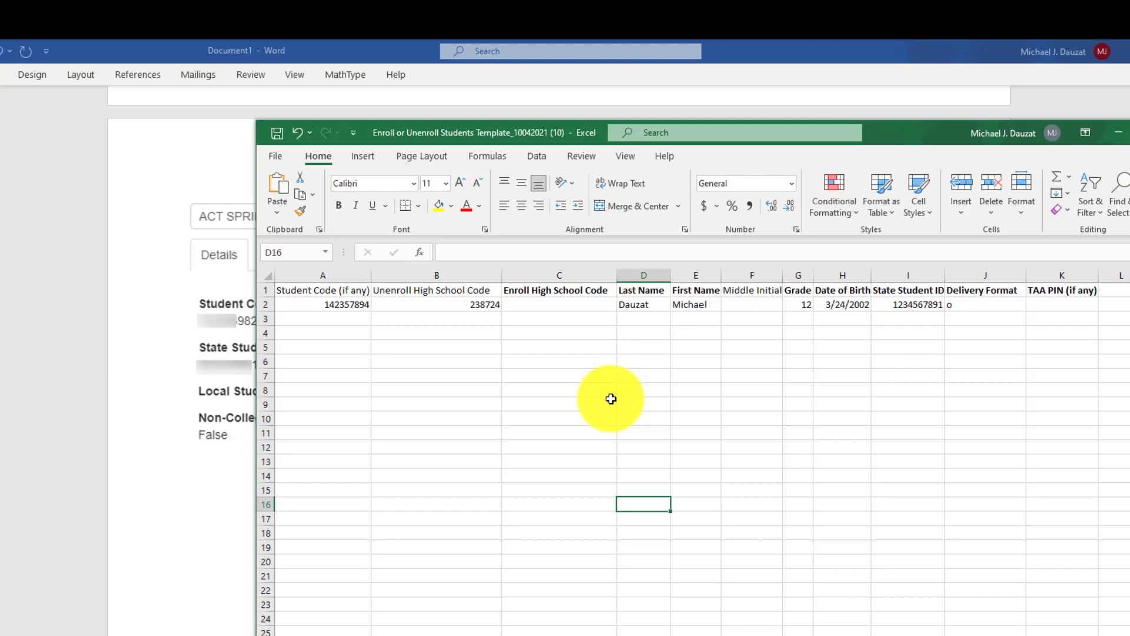
- Clear all remaining student values left in row 2
click(331, 305)
drag(327, 306, 958, 310)
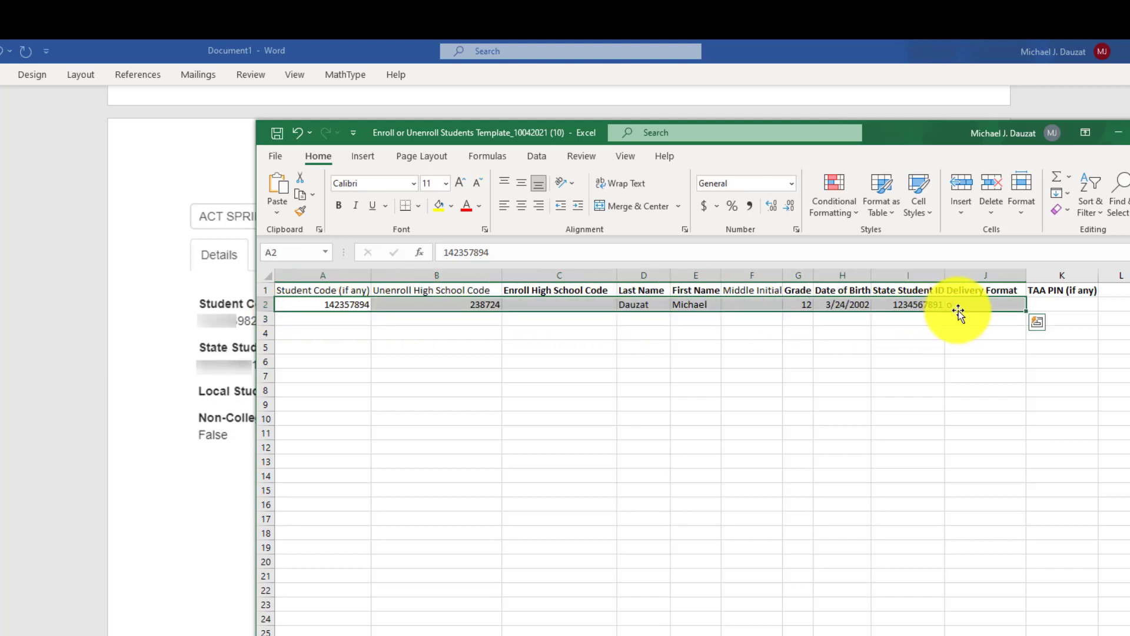
key(BackSpace)
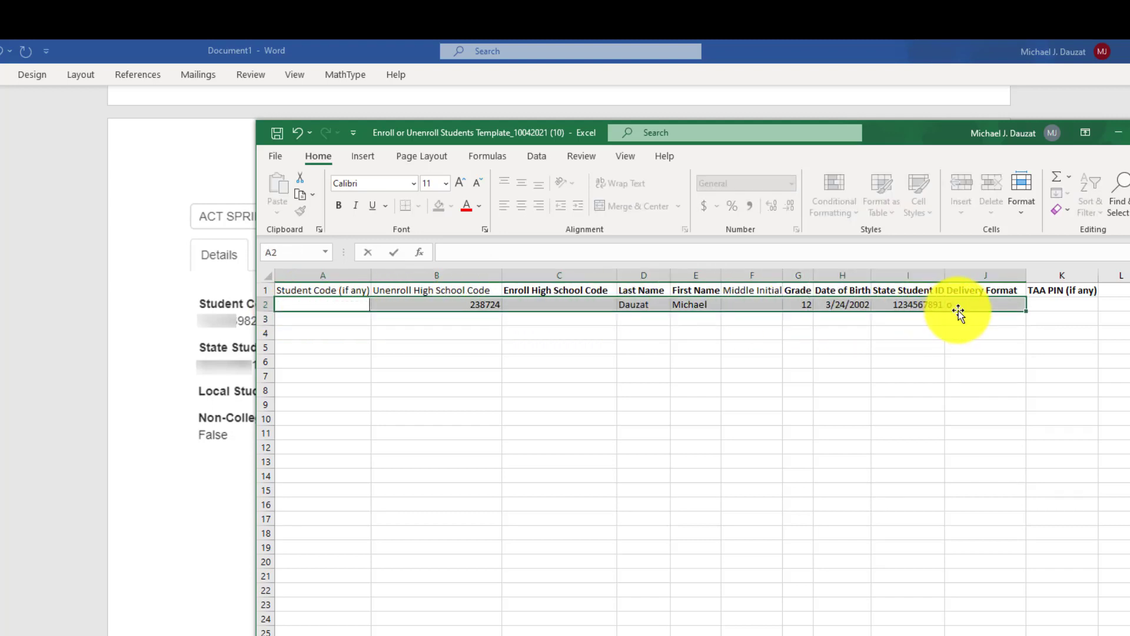
click(653, 419)
drag(347, 307, 947, 304)
key(Delete)
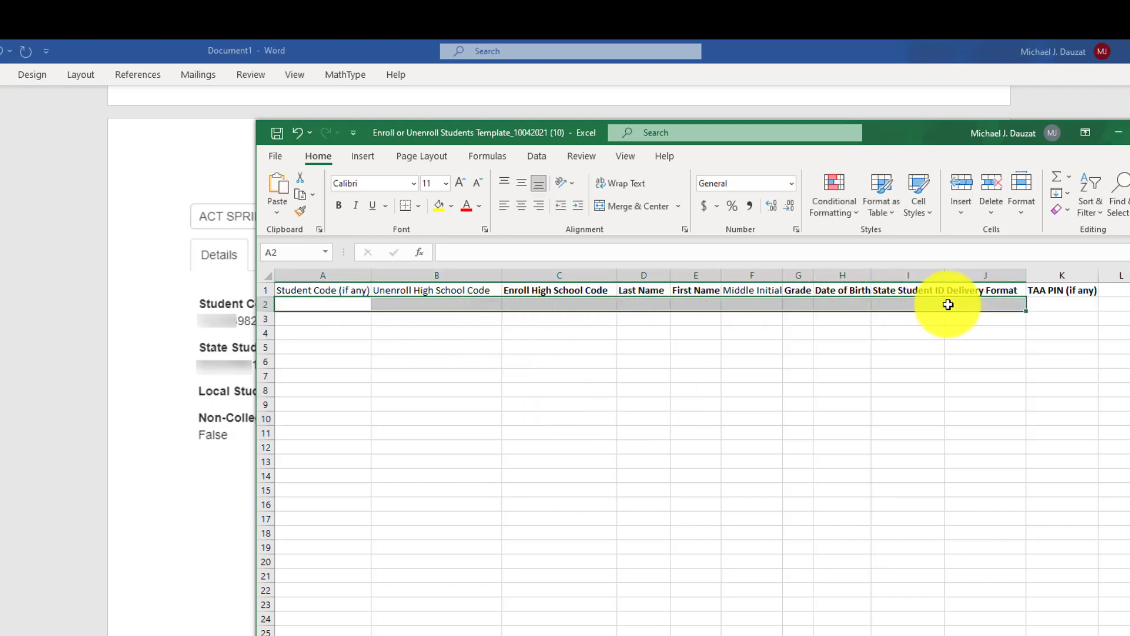
click(684, 447)
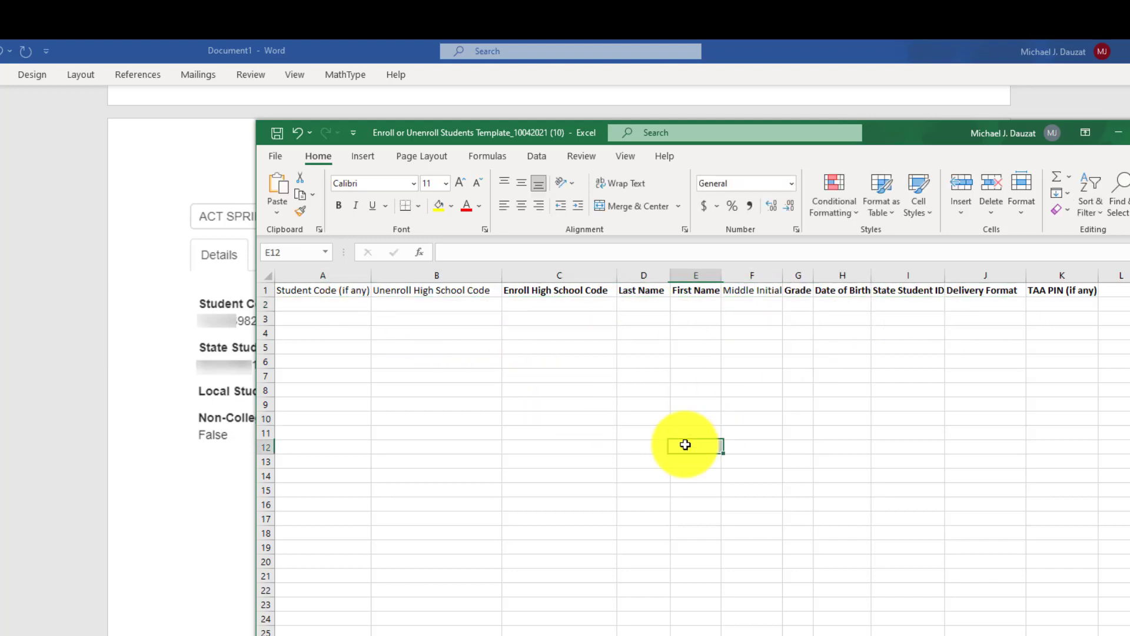
- Enter enroll high school code 123456 and the student's last and first names in row 2
click(313, 306)
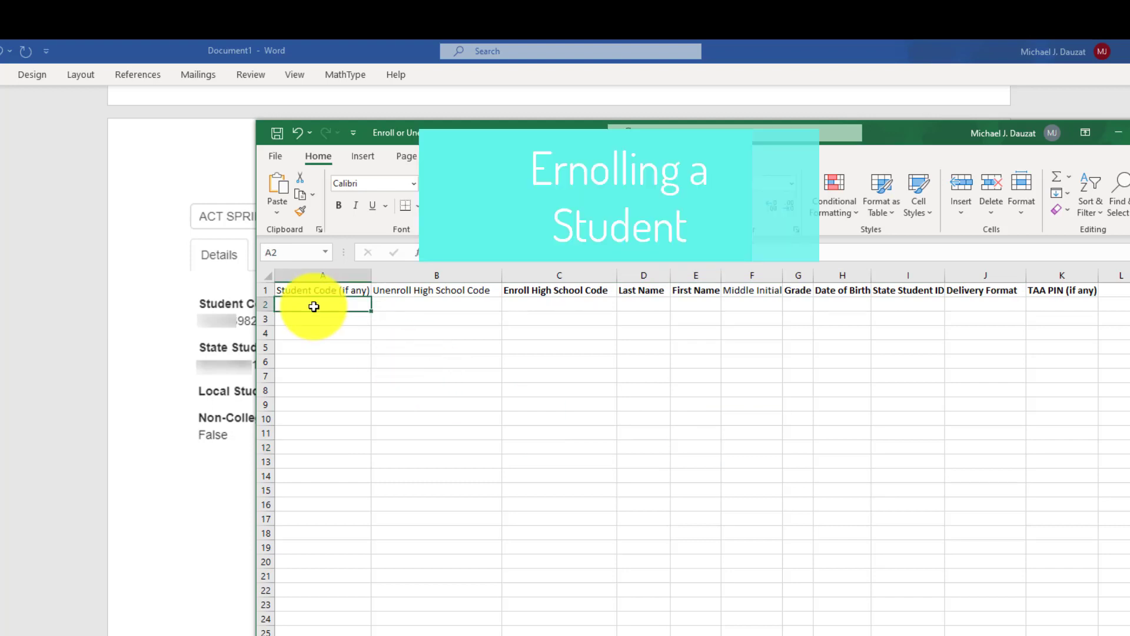
click(441, 303)
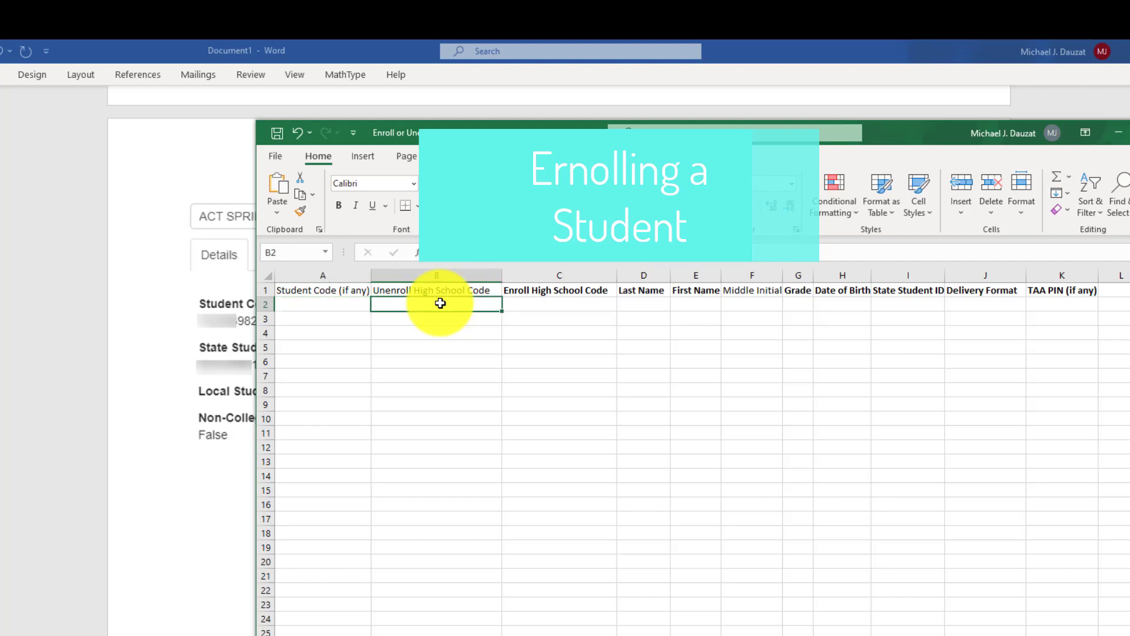
click(518, 303)
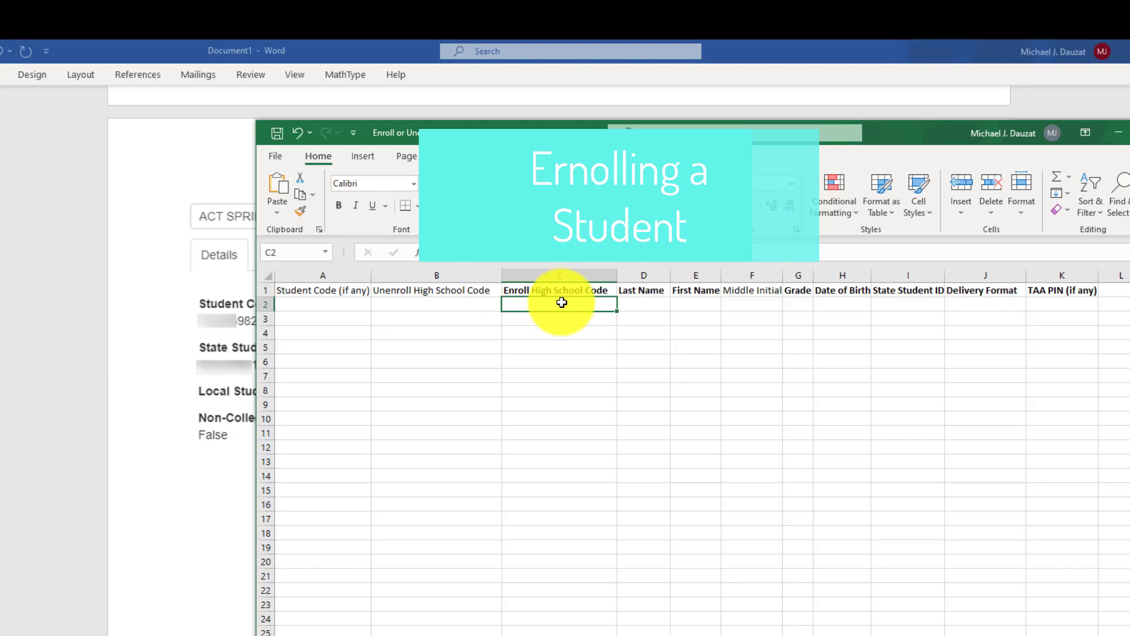
text(12345)
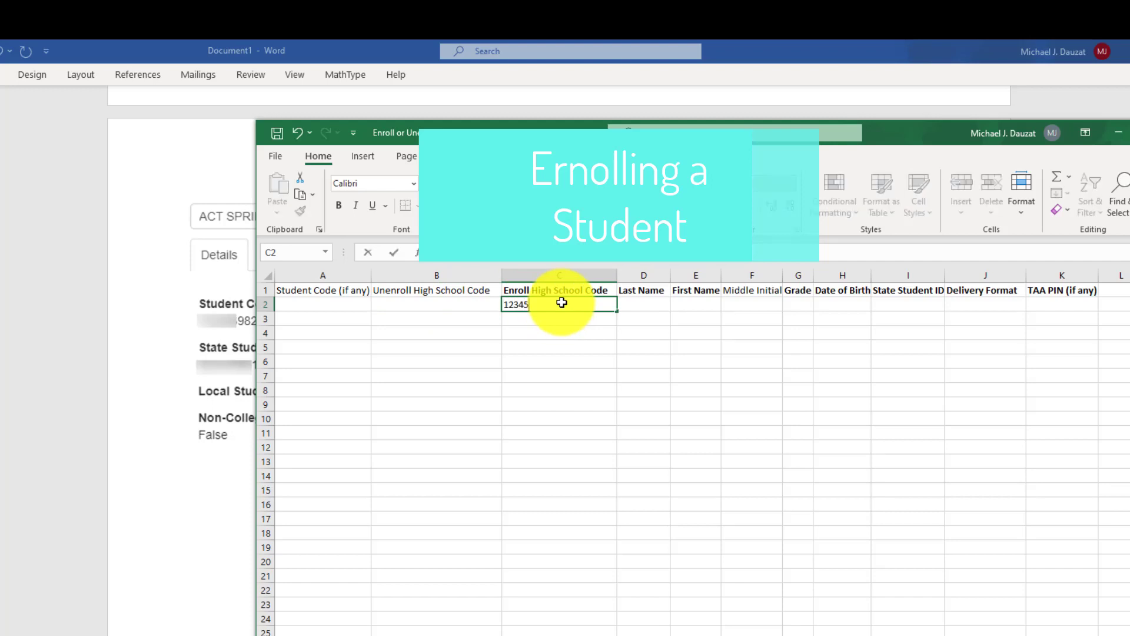
text(6)
click(645, 301)
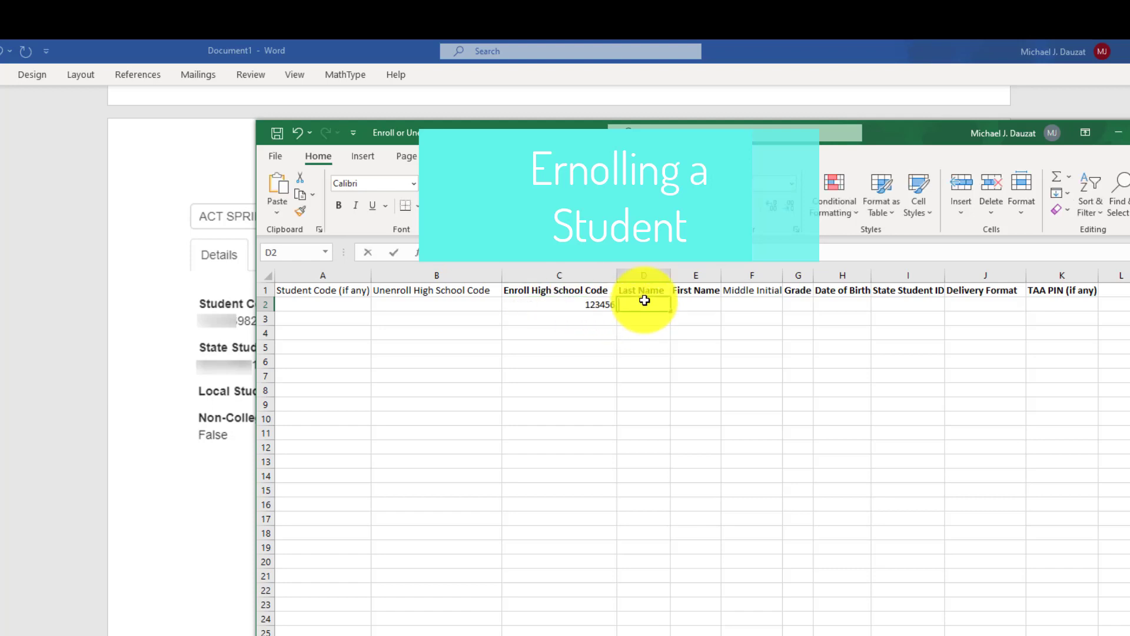
key(Tab)
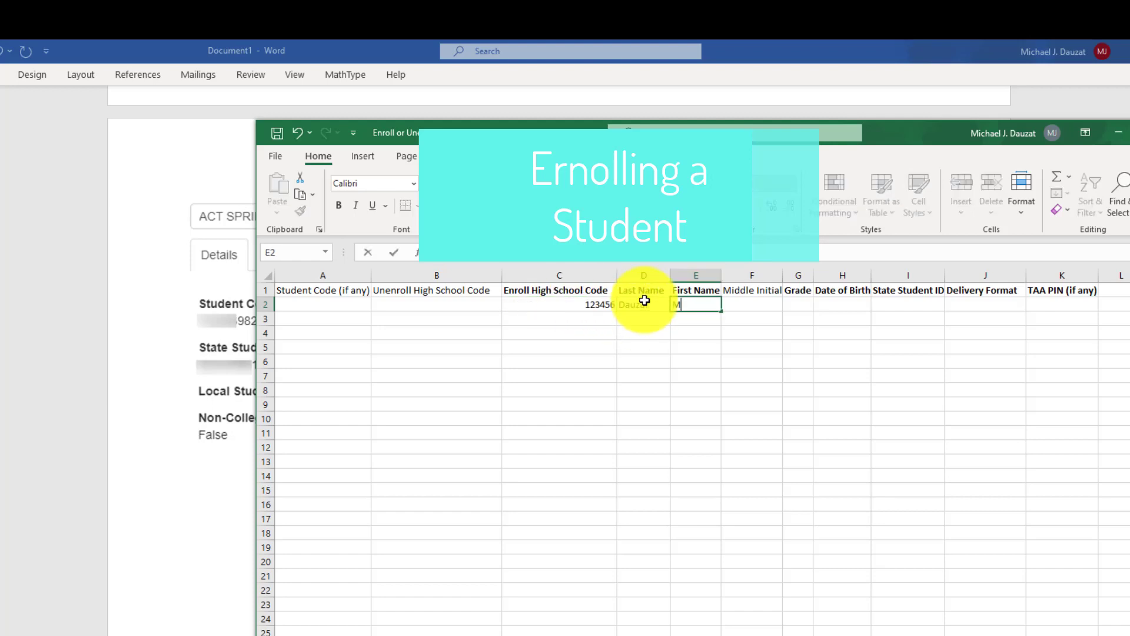
key(Tab)
key(Tab)
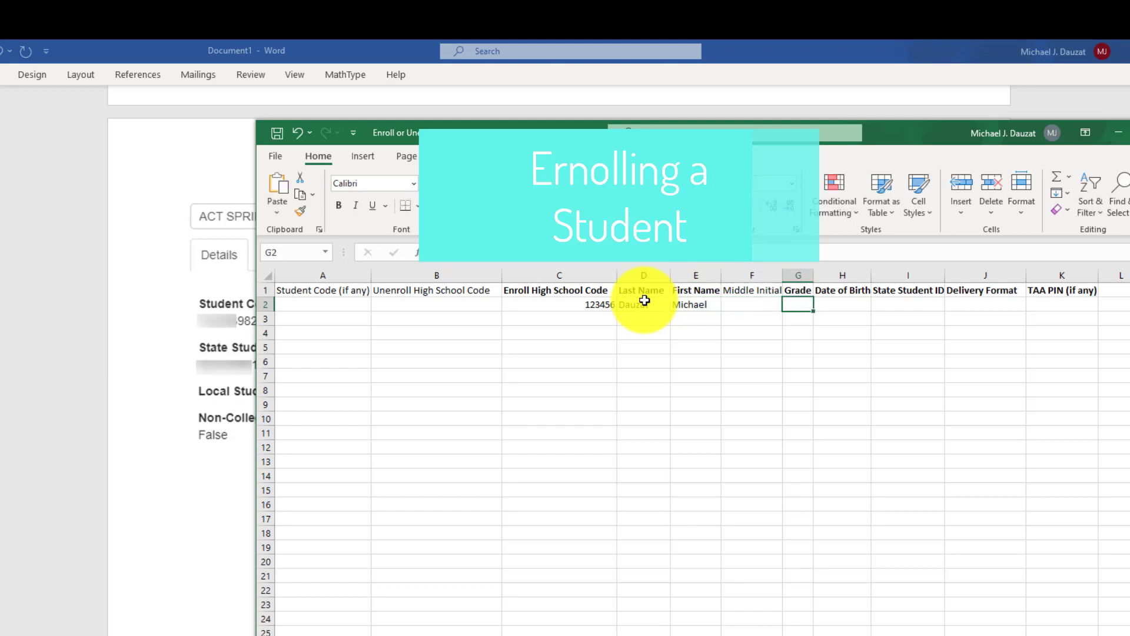
key(Tab)
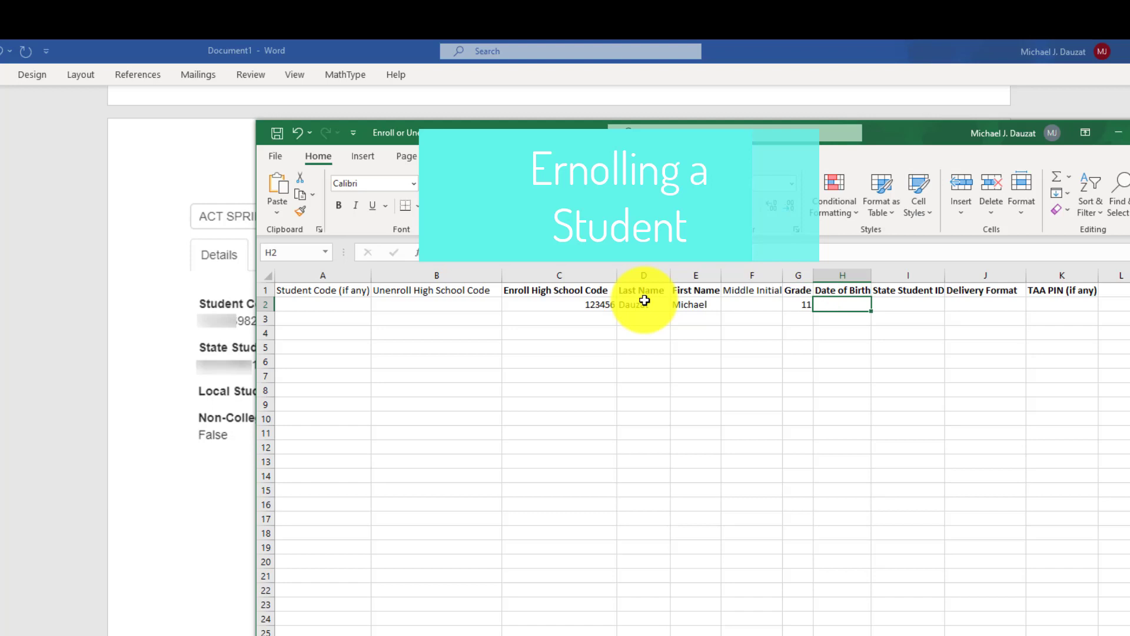
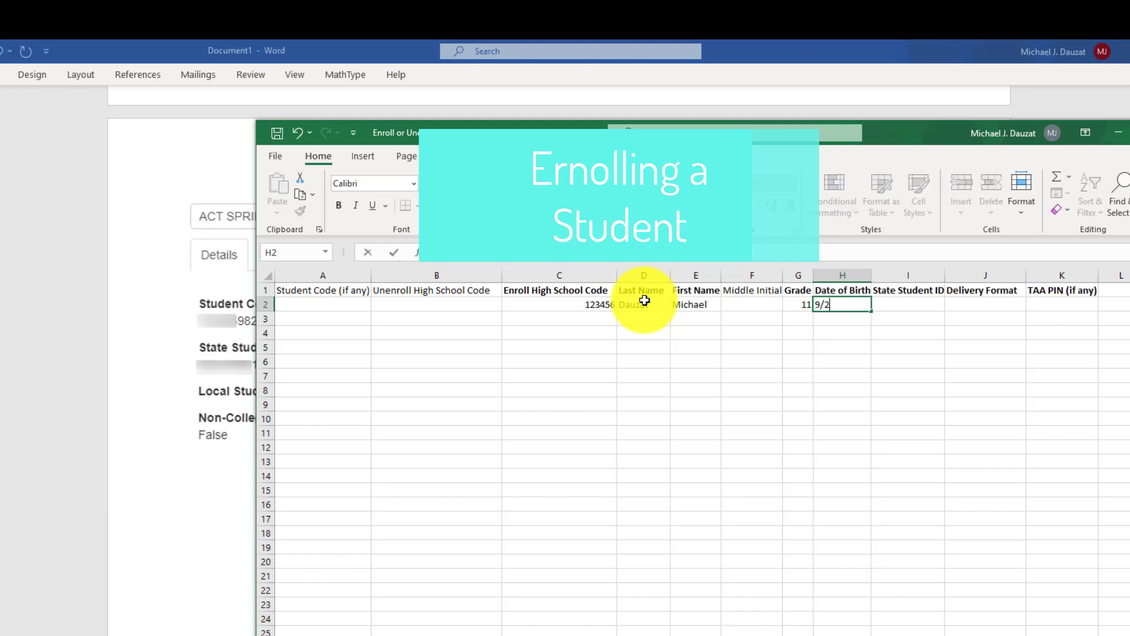
key(Tab)
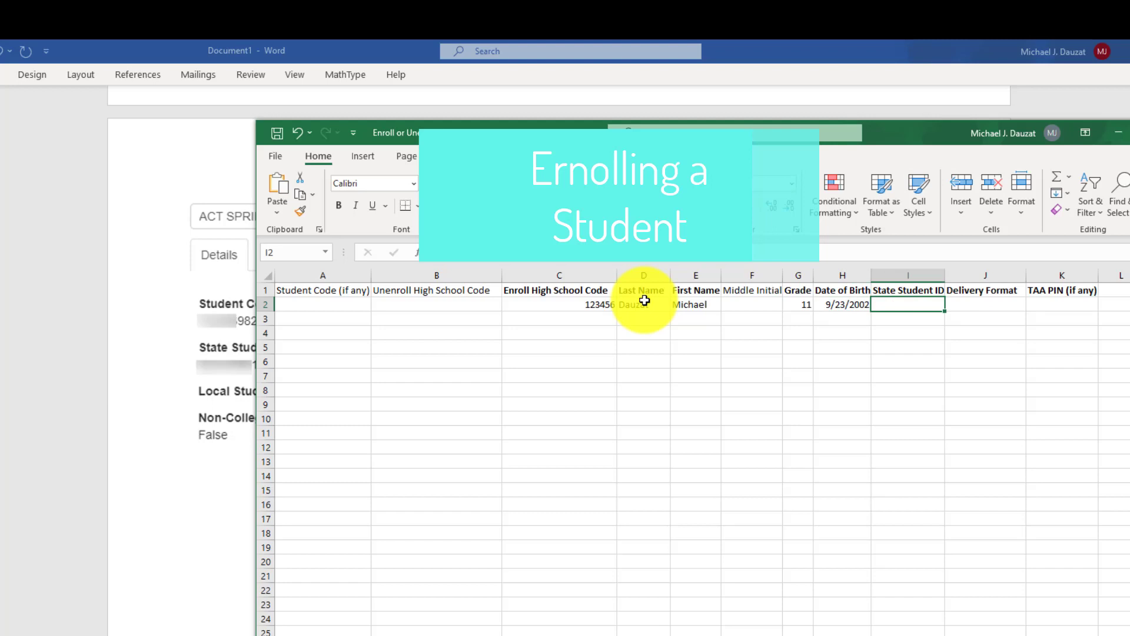
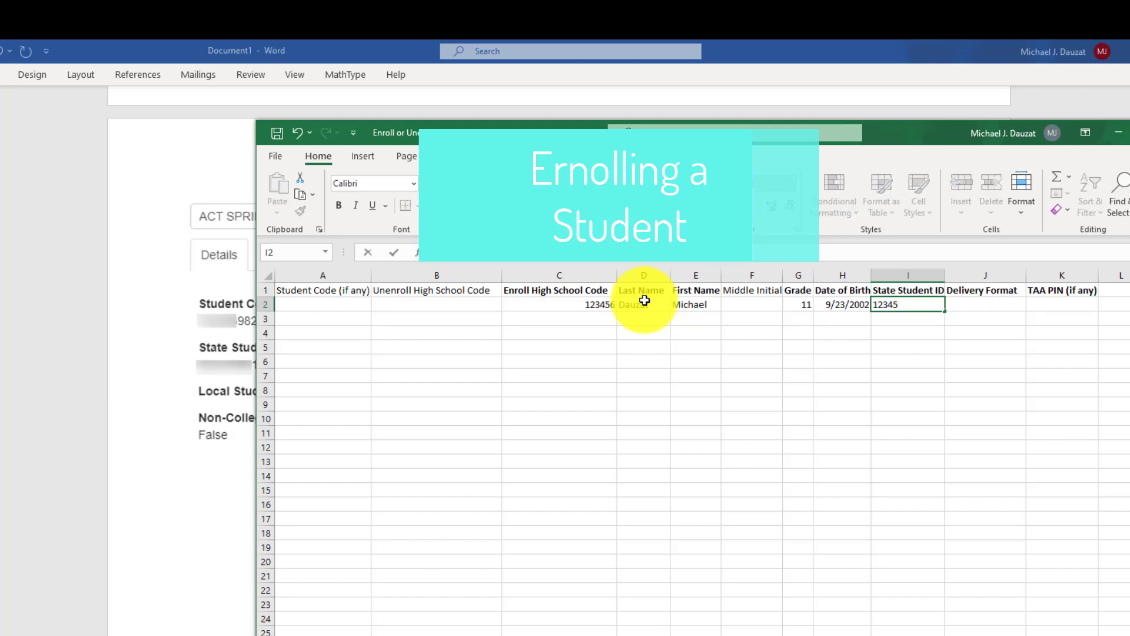
key(Tab)
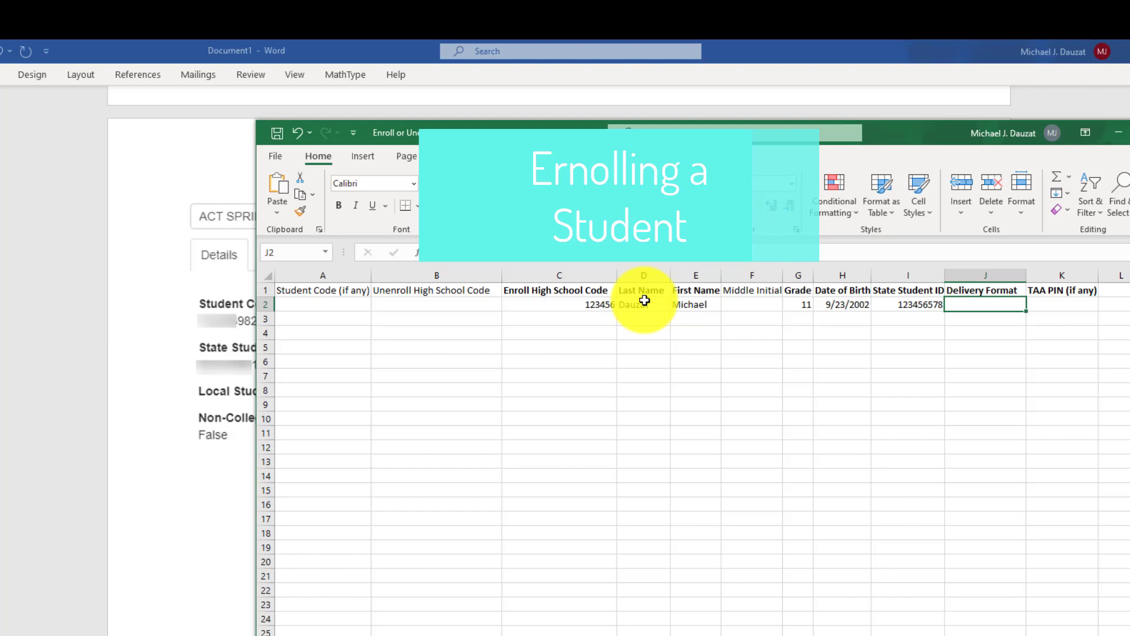
key(Tab)
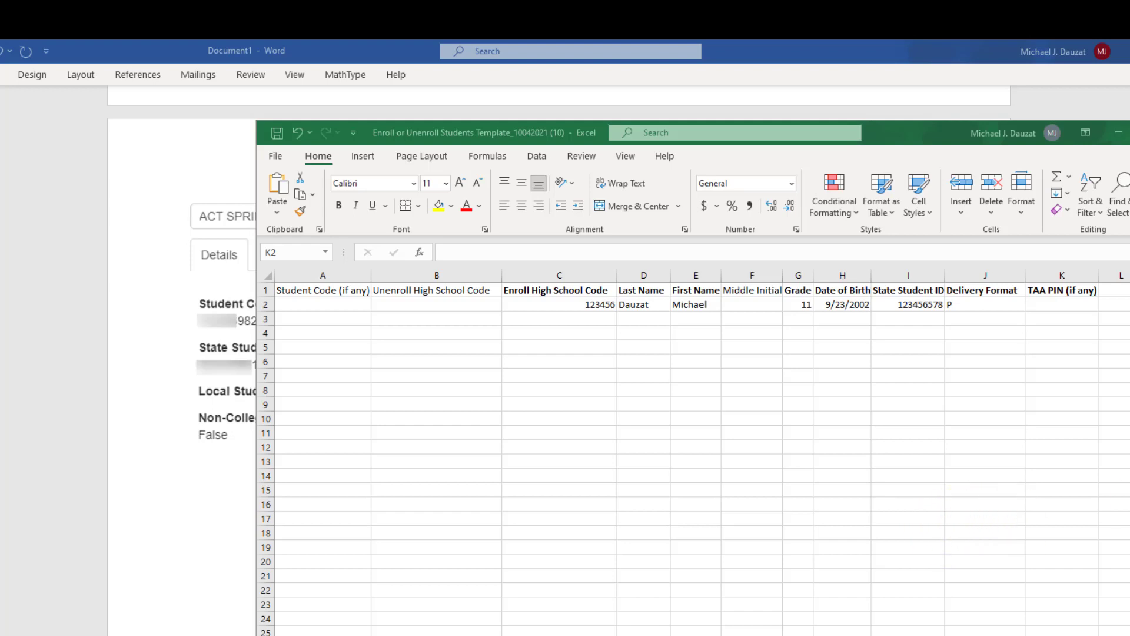
drag(1057, 204, 637, 150)
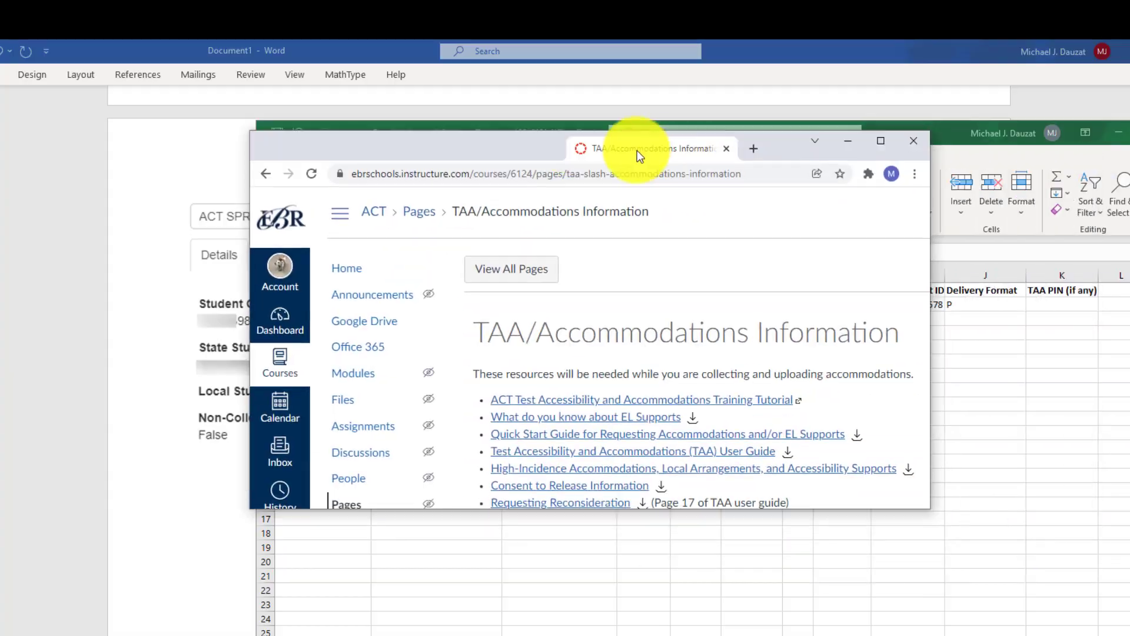
double_click(637, 151)
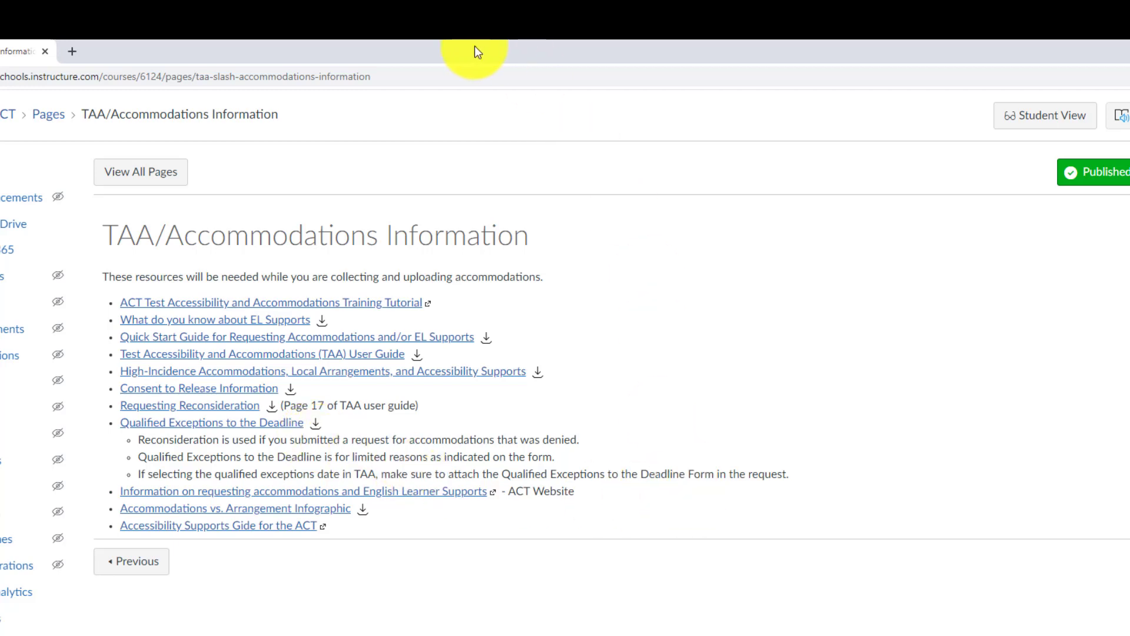
double_click(454, 56)
key(super+Down)
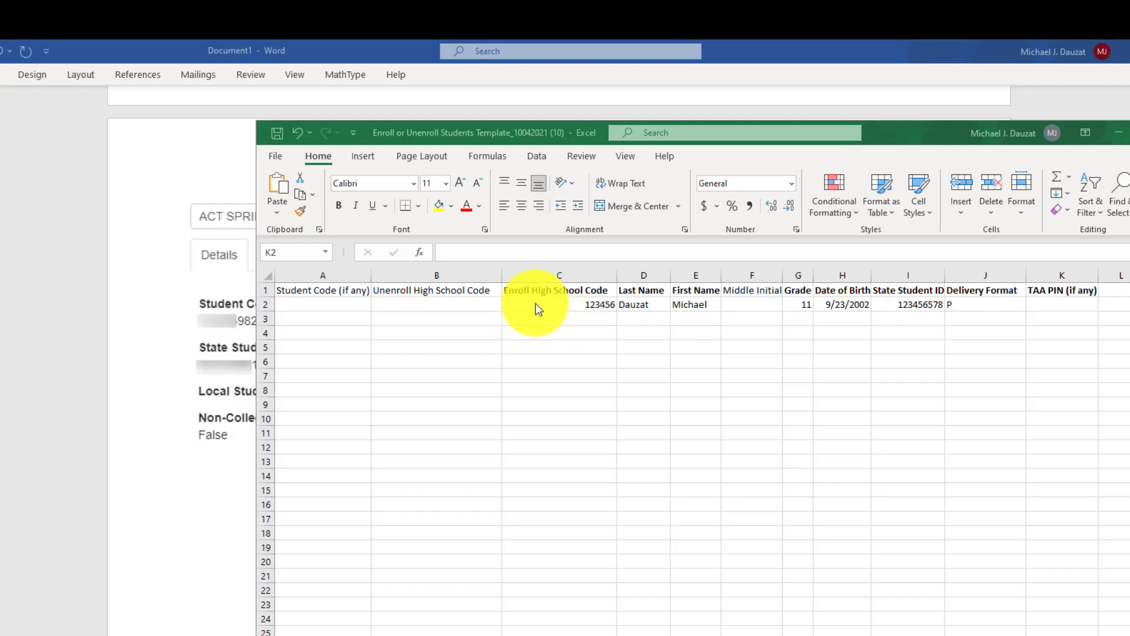
- Review row 2's enrolling-student entries, leave TAA PIN blank, and move the window up-left
click(553, 304)
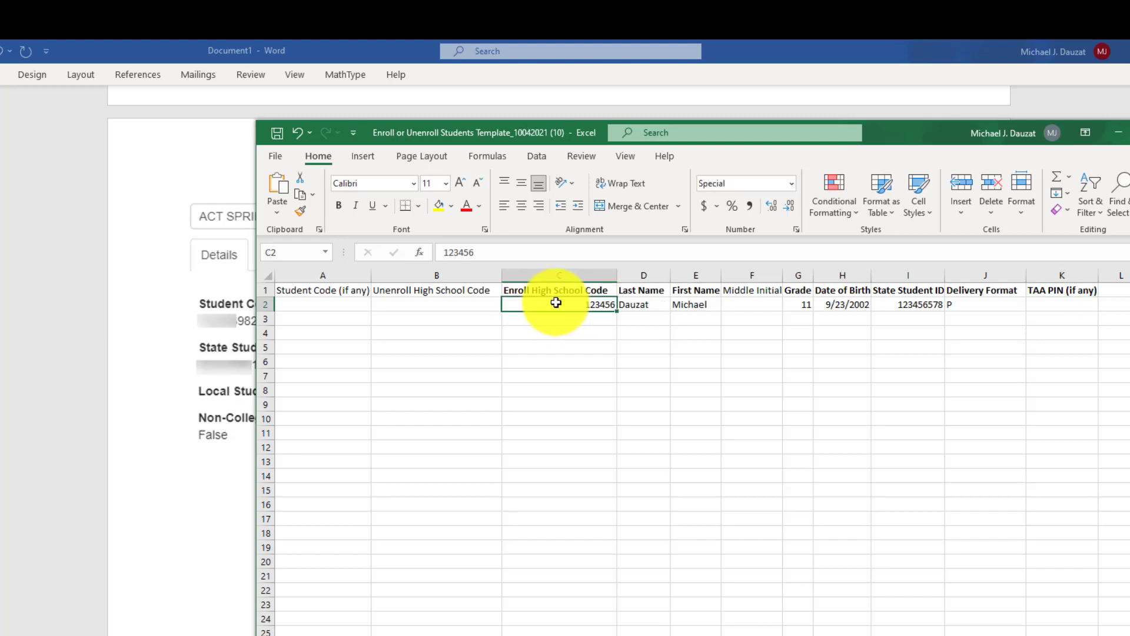
click(654, 307)
click(683, 305)
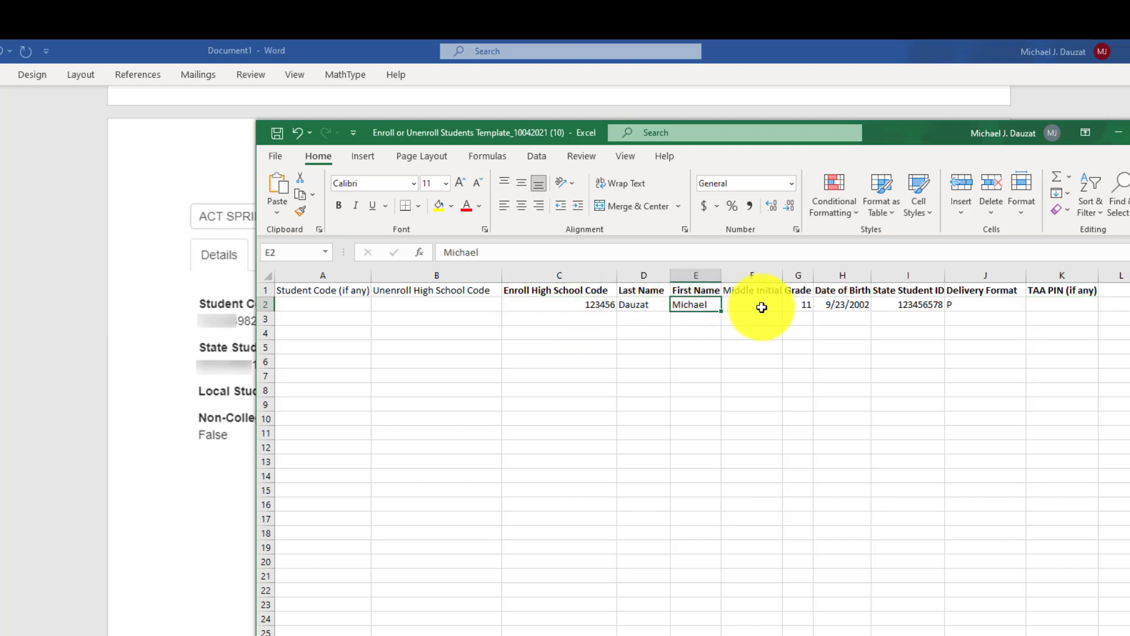
click(803, 304)
click(848, 305)
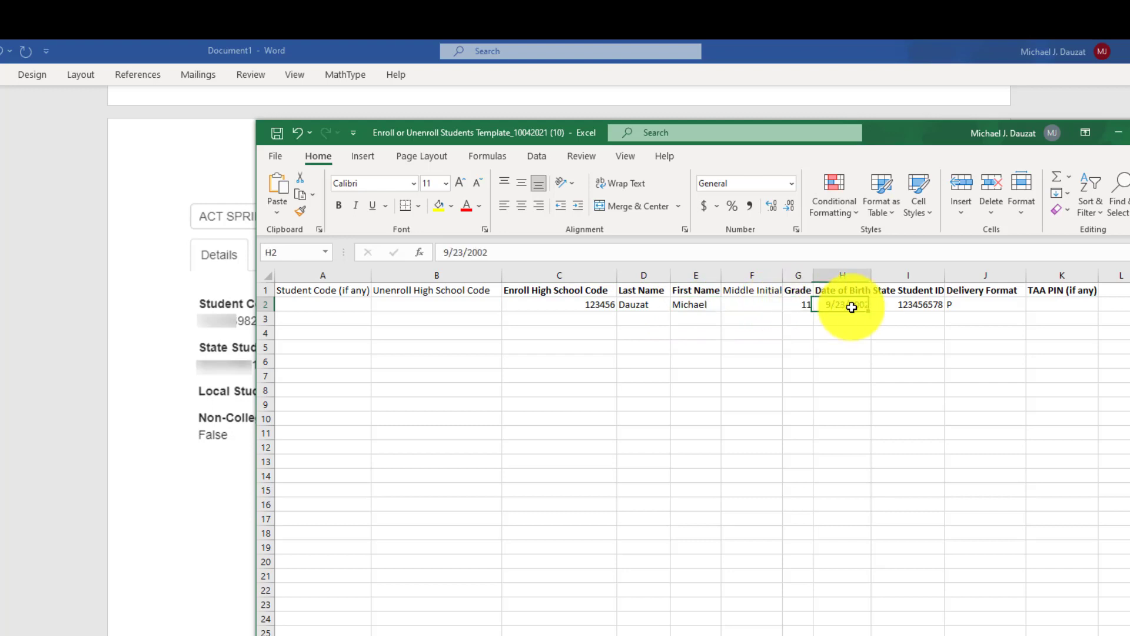
click(899, 307)
click(968, 305)
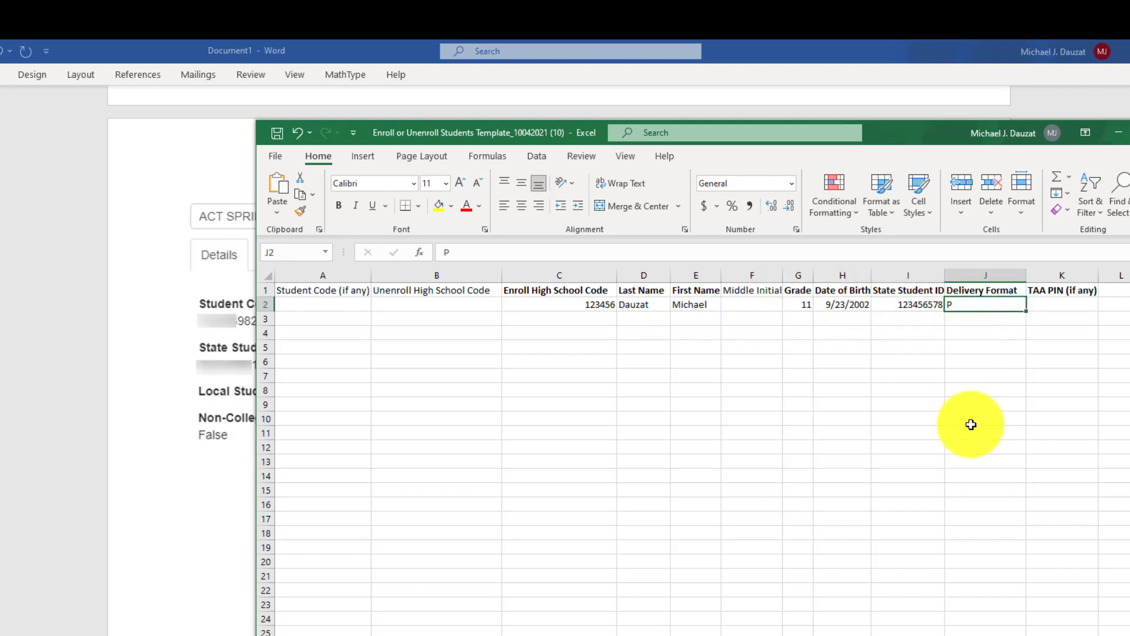
click(1051, 305)
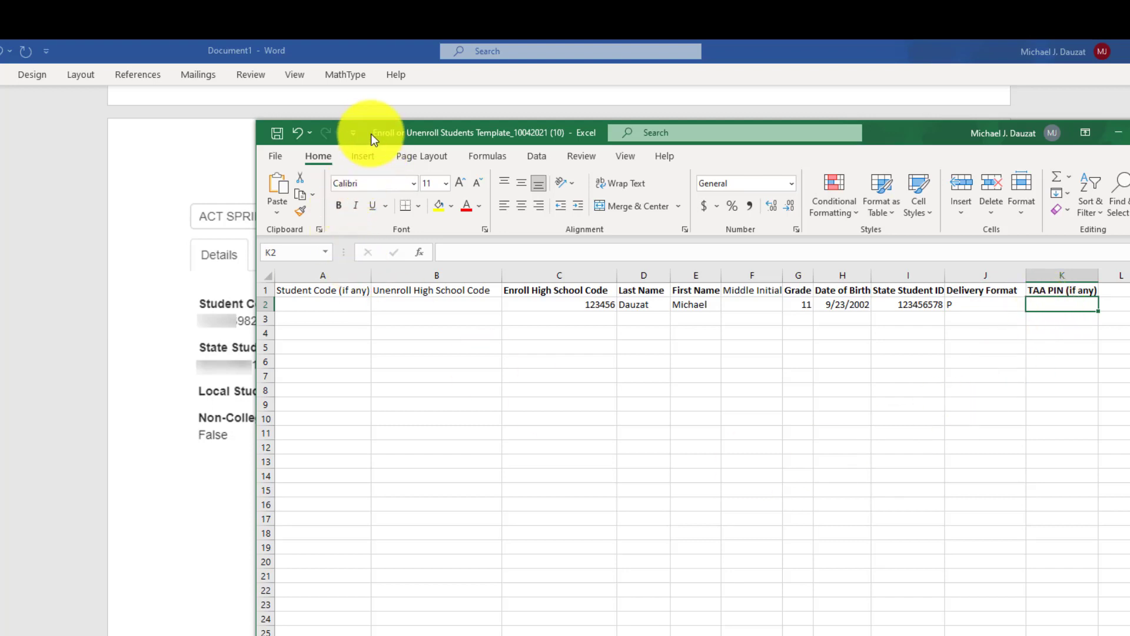
drag(368, 132, 316, 116)
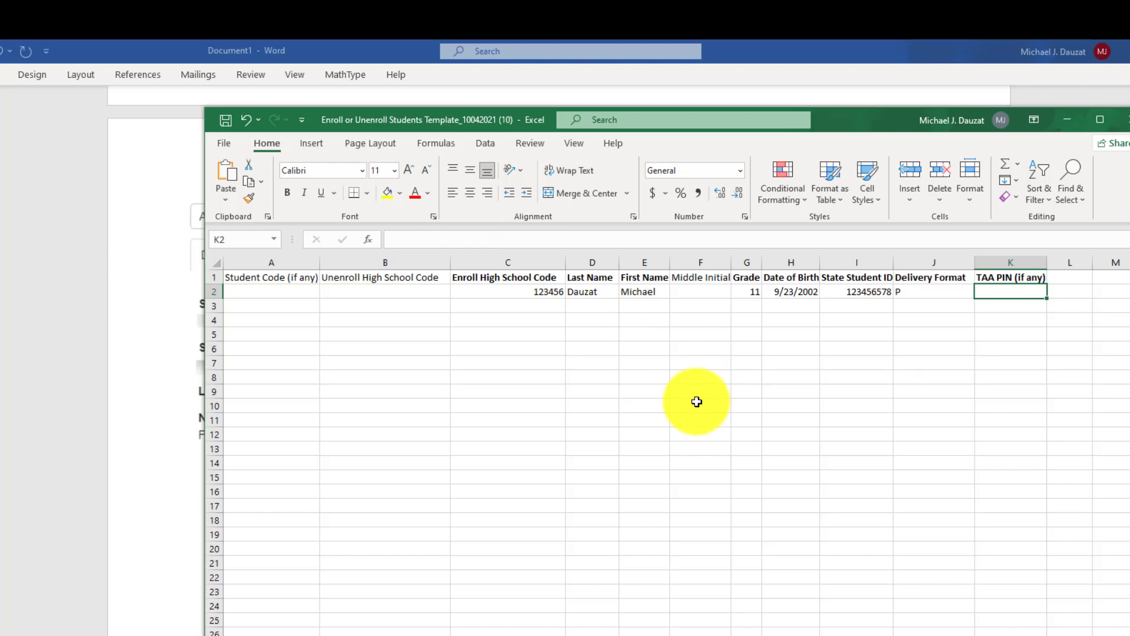
- Save the workbook with Save As into Desktop\ACT Information\ACT\2021_22
click(225, 143)
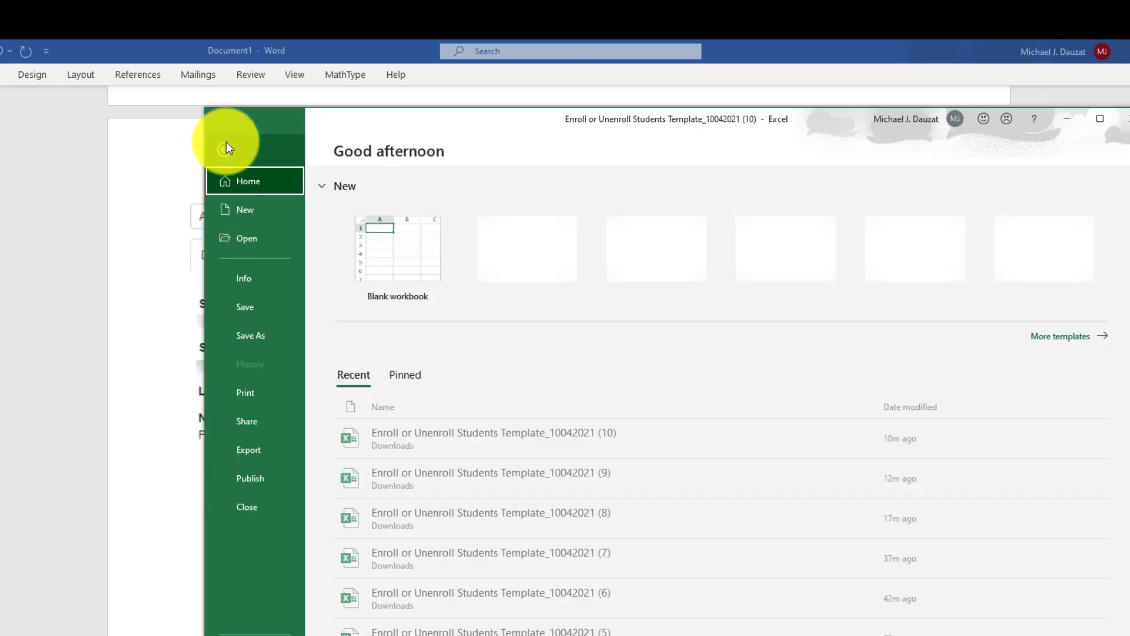
click(253, 335)
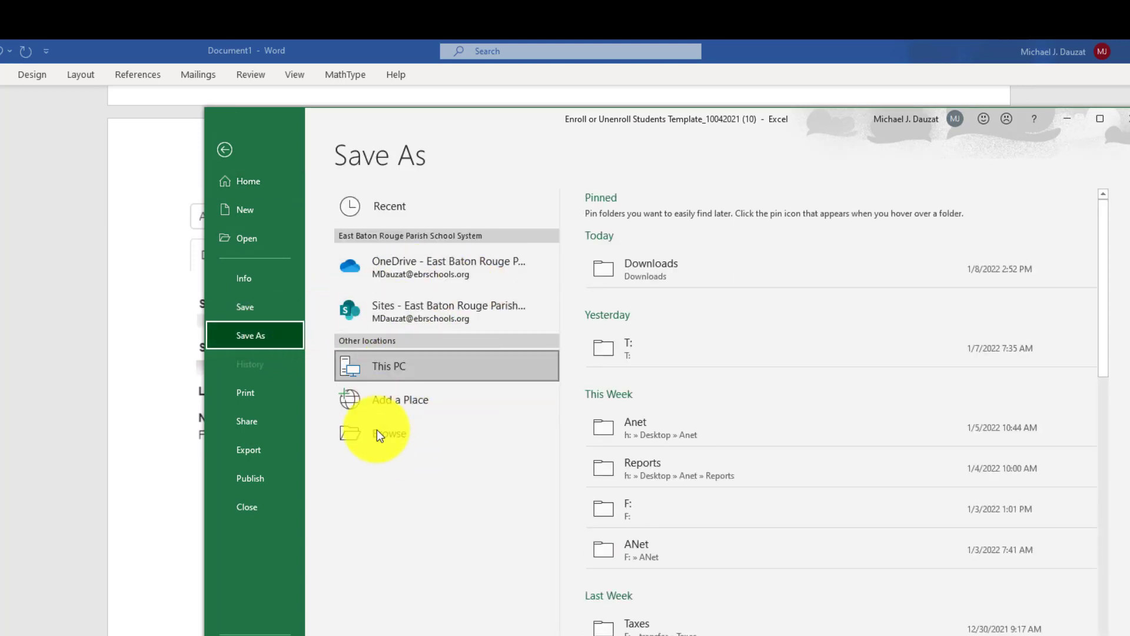
click(376, 434)
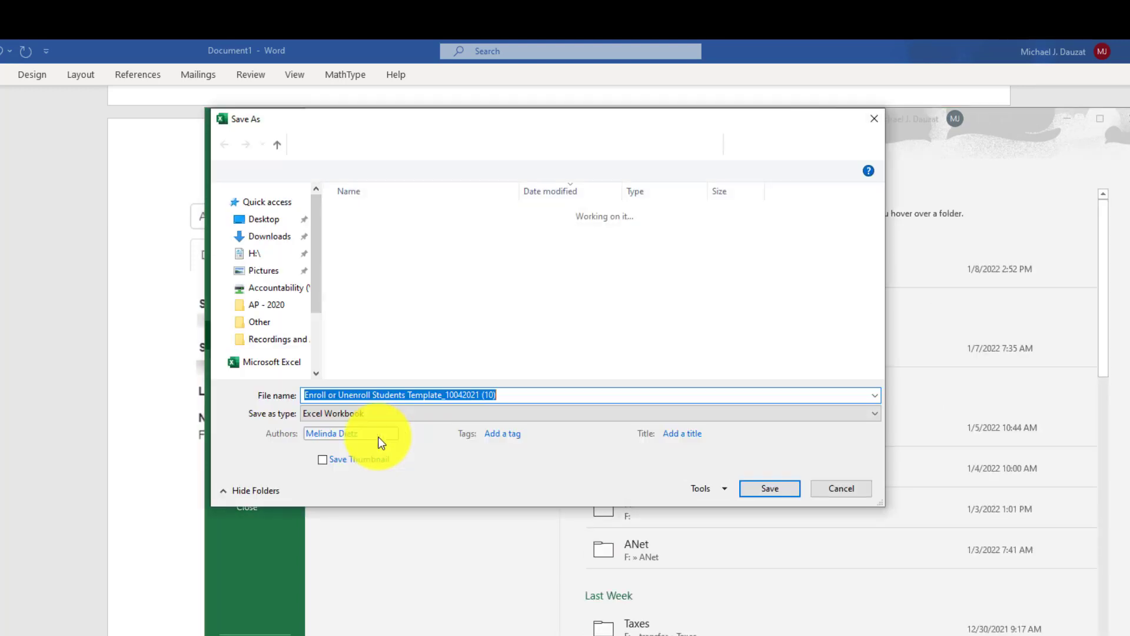
click(264, 230)
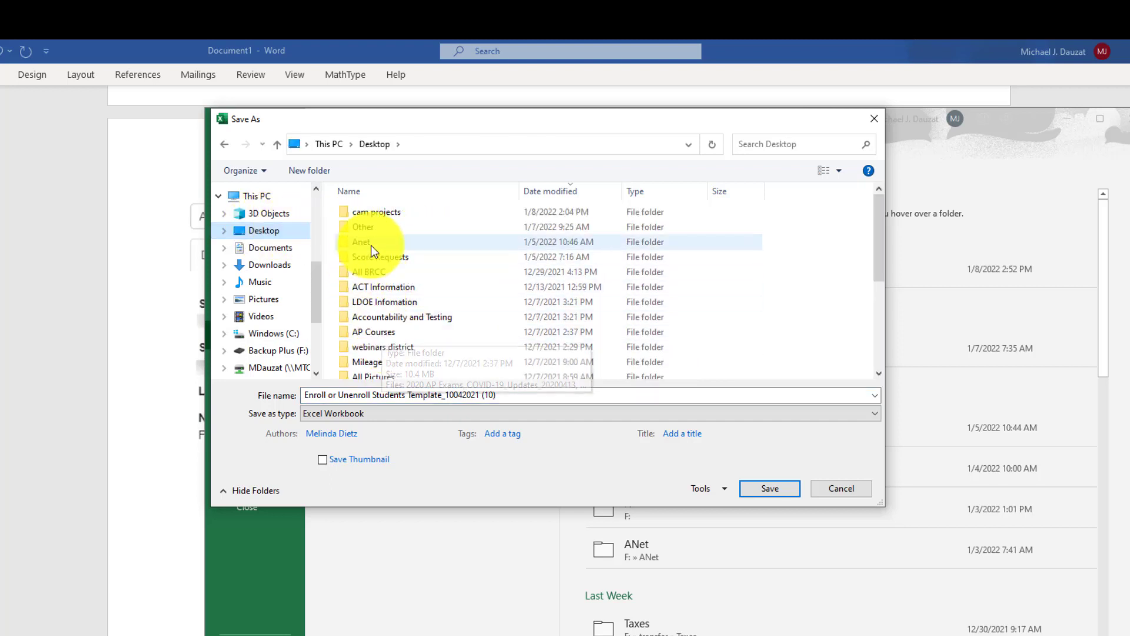
double_click(383, 287)
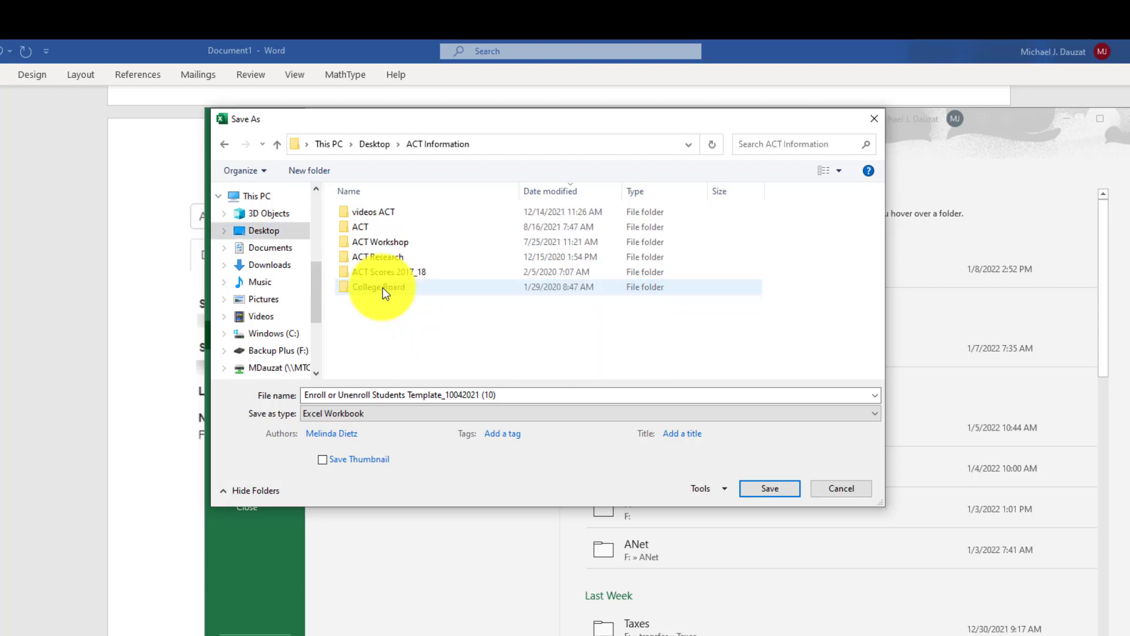
double_click(370, 229)
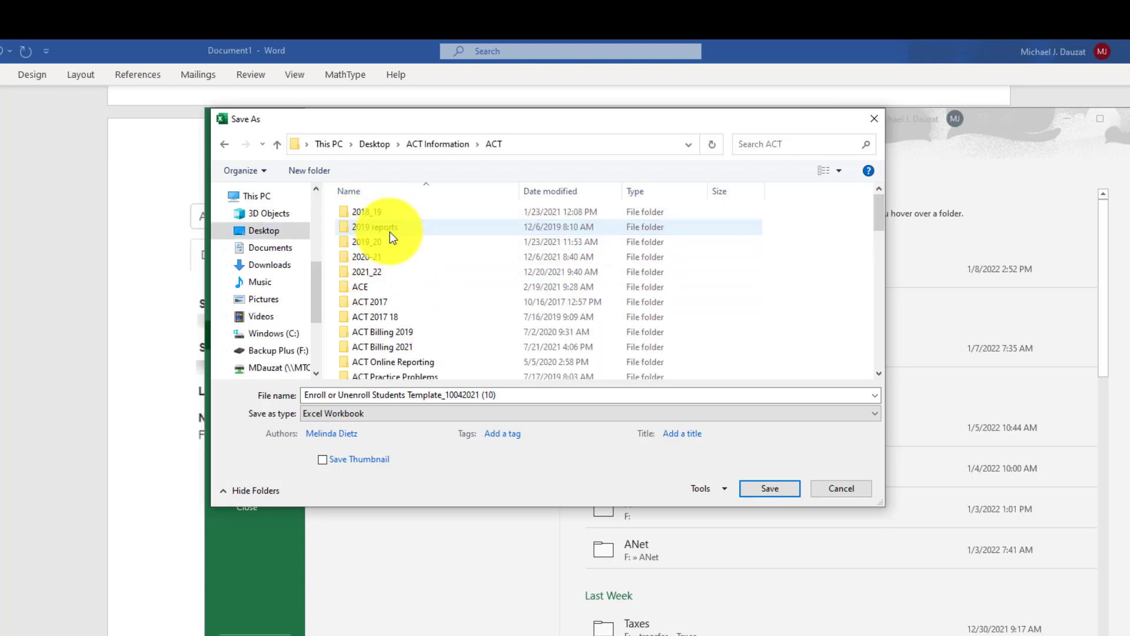
double_click(379, 274)
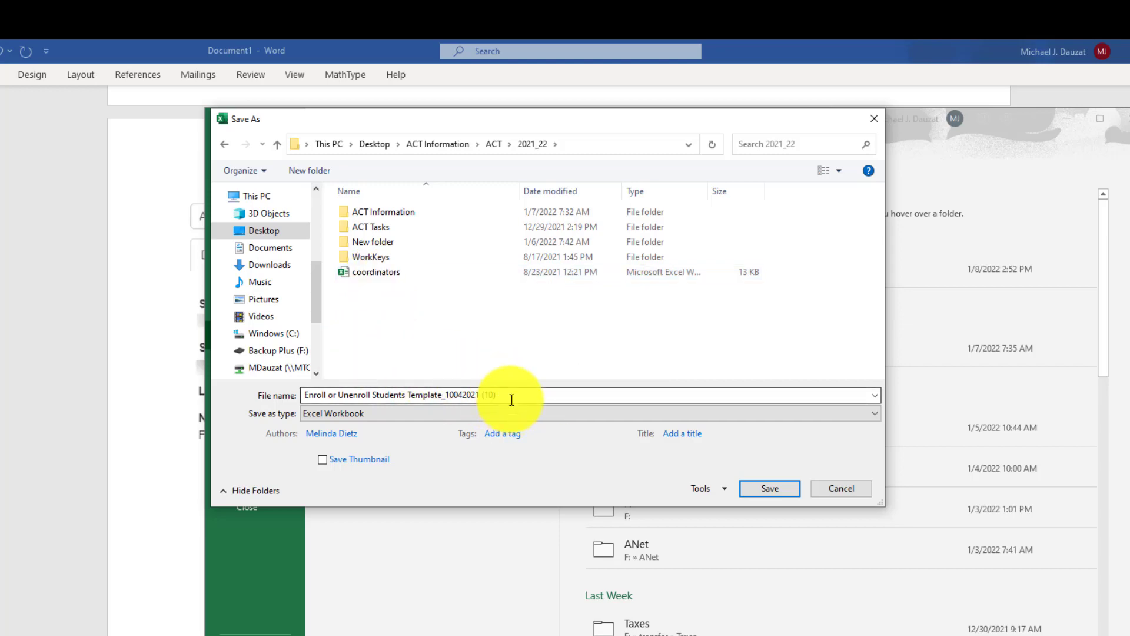
click(759, 493)
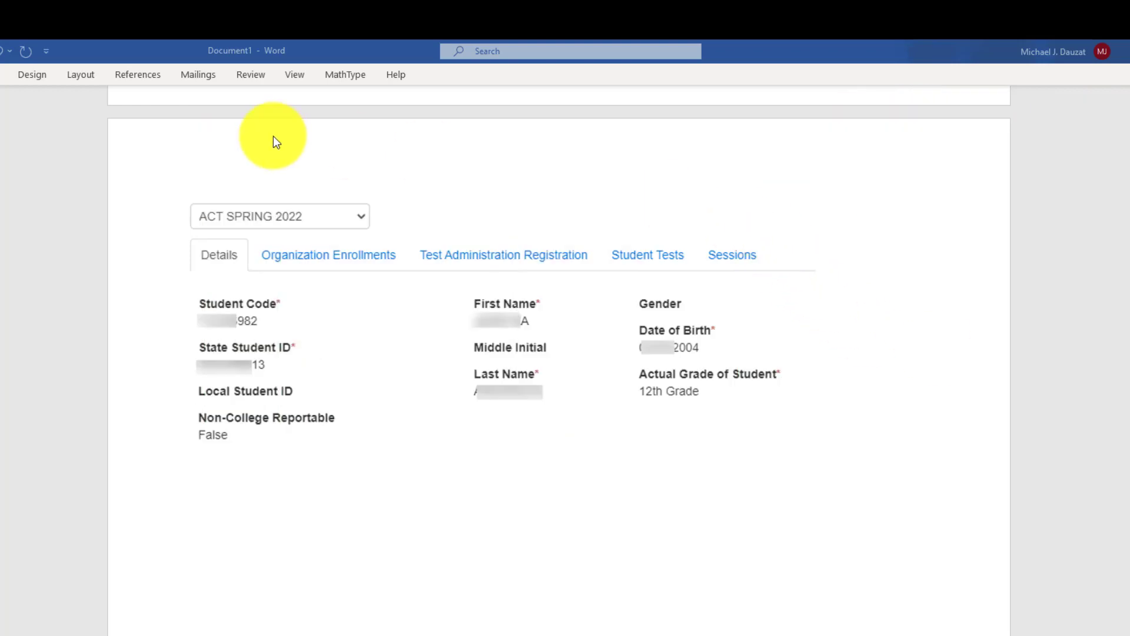
- Move the Word window aside to reveal the ACT Online Support page in the browser
scroll(394, 142, up, 3)
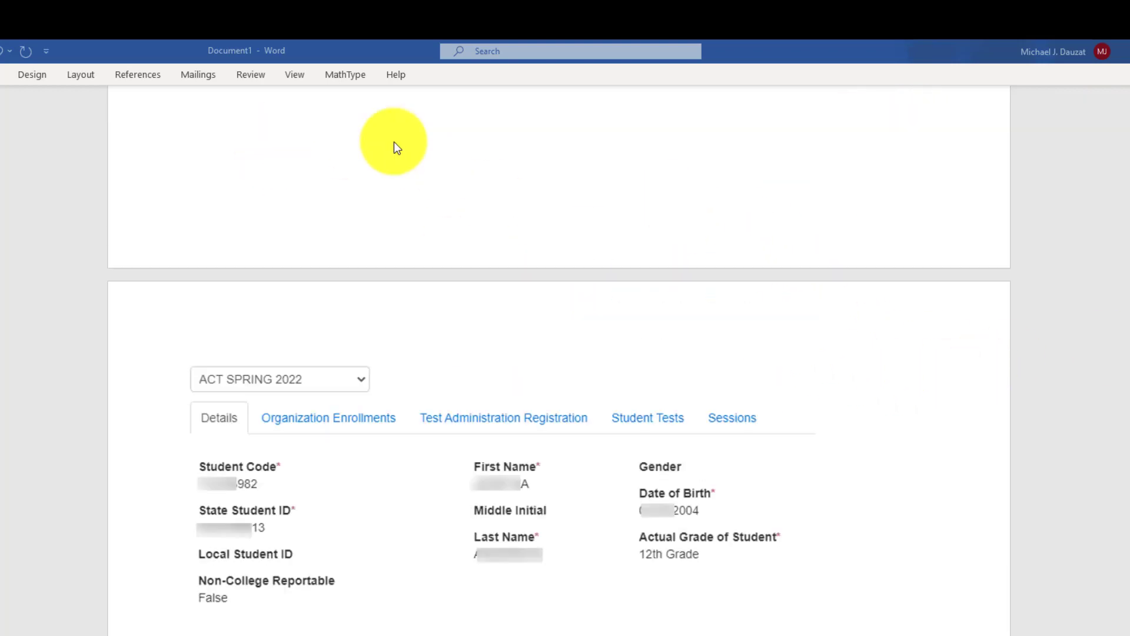
drag(326, 48, 1128, 190)
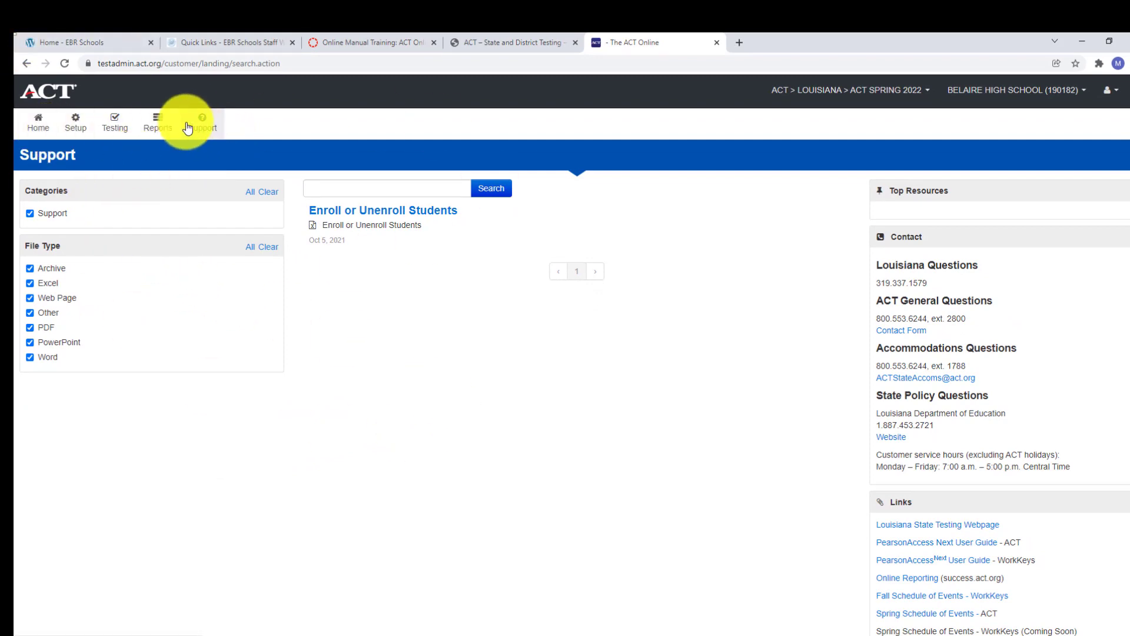
- Open a new support request form from Support > Support Requests in ACT Online
click(197, 131)
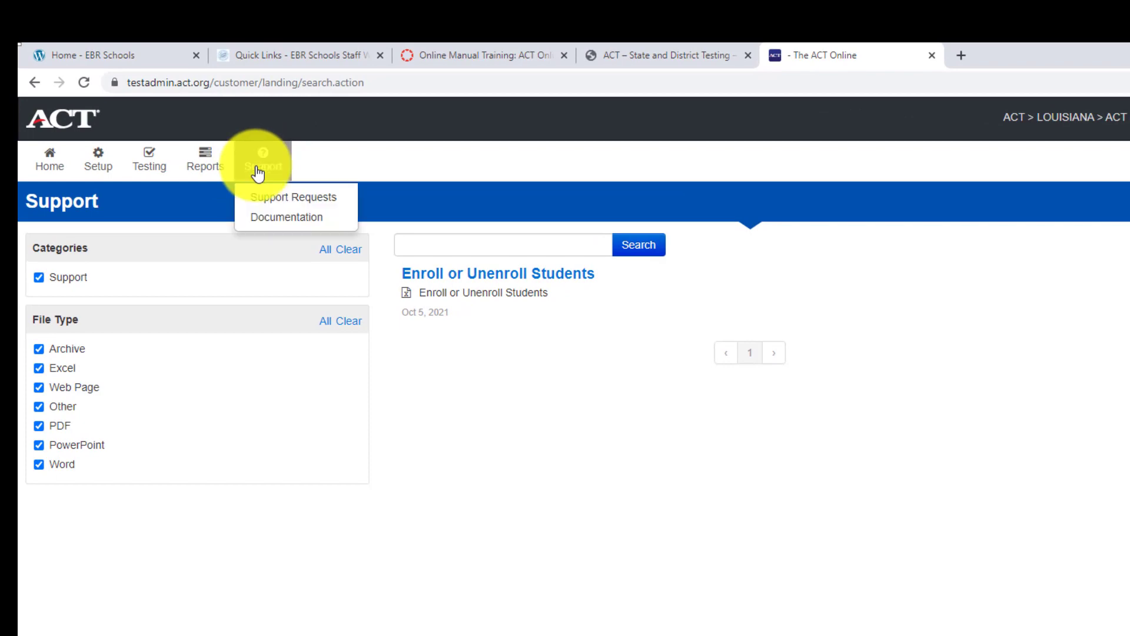
click(298, 206)
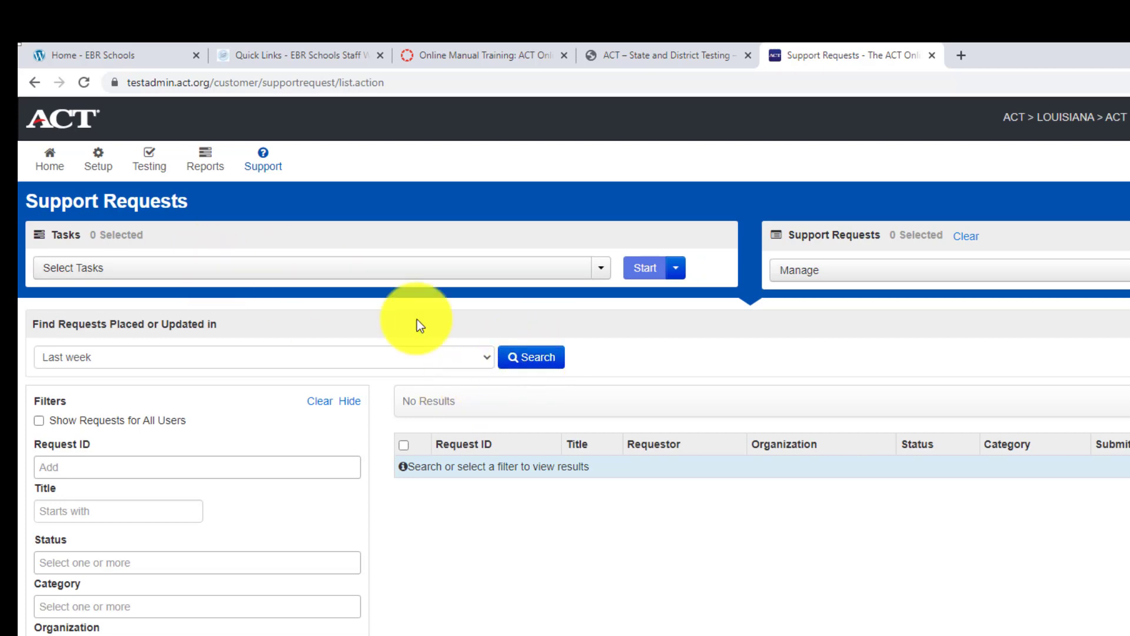
click(676, 272)
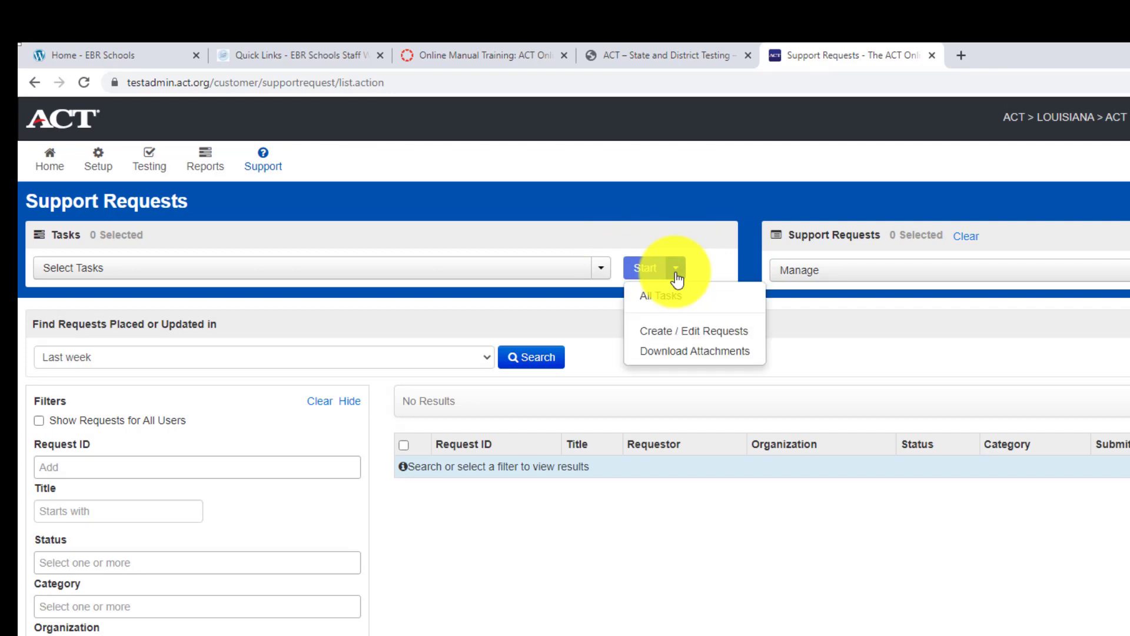
click(686, 337)
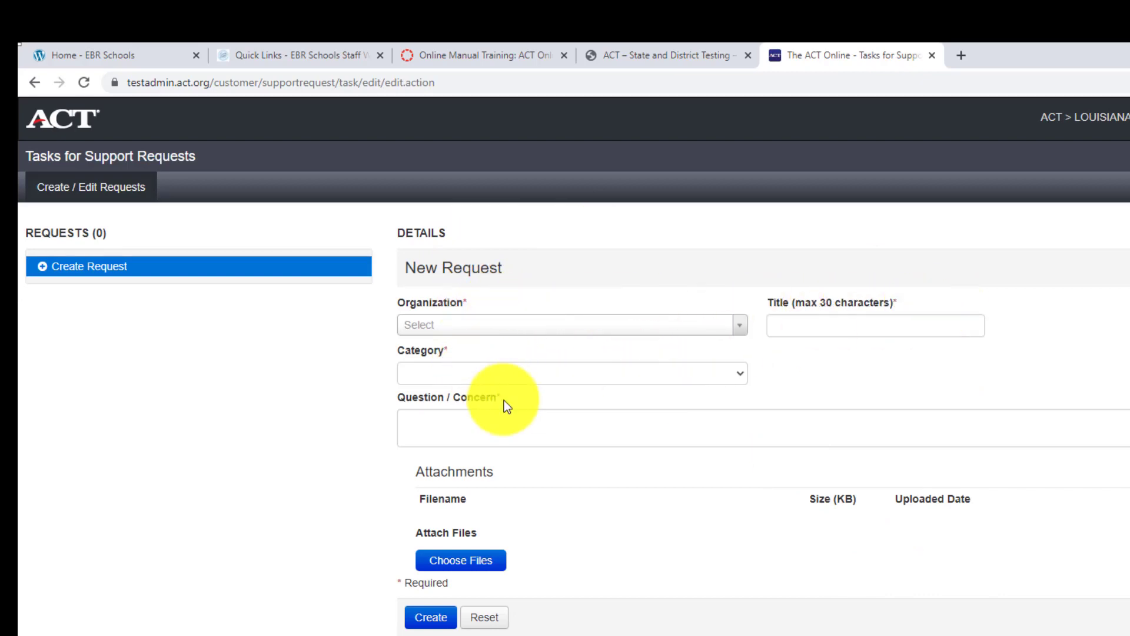
- Choose BELAIRE HIGH SCHOOL as the organization and title the request 'Jan. 12 2022'
click(485, 328)
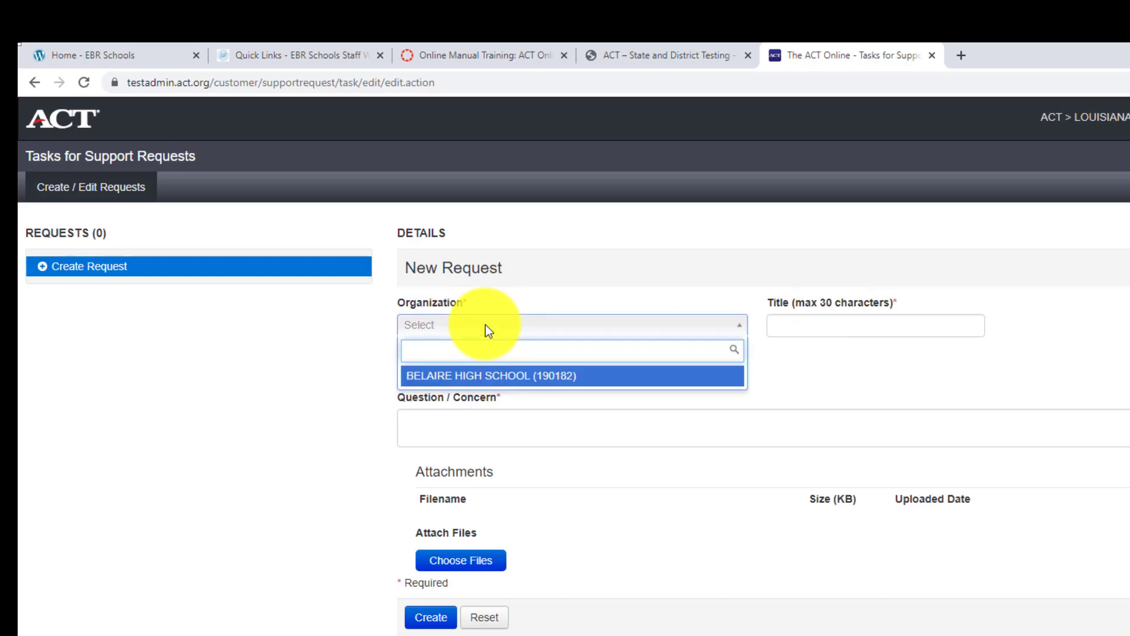
click(492, 382)
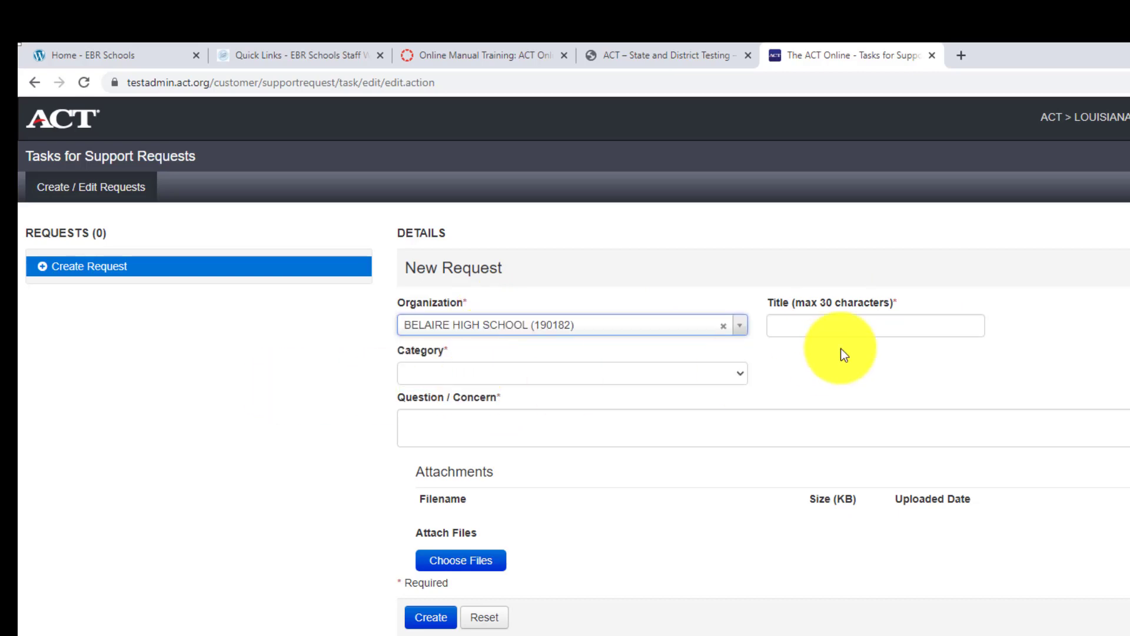
click(859, 324)
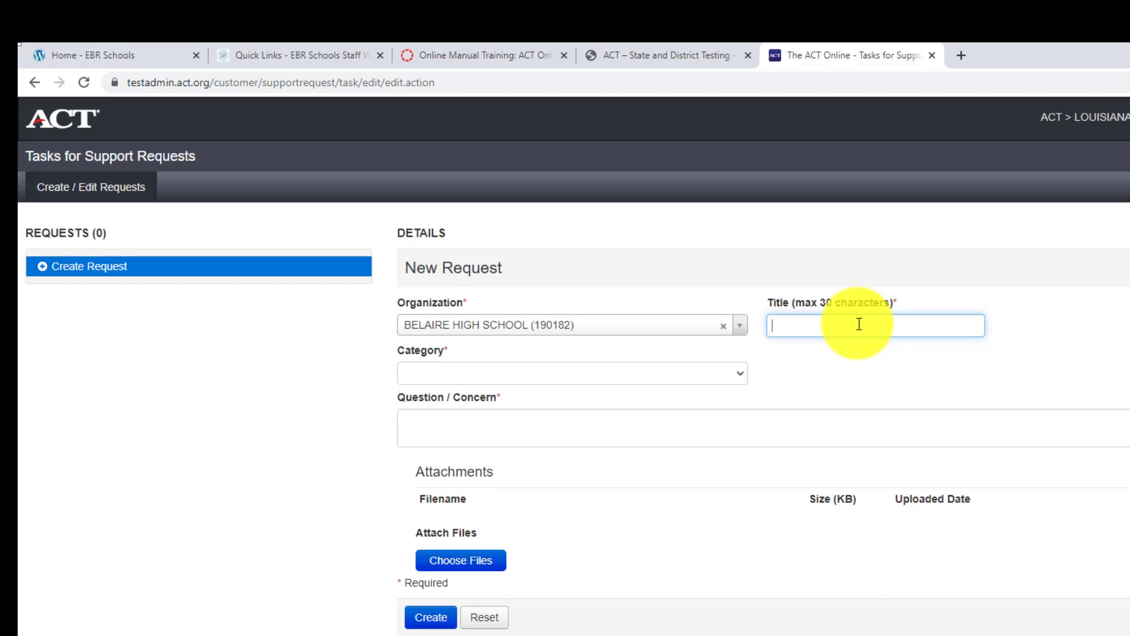
text(Jan. 12 2022)
- Set the request category to Unenroll Student
click(578, 377)
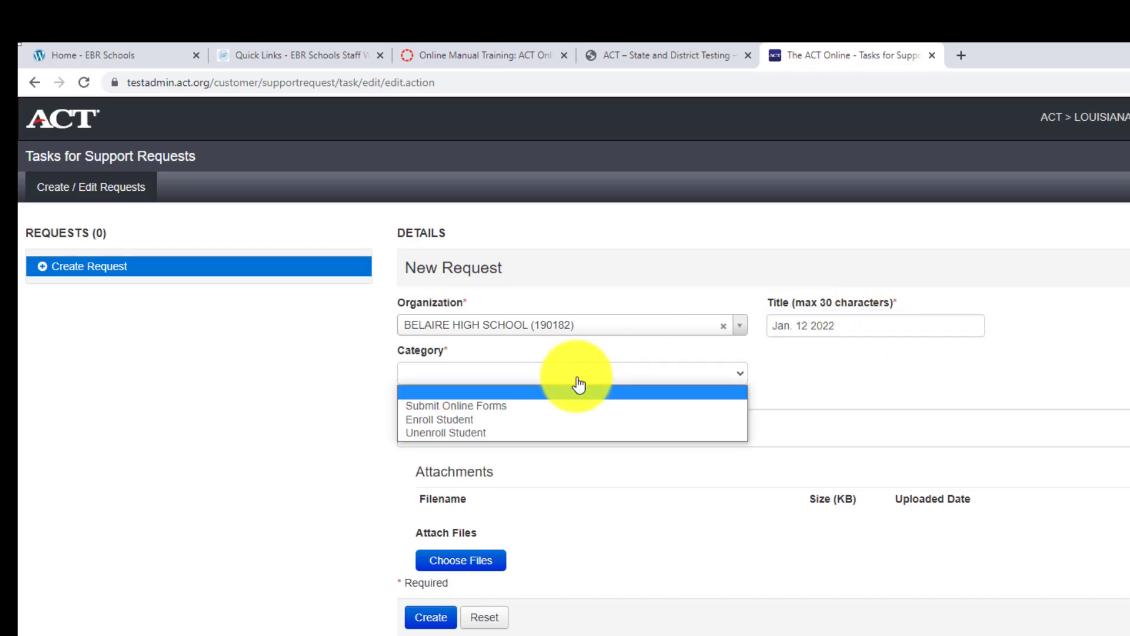
click(510, 419)
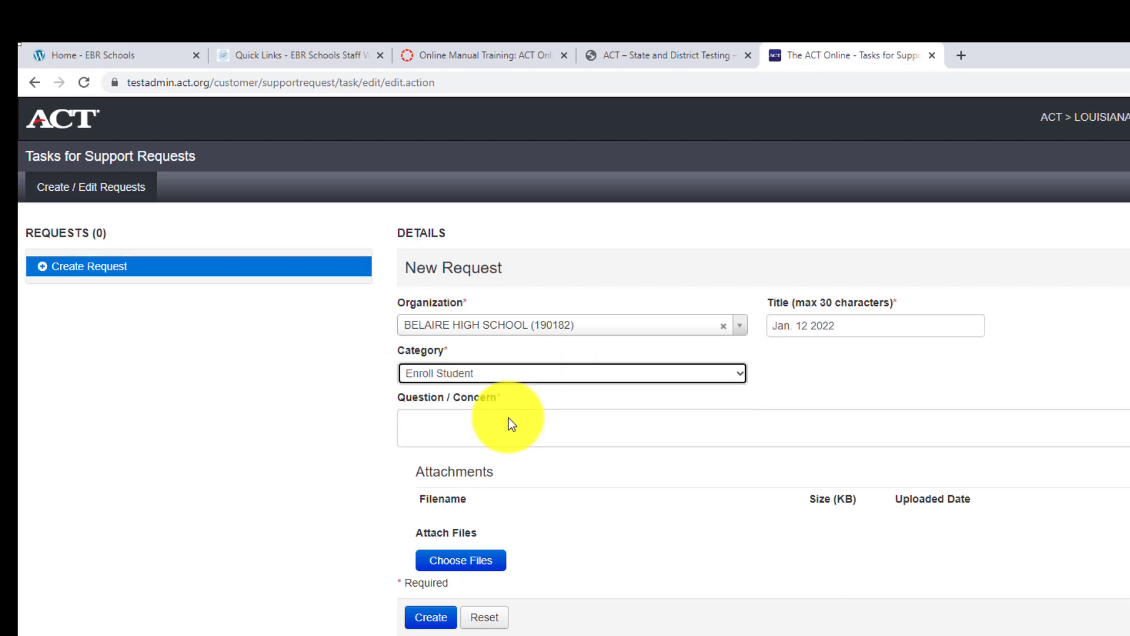
click(472, 377)
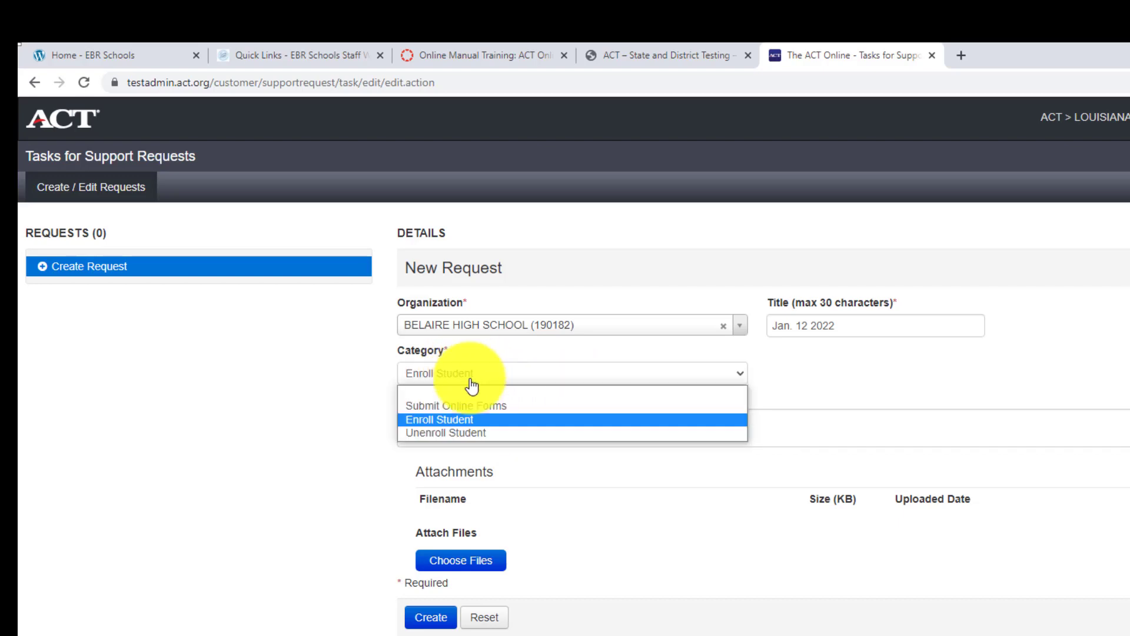
click(475, 430)
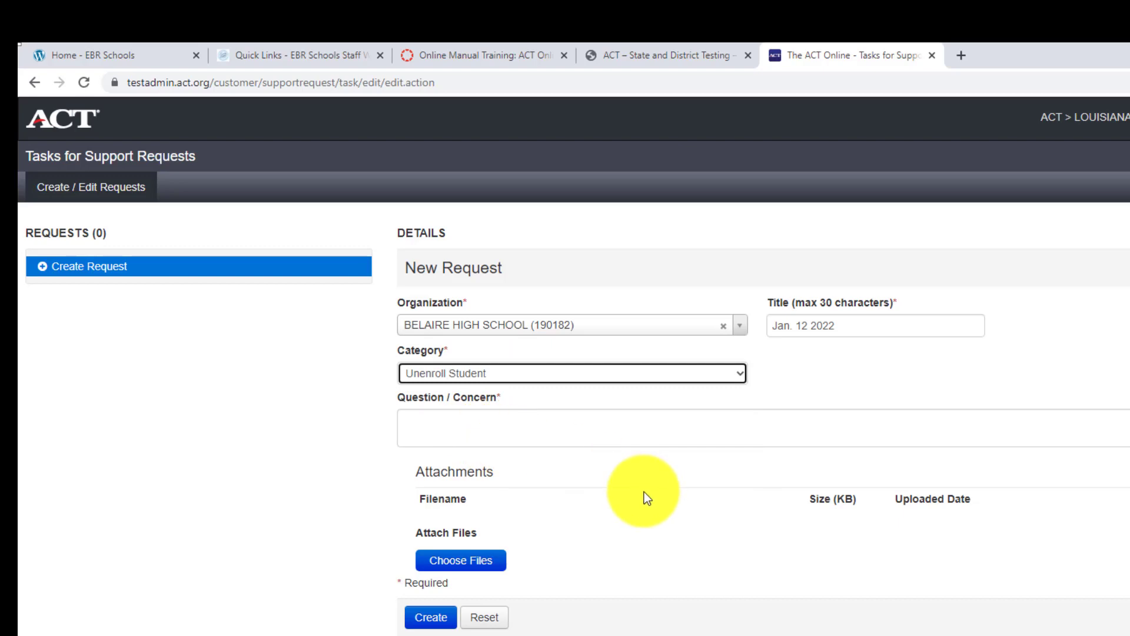
- Enter the concern 'Please unenroll the 3 students.'
click(539, 426)
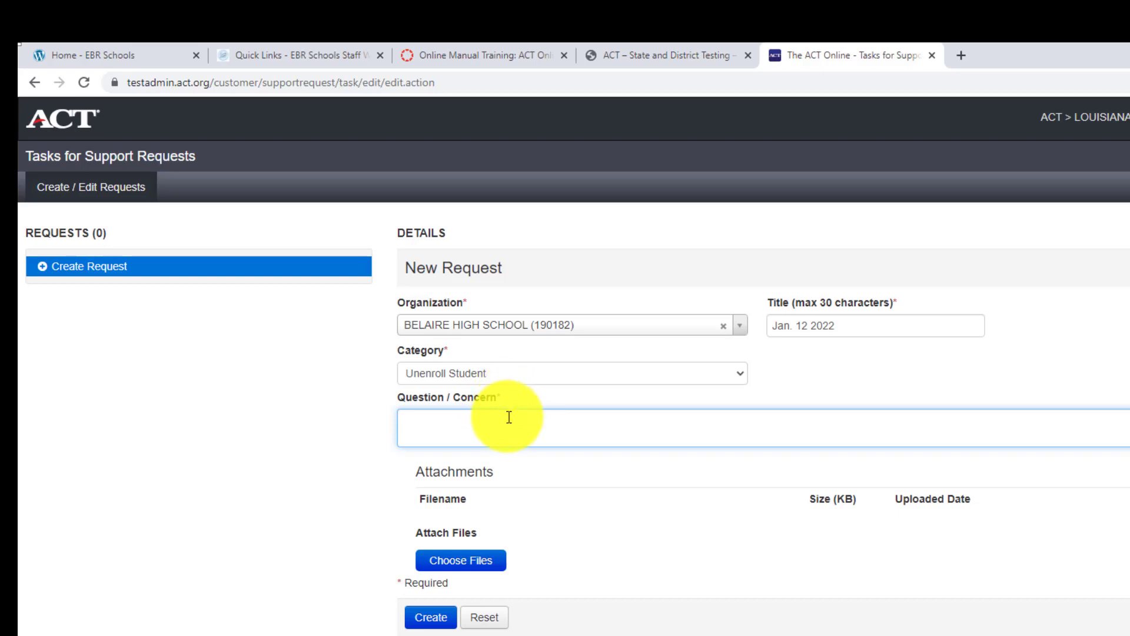
text(Please)
text(er)
text(oll the 3 studetn)
text(nts)
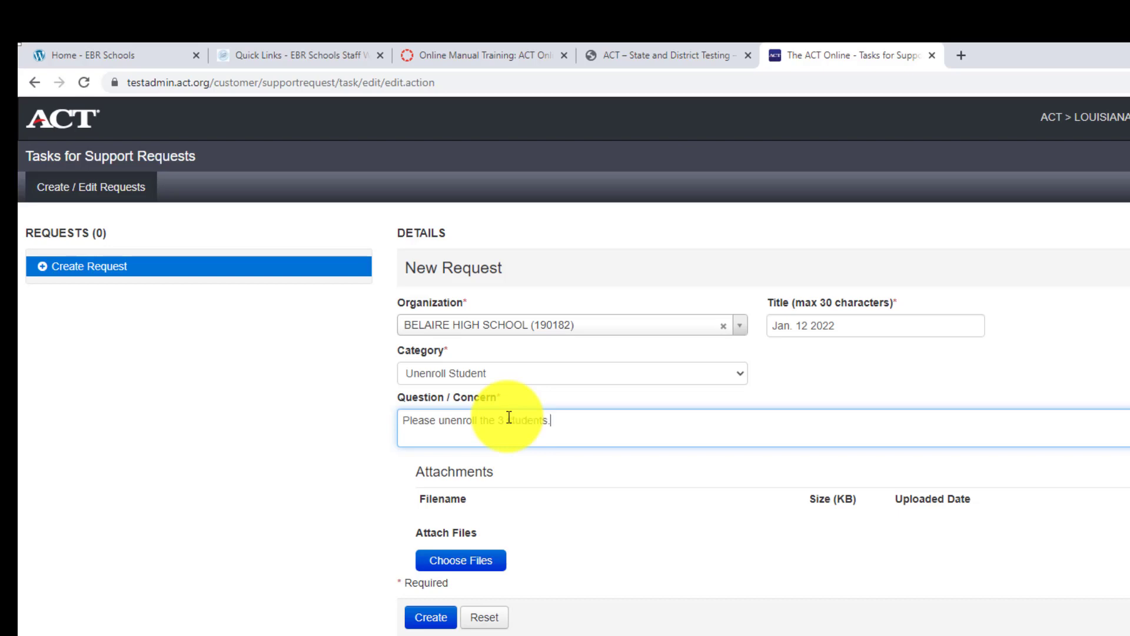
text(.)
- Replace the request title with '3 students - 1/8/2022'
click(847, 330)
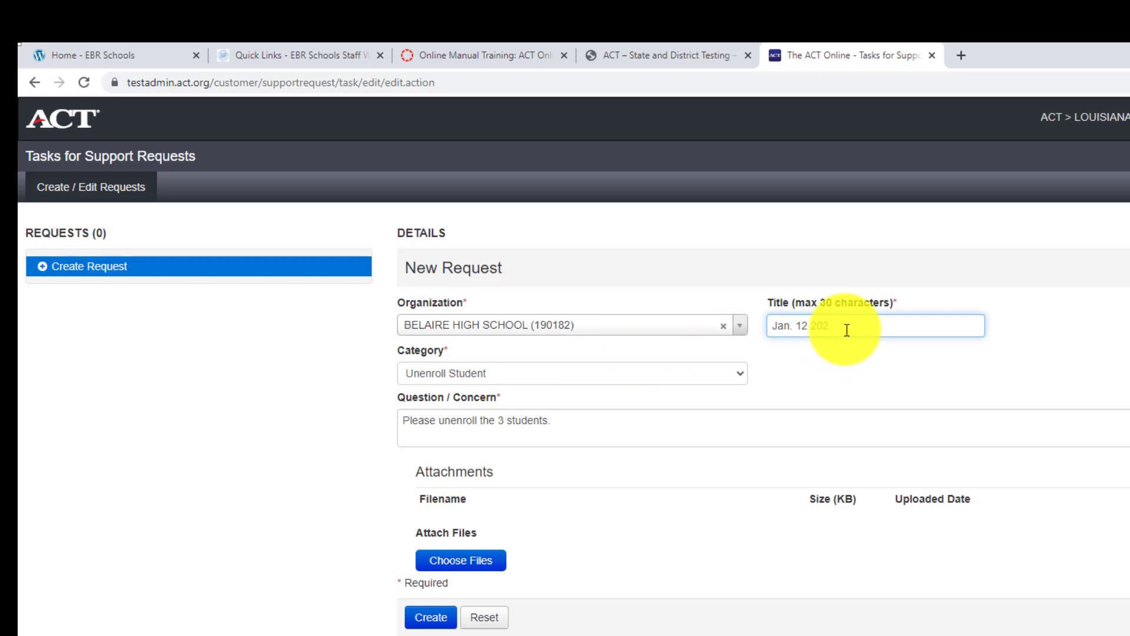
text(3 students - 1/8/2022)
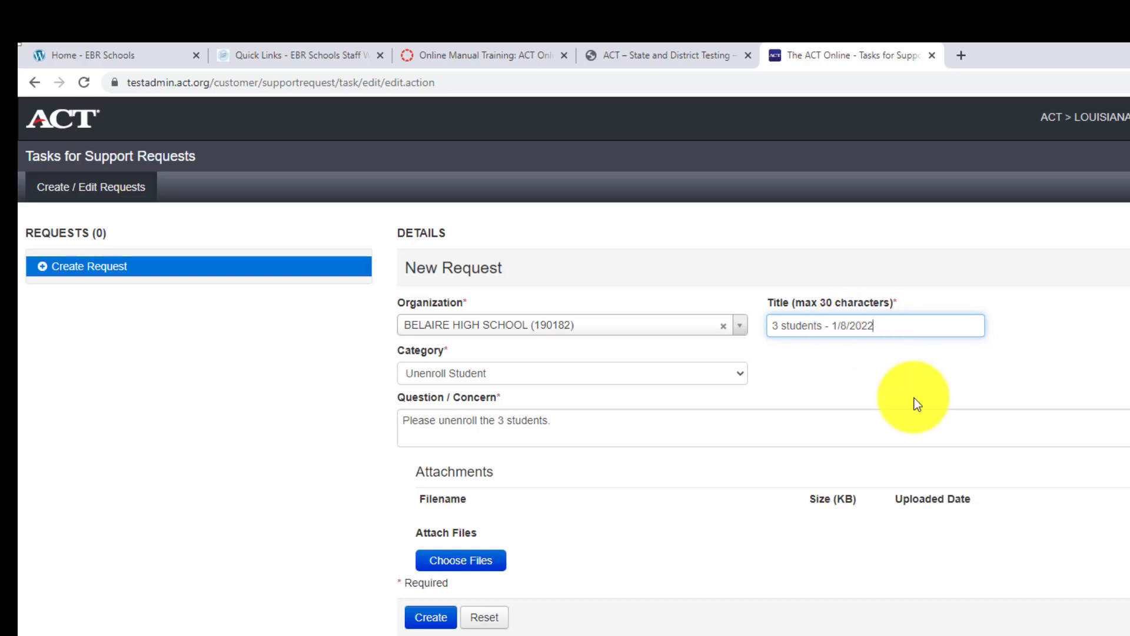
click(1031, 348)
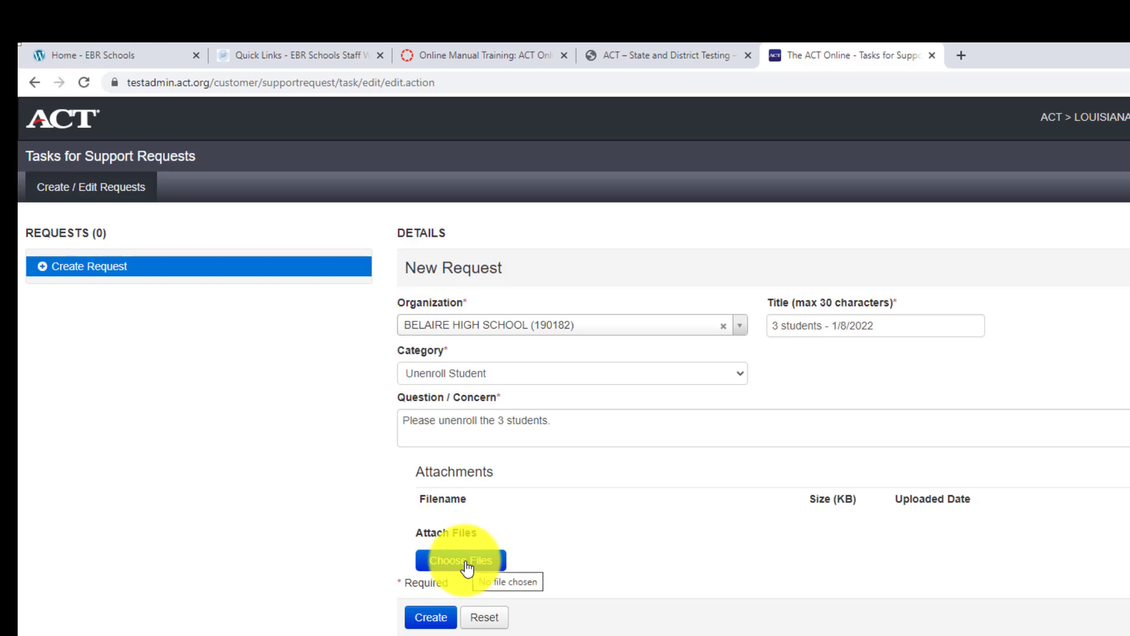
click(466, 564)
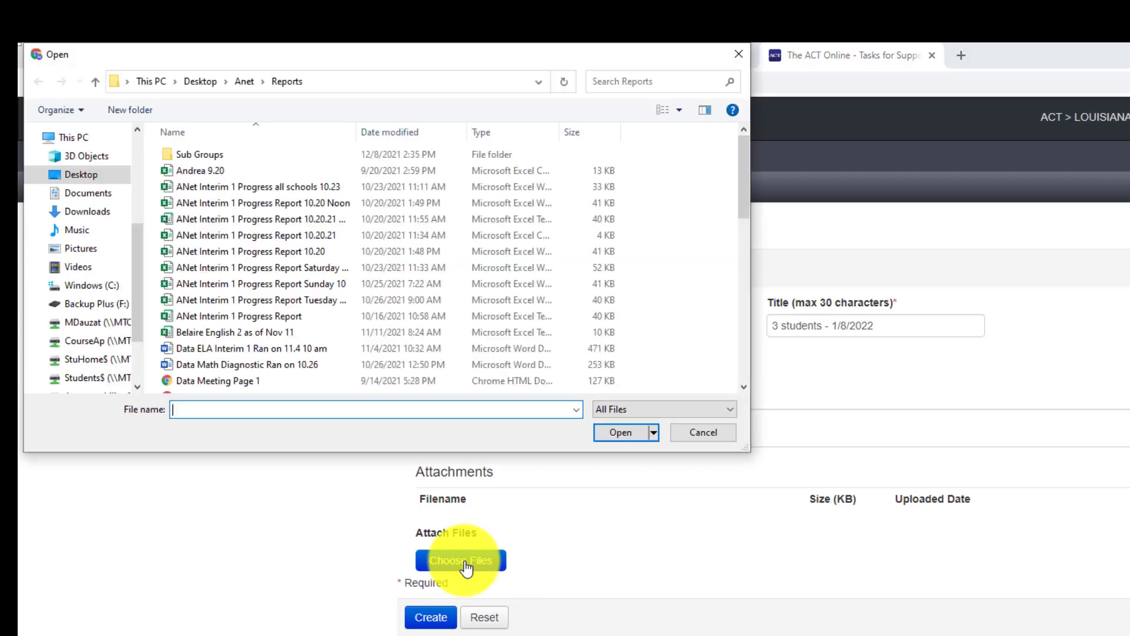
click(97, 176)
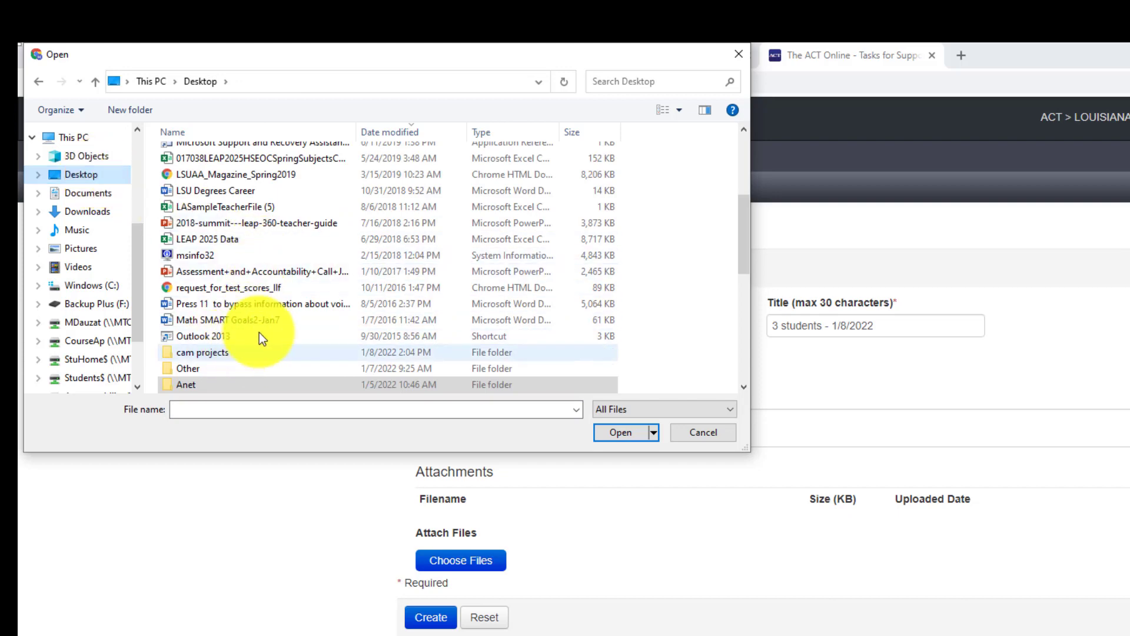
scroll(265, 329, down, 2)
scroll(267, 316, down, 1)
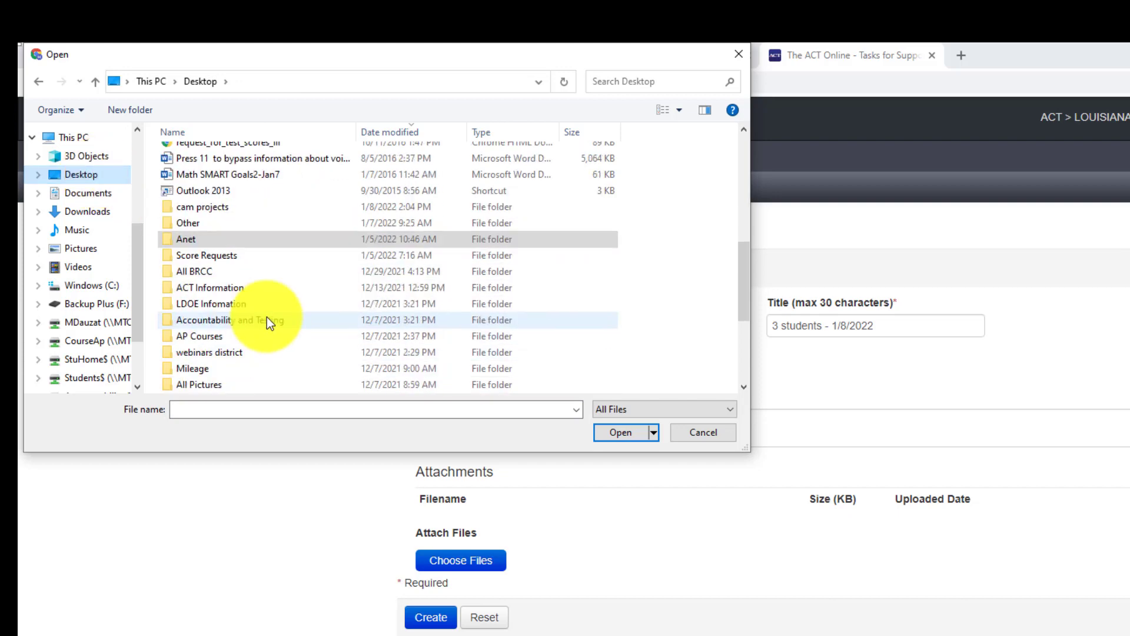
double_click(205, 287)
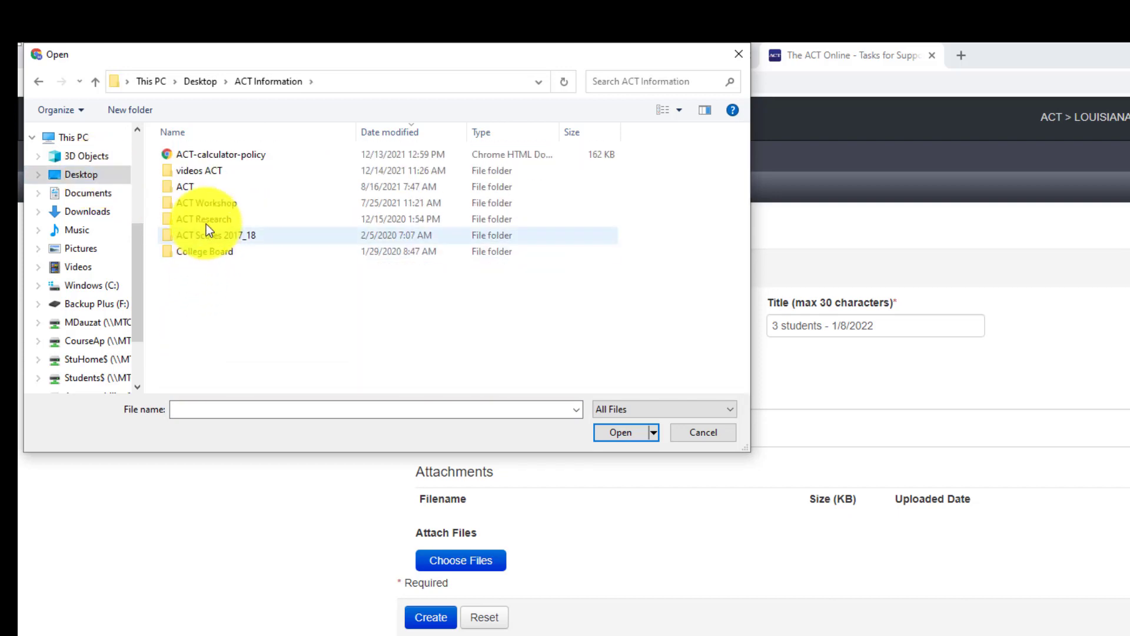
double_click(196, 184)
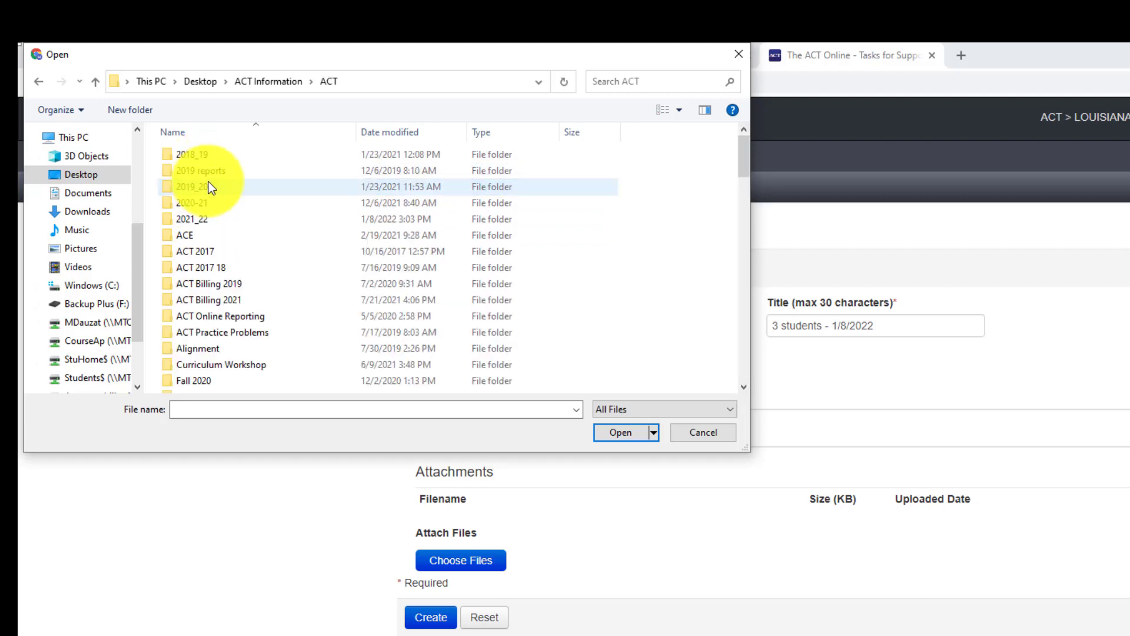
double_click(208, 219)
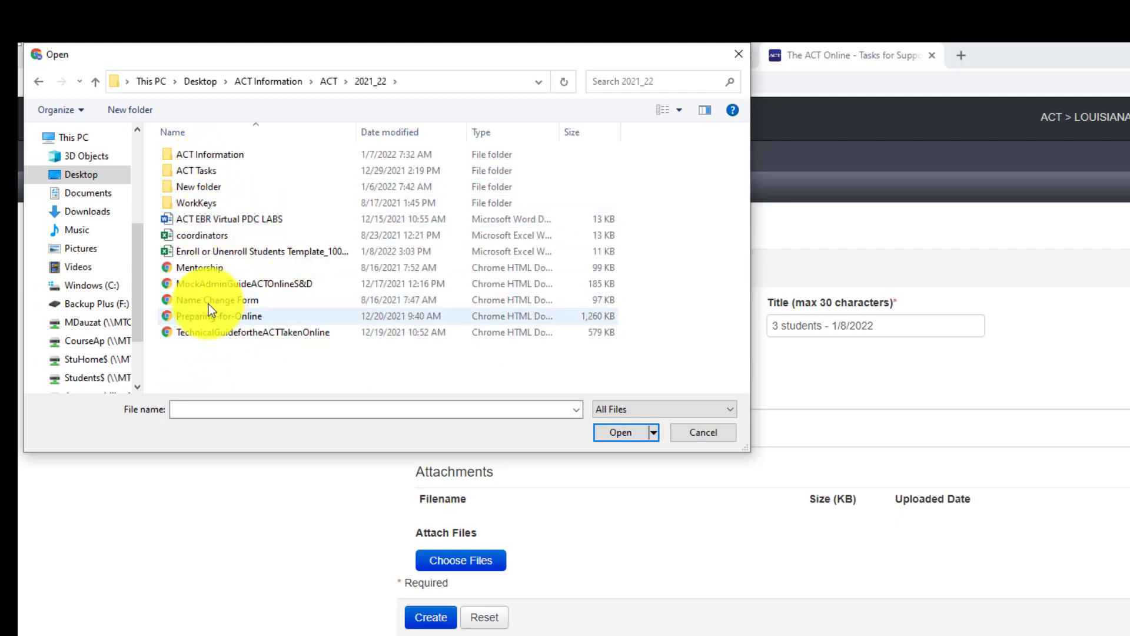
double_click(231, 253)
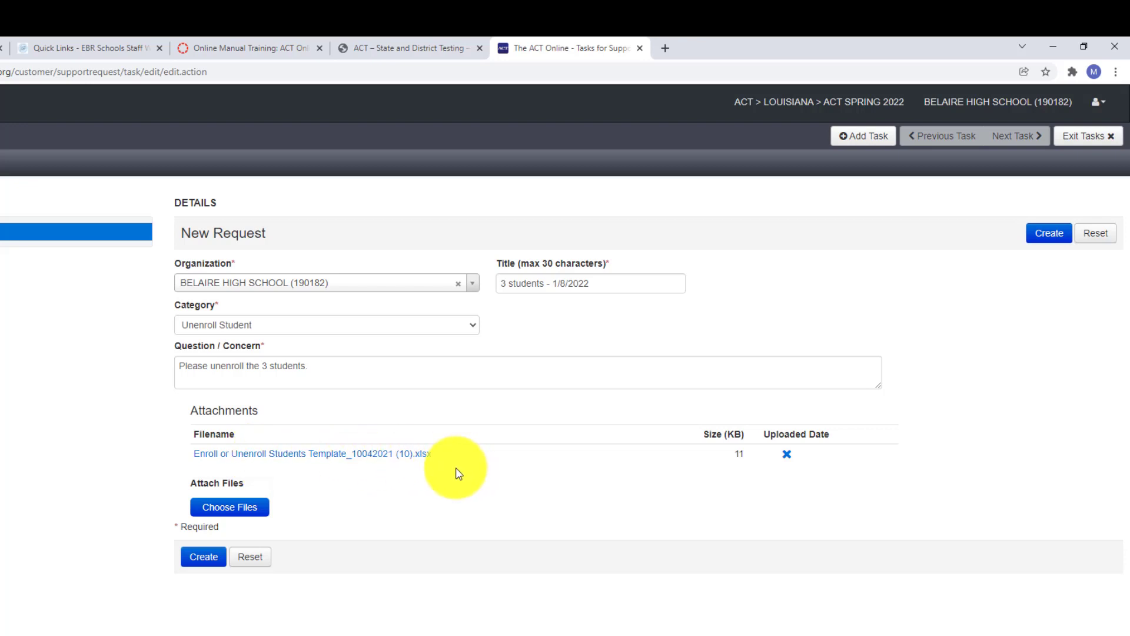
click(788, 458)
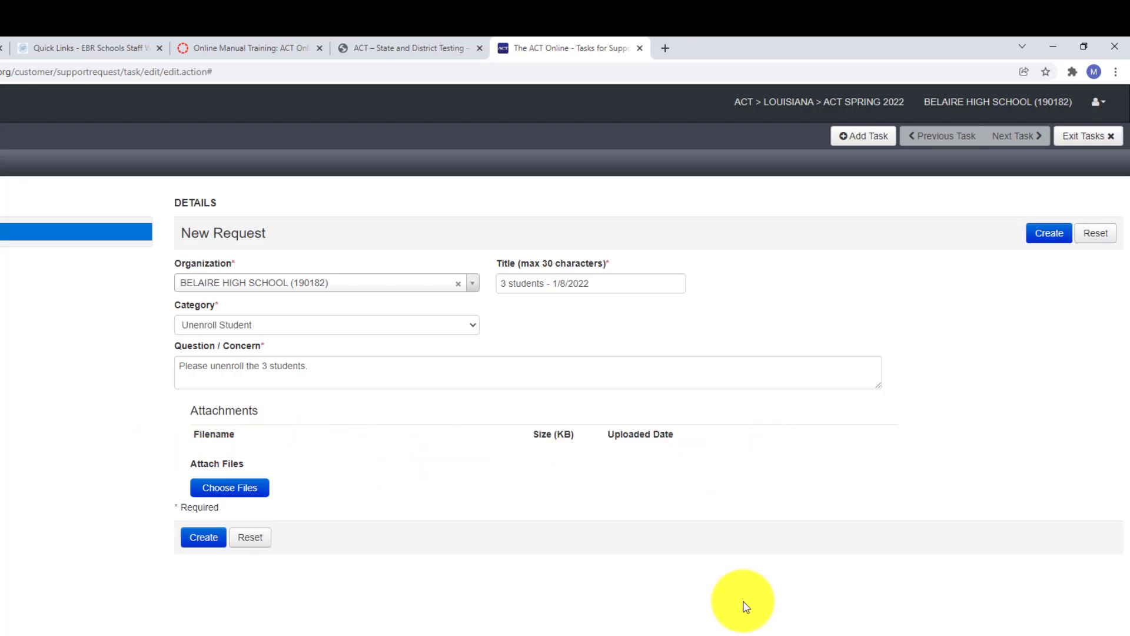
click(254, 488)
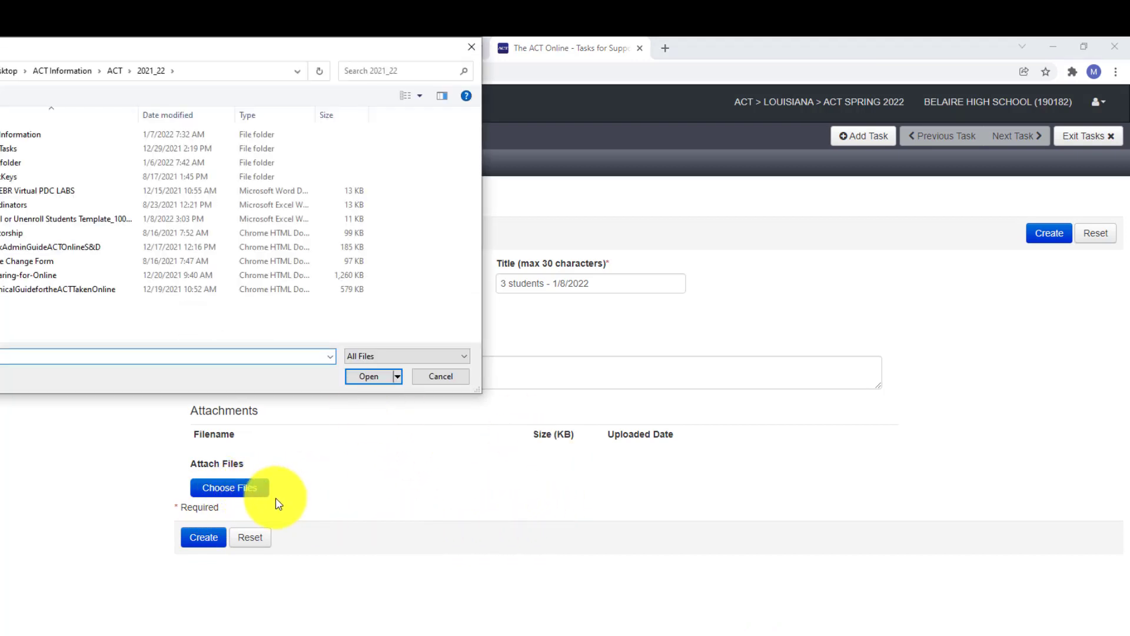
double_click(78, 219)
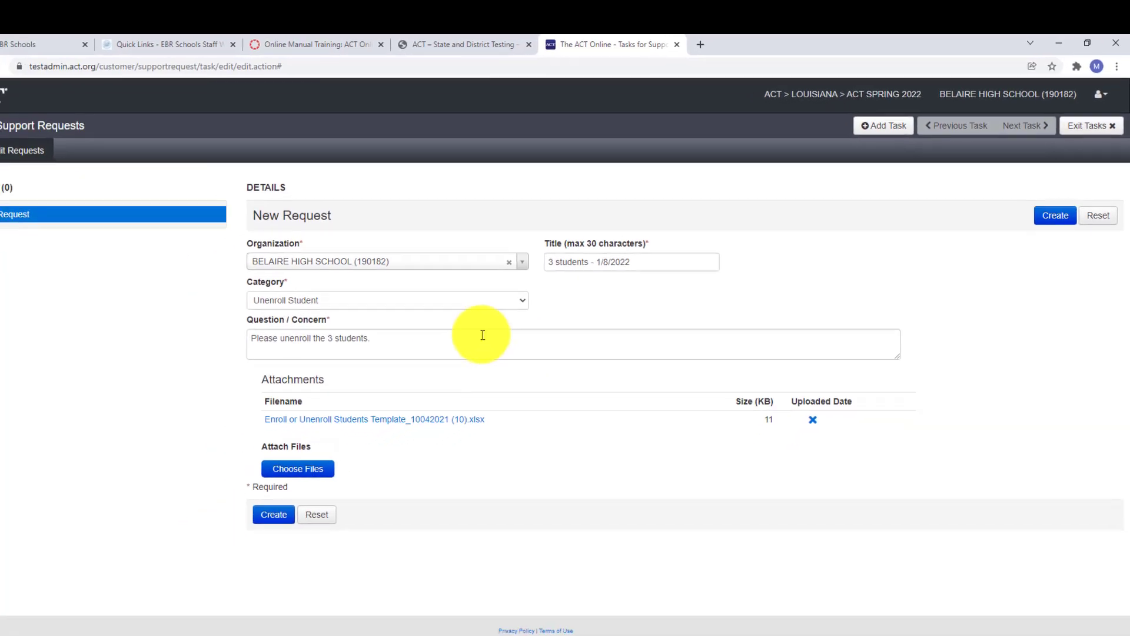
- Change the category to Enroll Student and drag the template workbook over the form
click(400, 292)
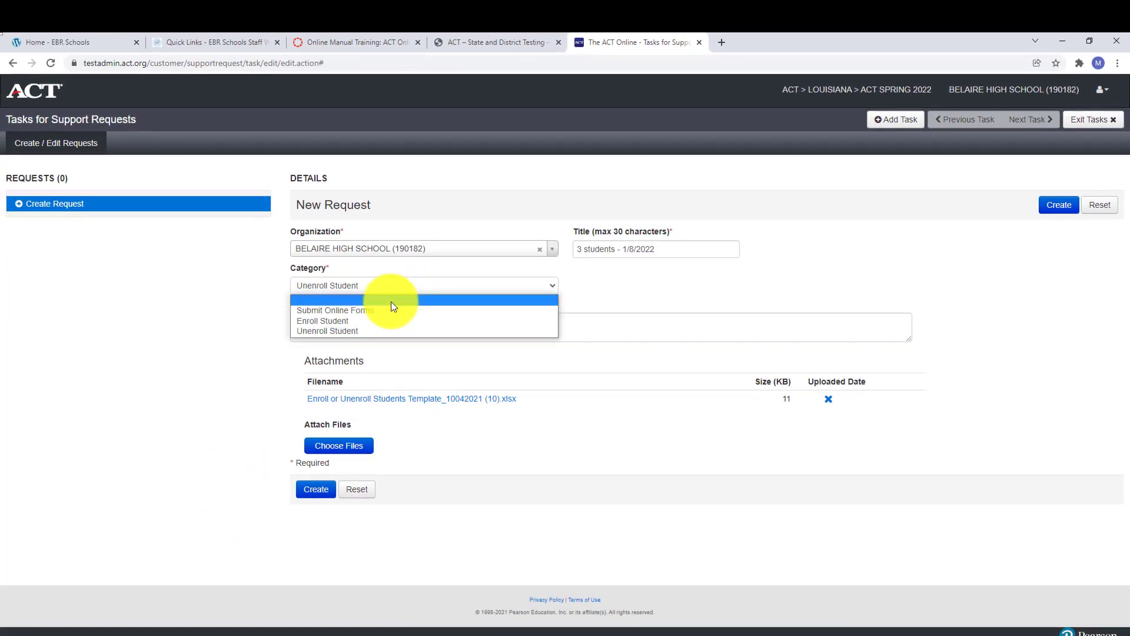
click(379, 320)
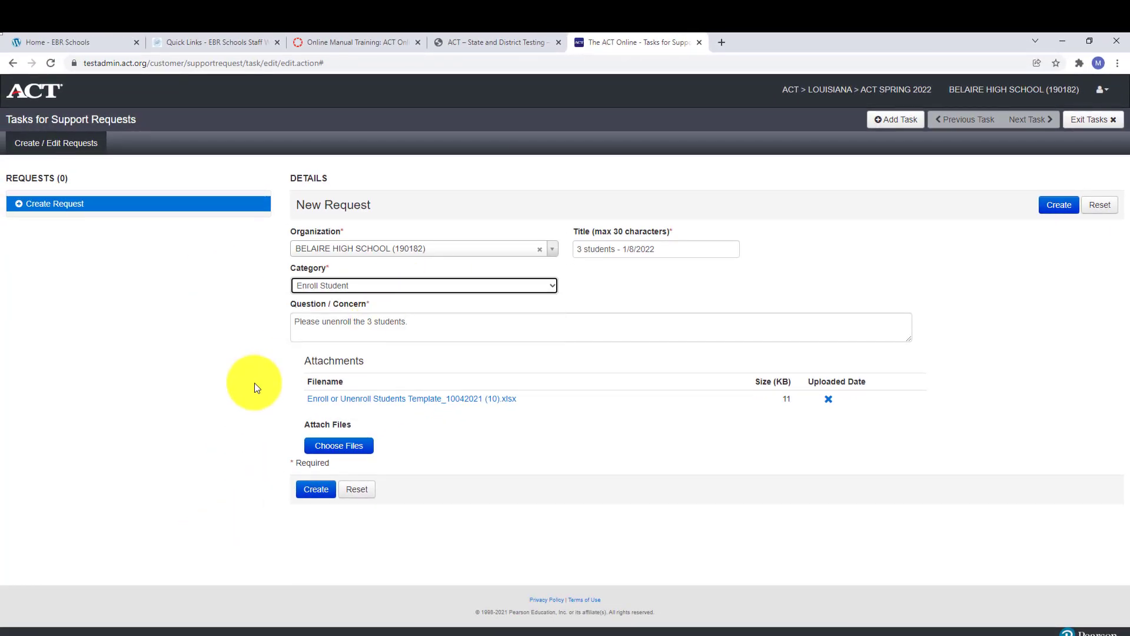
drag(1129, 229, 343, 135)
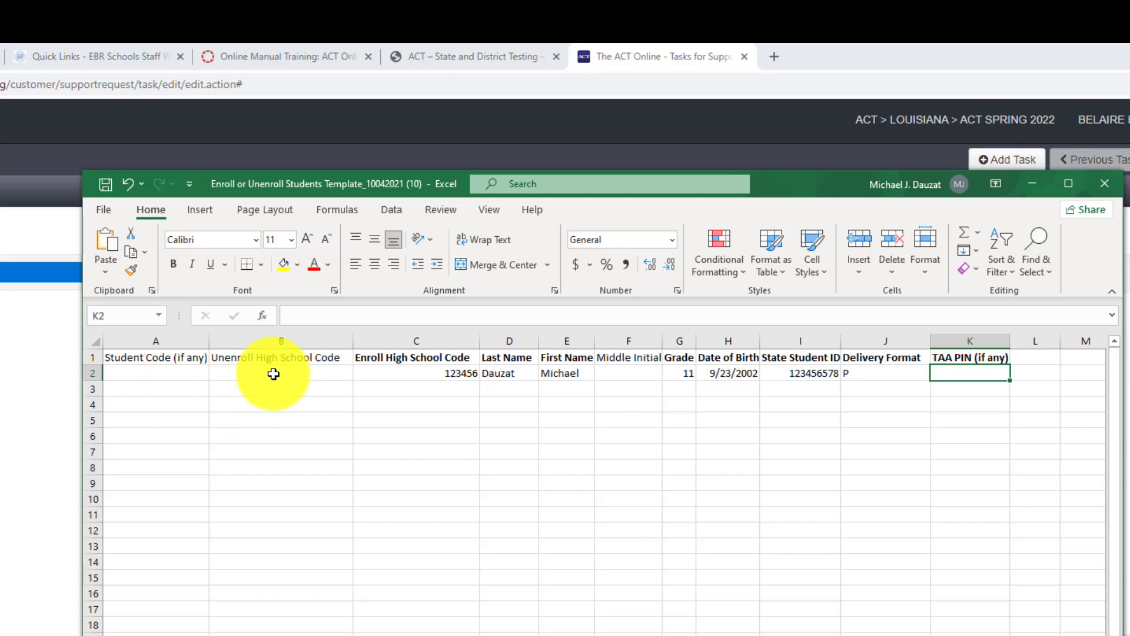
- Review the sample student's row 2 entries, then clear cells C2:J2
click(417, 375)
click(500, 372)
click(552, 372)
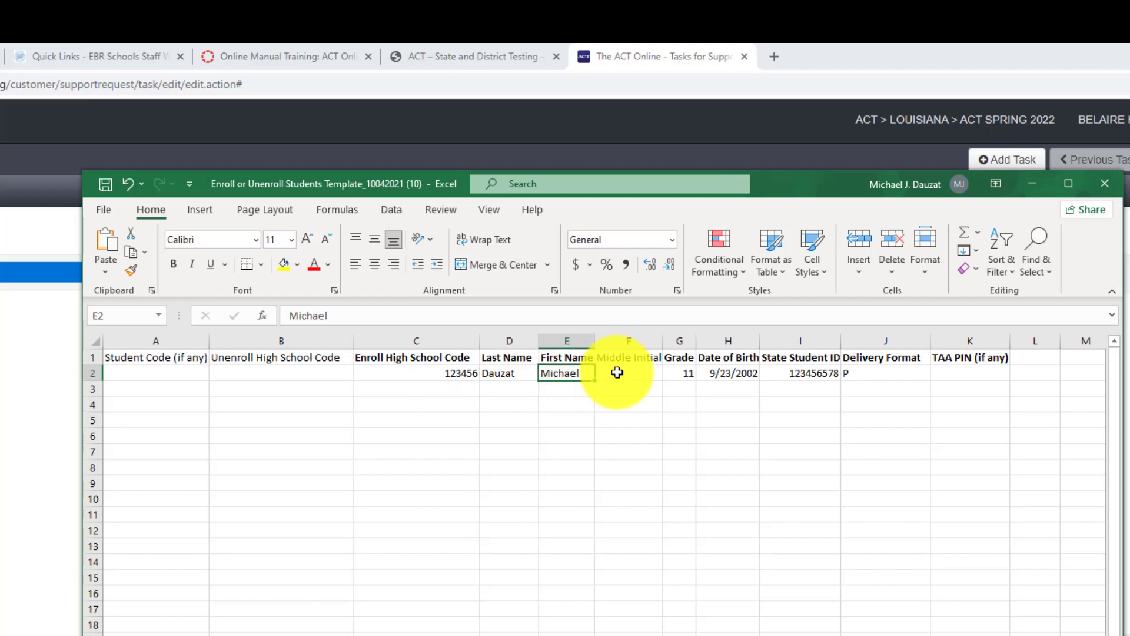
click(677, 373)
click(736, 373)
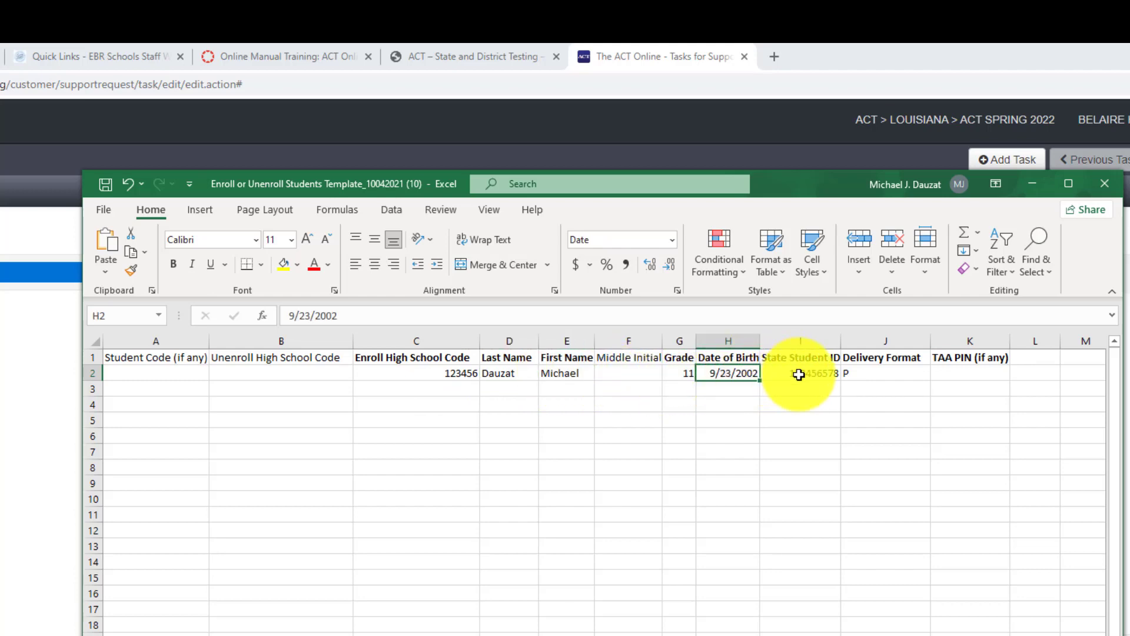
click(799, 374)
click(863, 371)
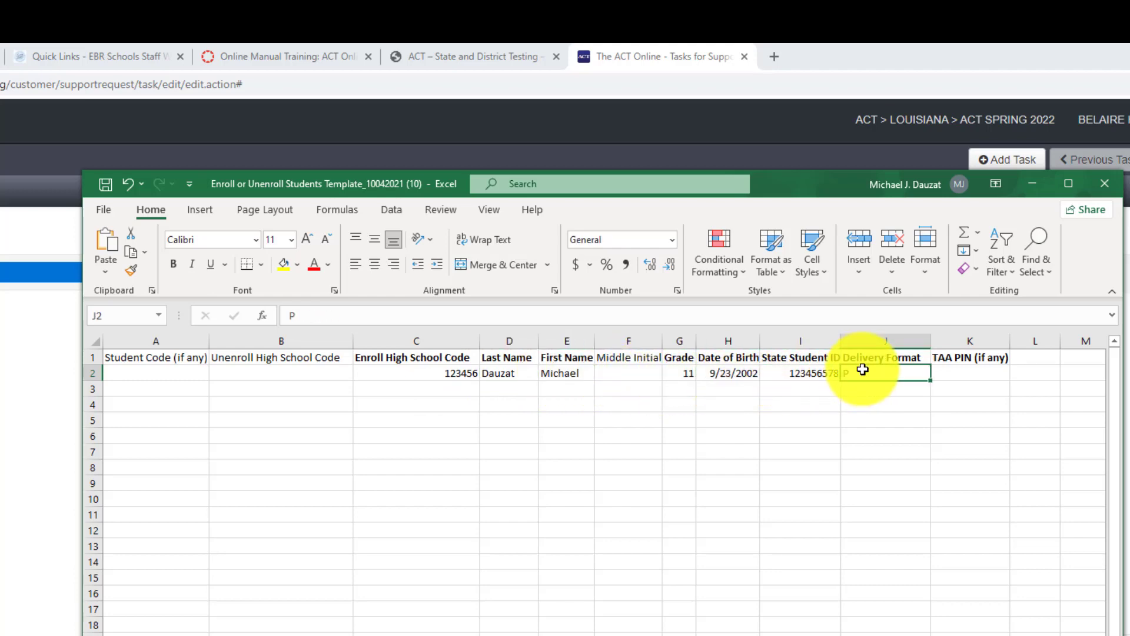
click(972, 375)
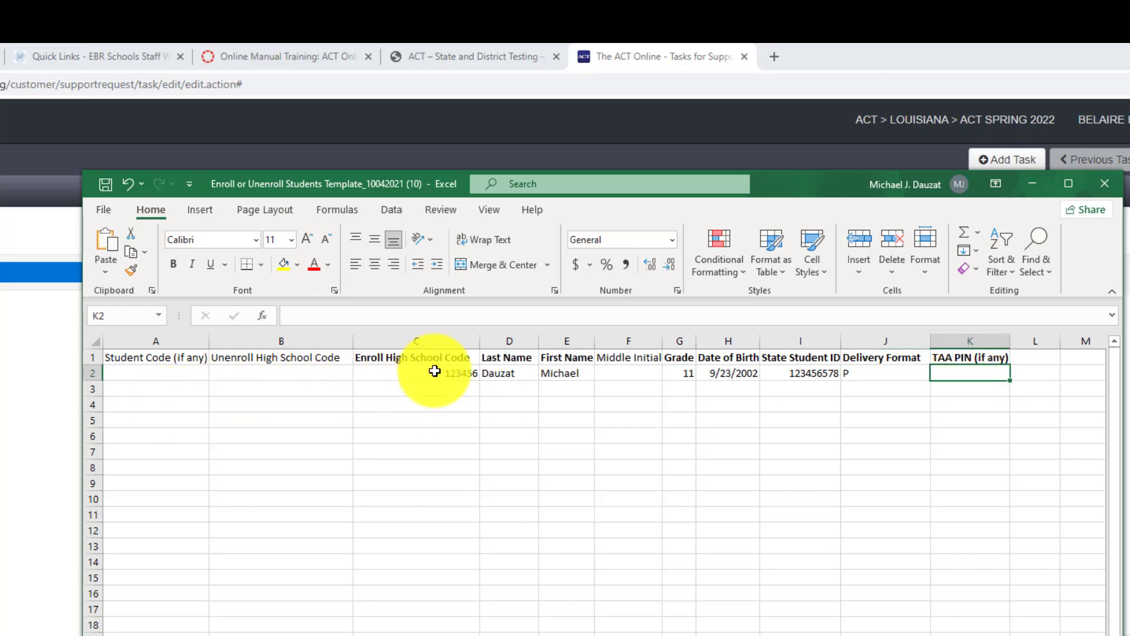
drag(434, 371, 841, 370)
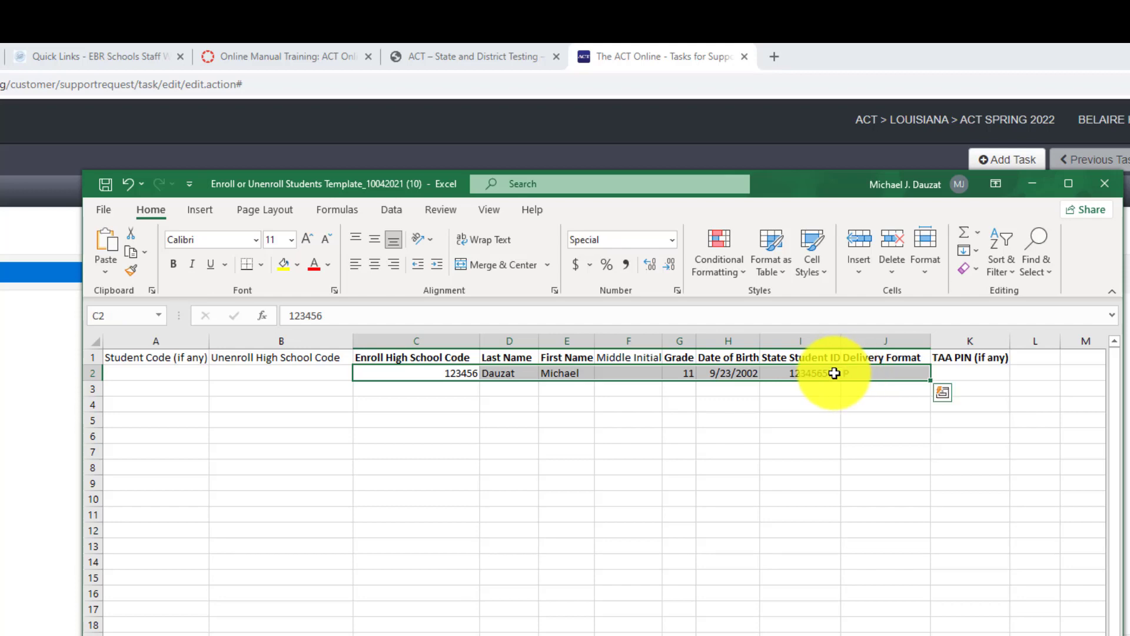
key(Delete)
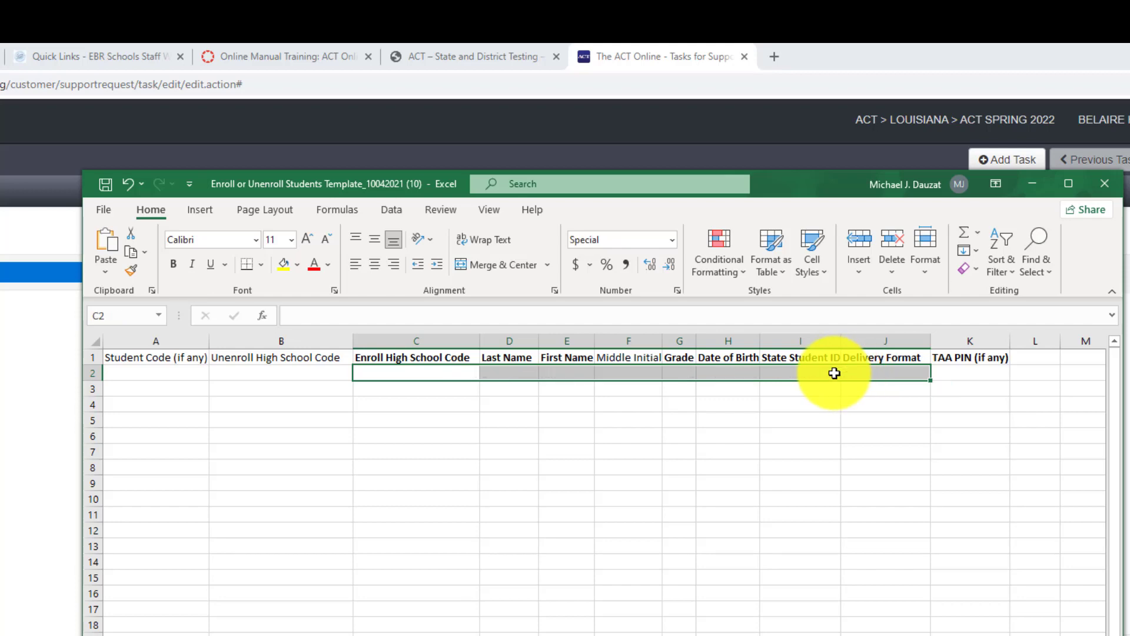
- Enter x placeholders in cells A2, B2, D2, E2, G2 and H2
click(150, 374)
text(xxxx)
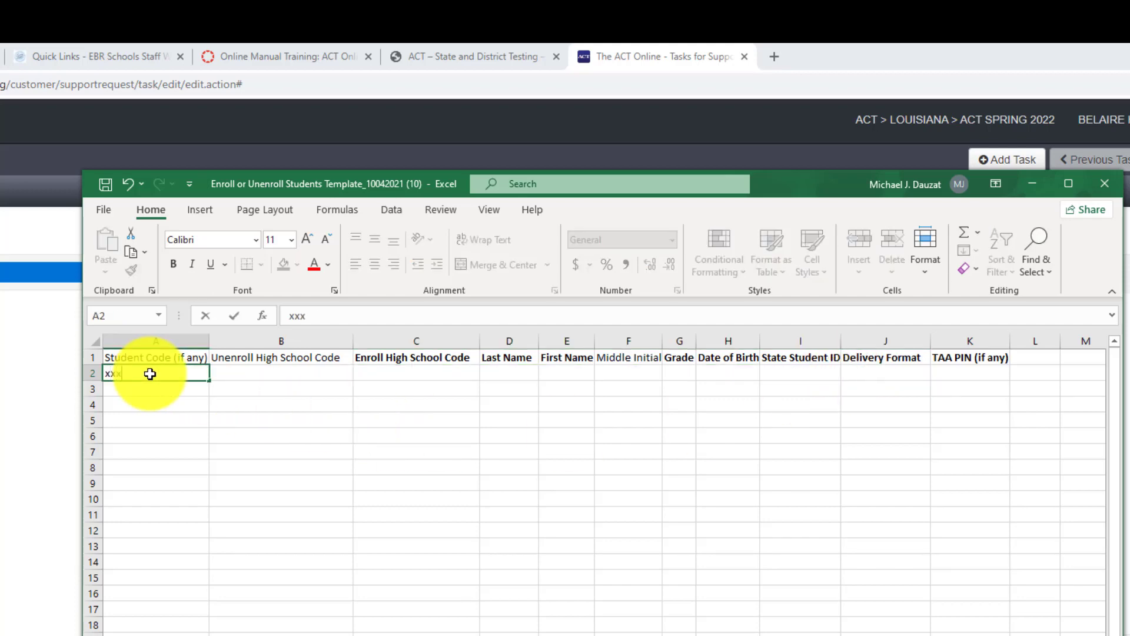
key(alt)
click(254, 372)
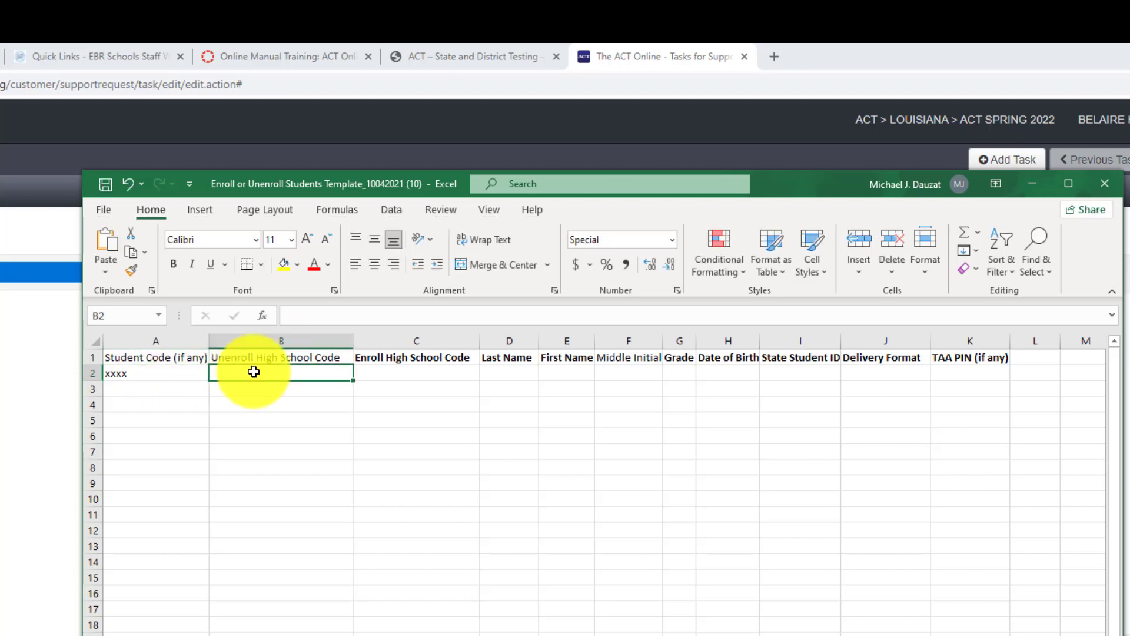
text(xxxxx)
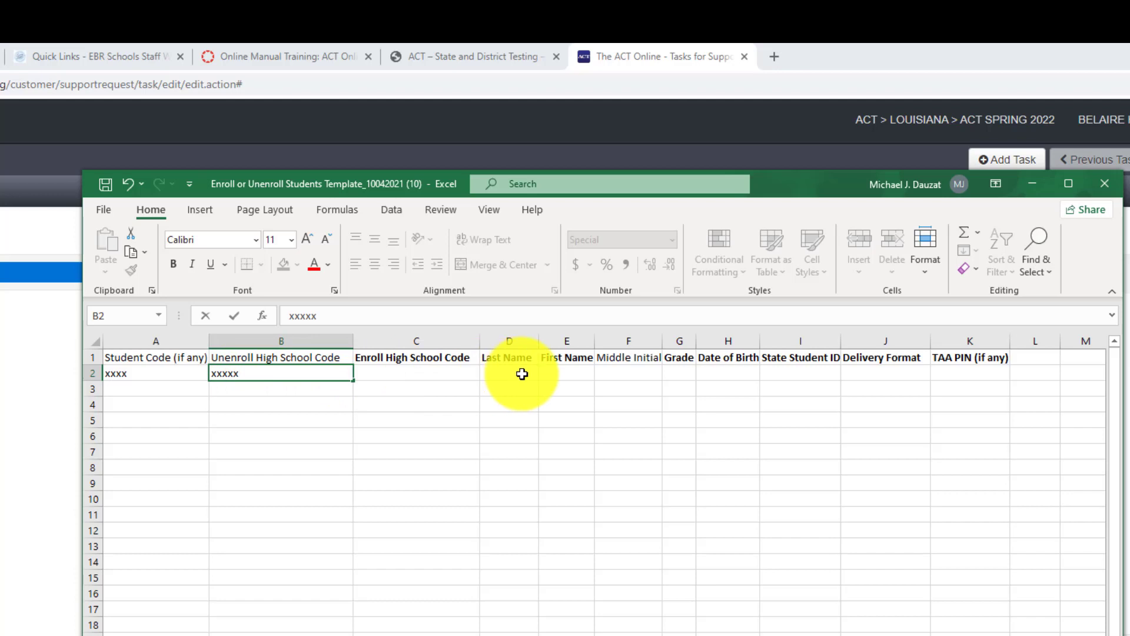
key(Tab)
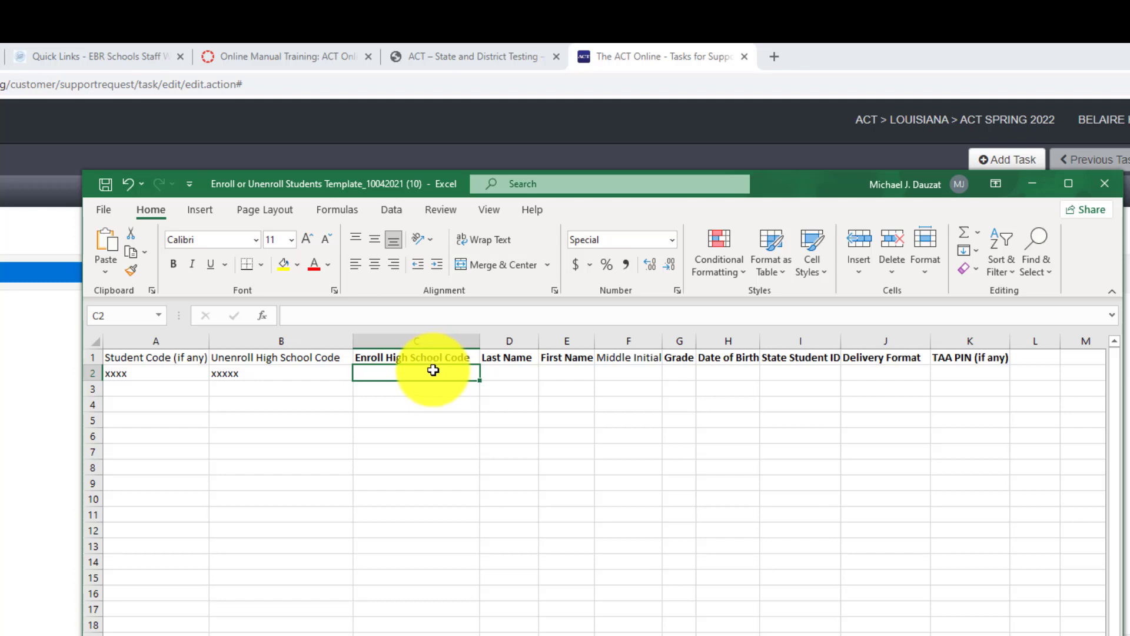
click(511, 372)
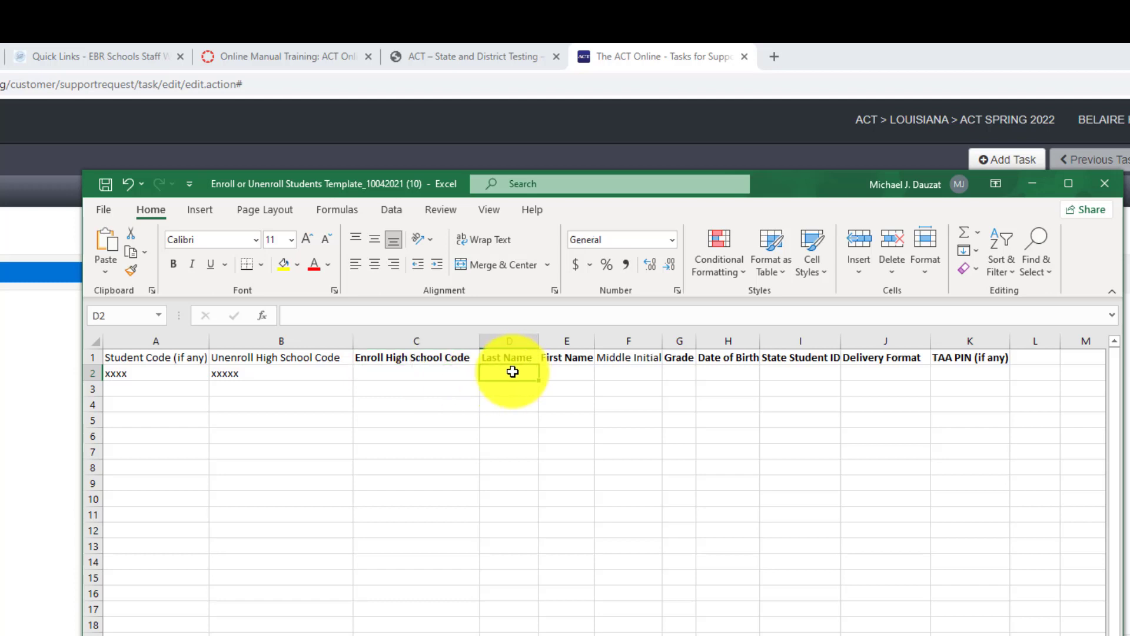
text(xxx)
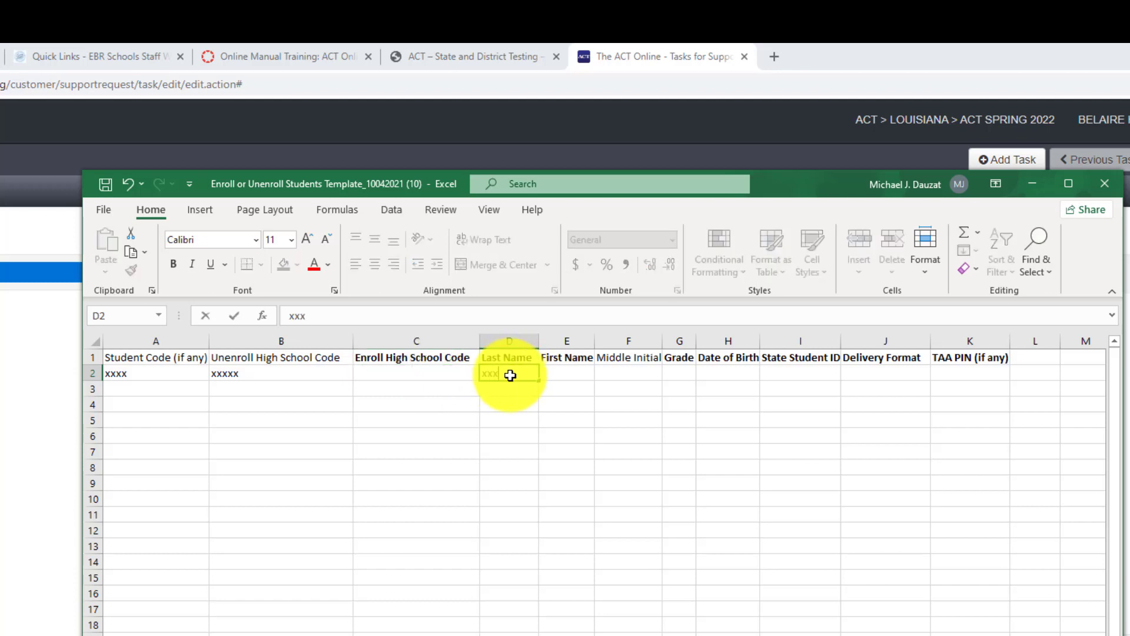
click(568, 371)
text(xxx)
click(680, 373)
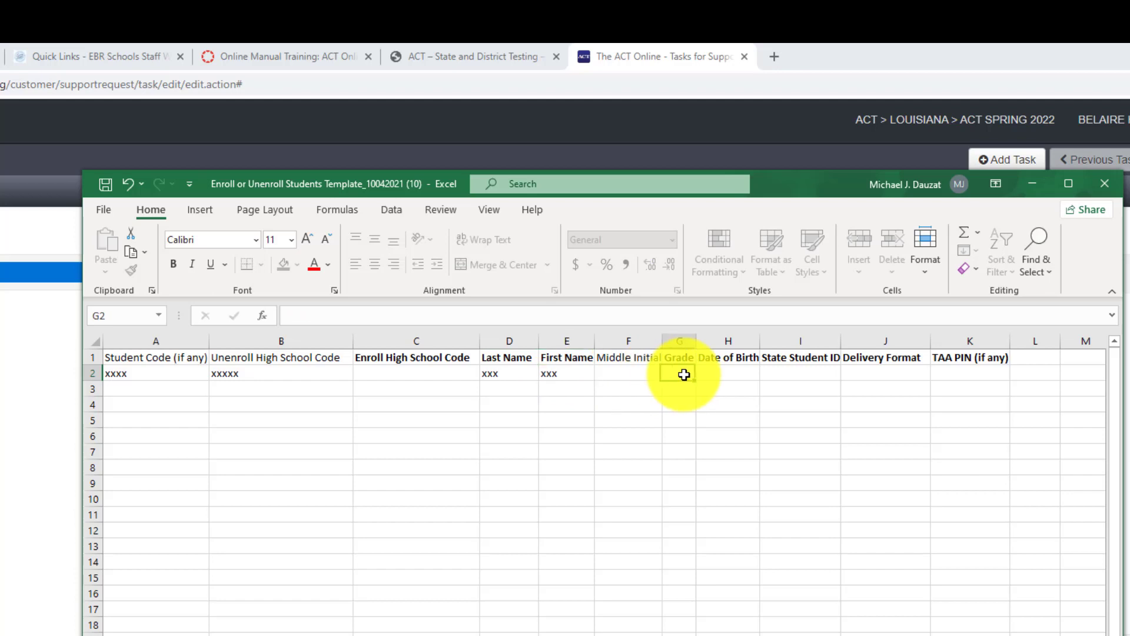
text(xx)
click(709, 374)
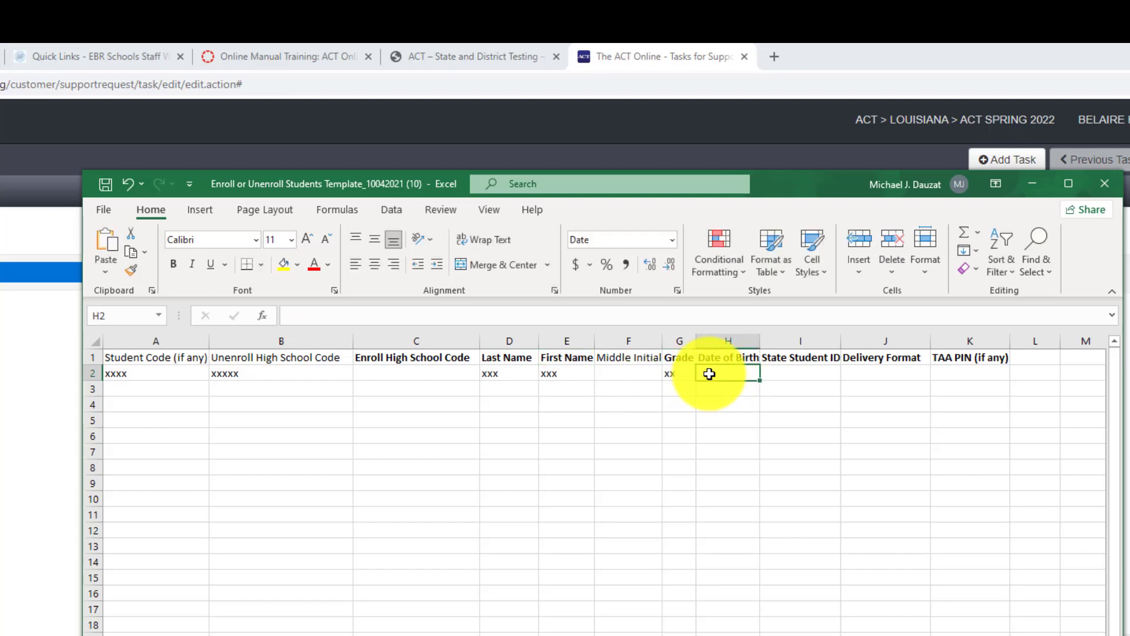
text(xxxx)
- Fill I2, J2 and K2 with x placeholders, then move Excel aside to show the form
click(797, 377)
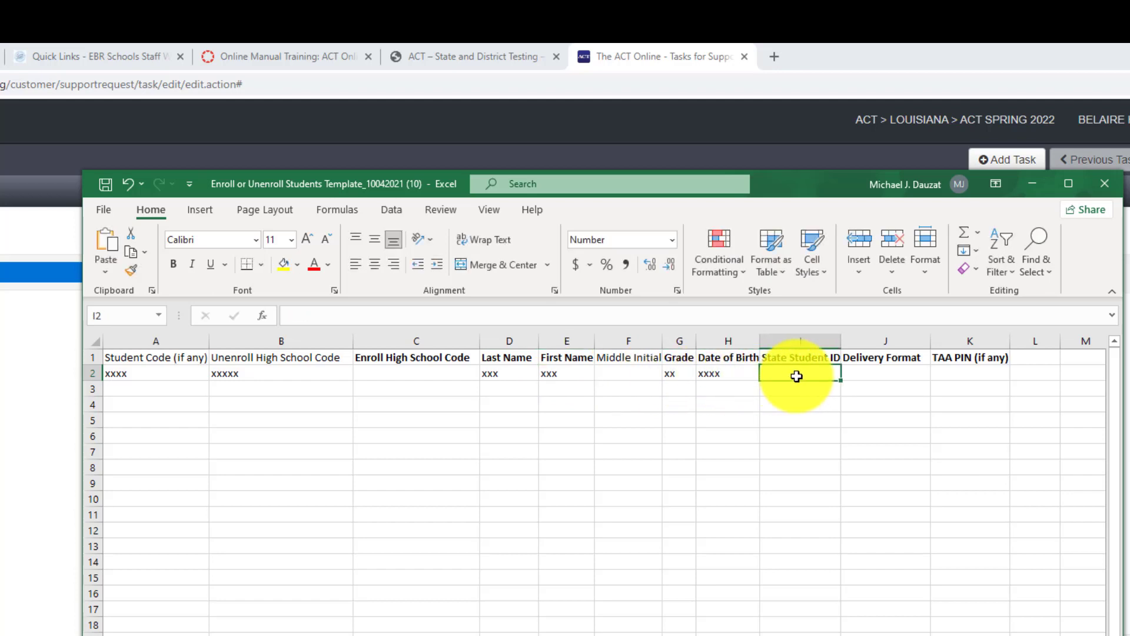
text(xxxx)
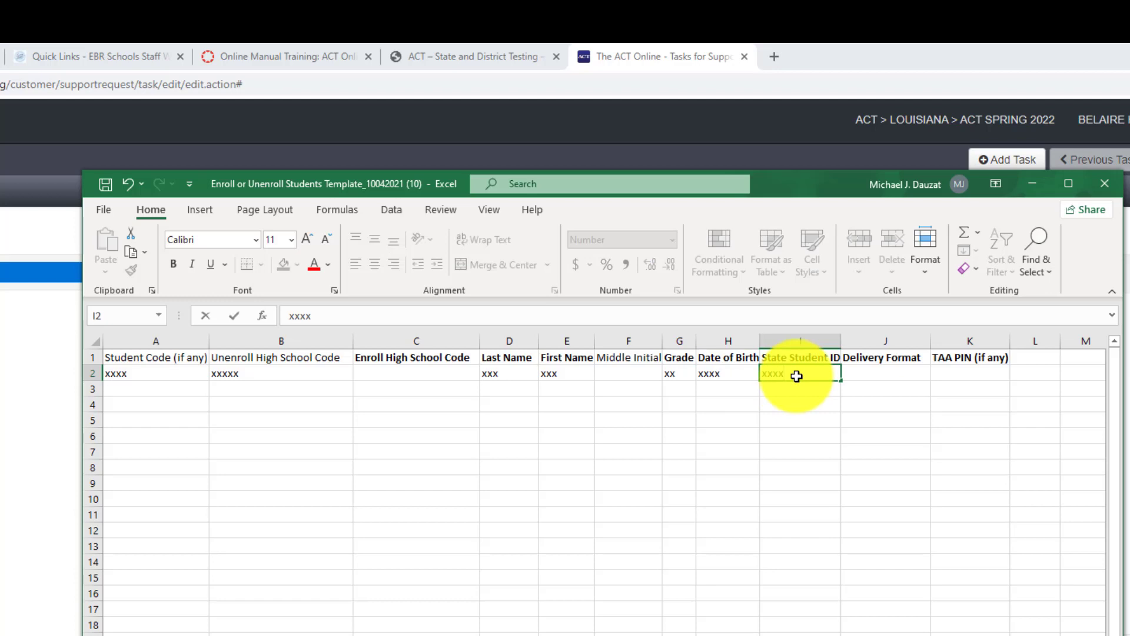
click(858, 373)
text(xx)
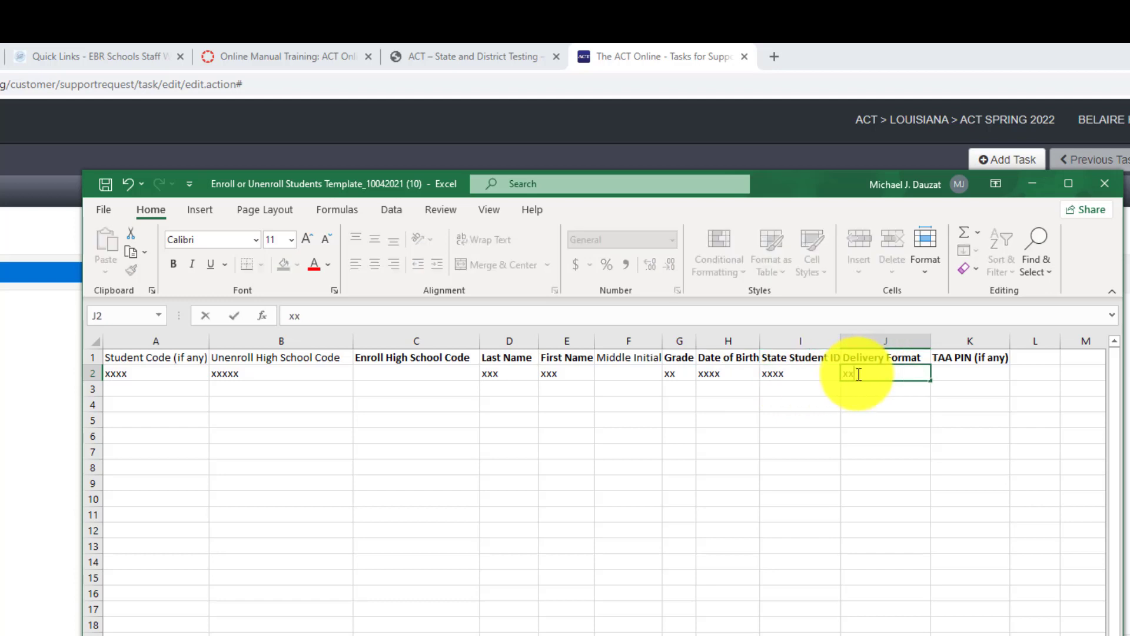
click(967, 373)
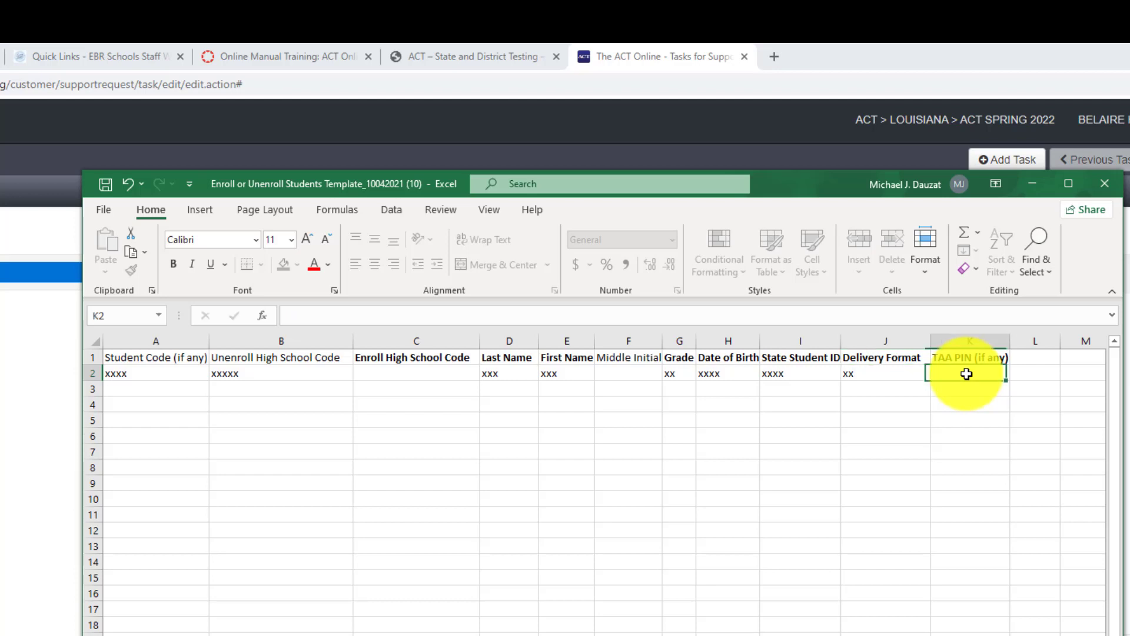
text(xxxxx)
click(959, 418)
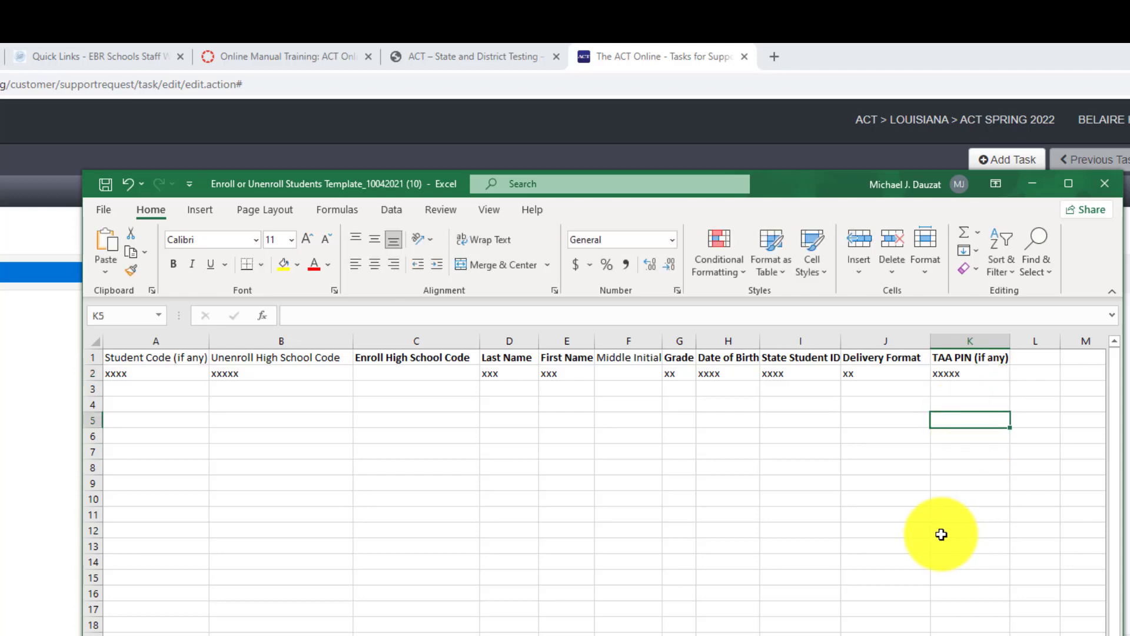
drag(315, 184, 1127, 347)
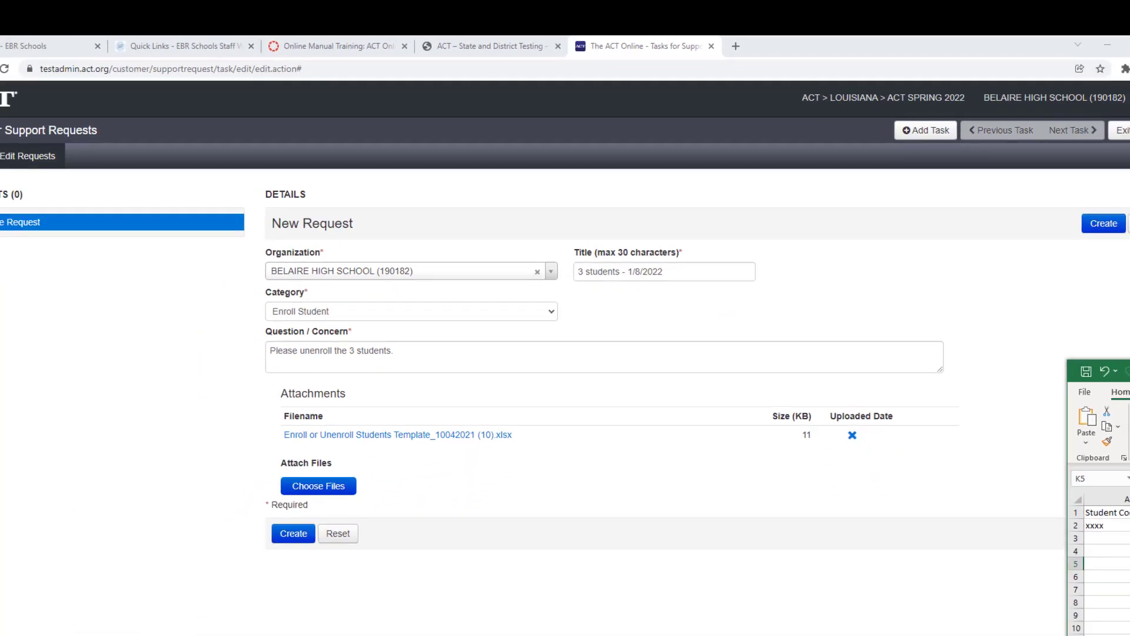